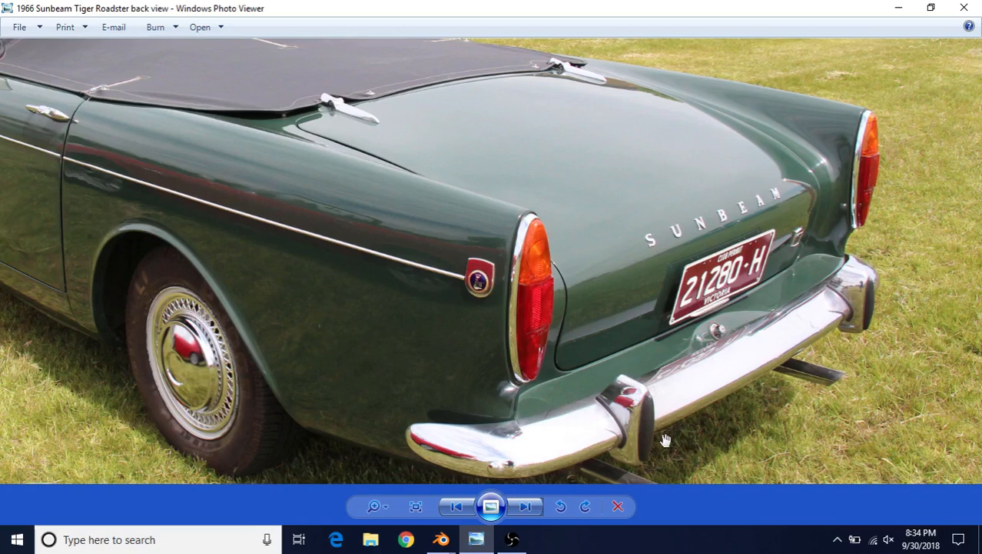
# - Switch to Blender and delete the vertices along the bottom edge of the car's rear panel and its corners in the mesh
pyautogui.moveTo(442, 539)
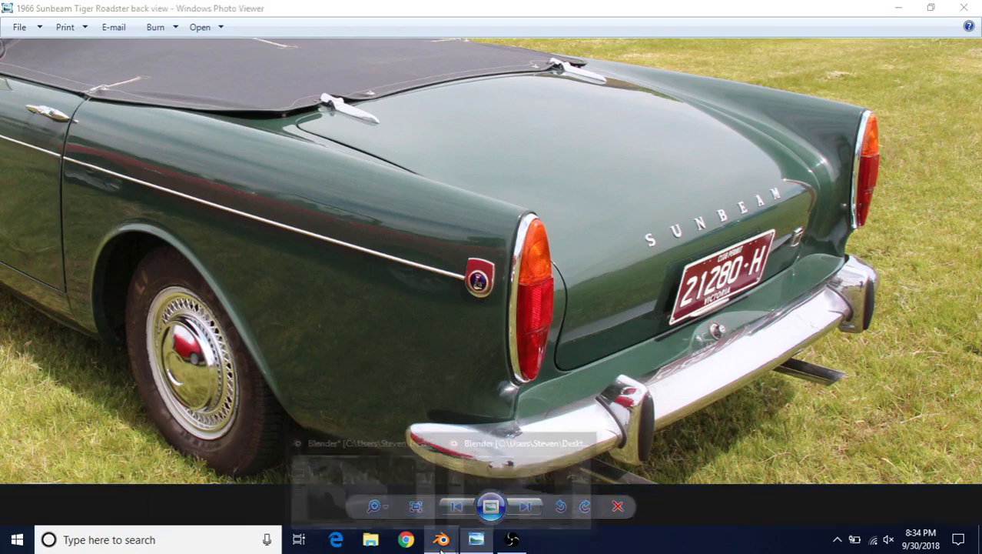
pyautogui.click(378, 478)
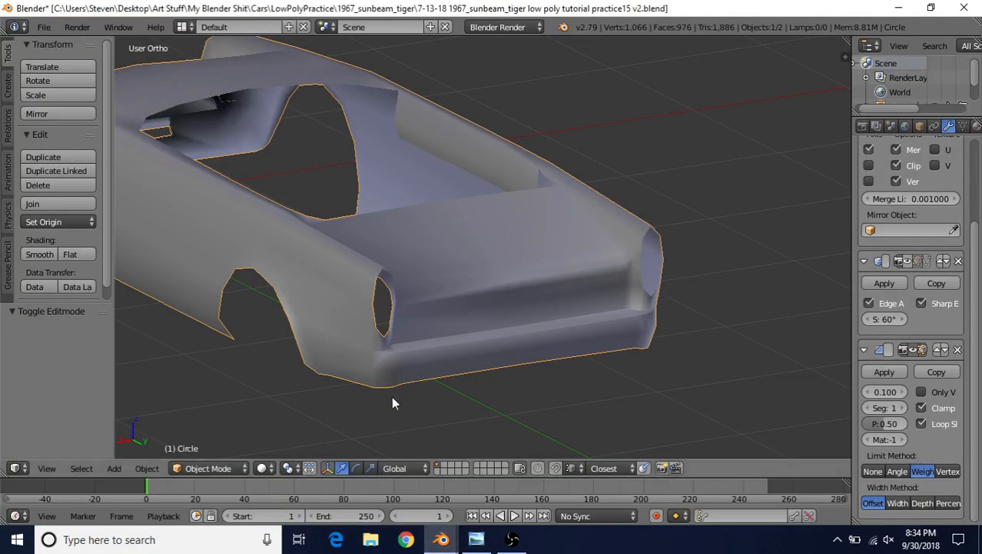
pyautogui.press('Tab')
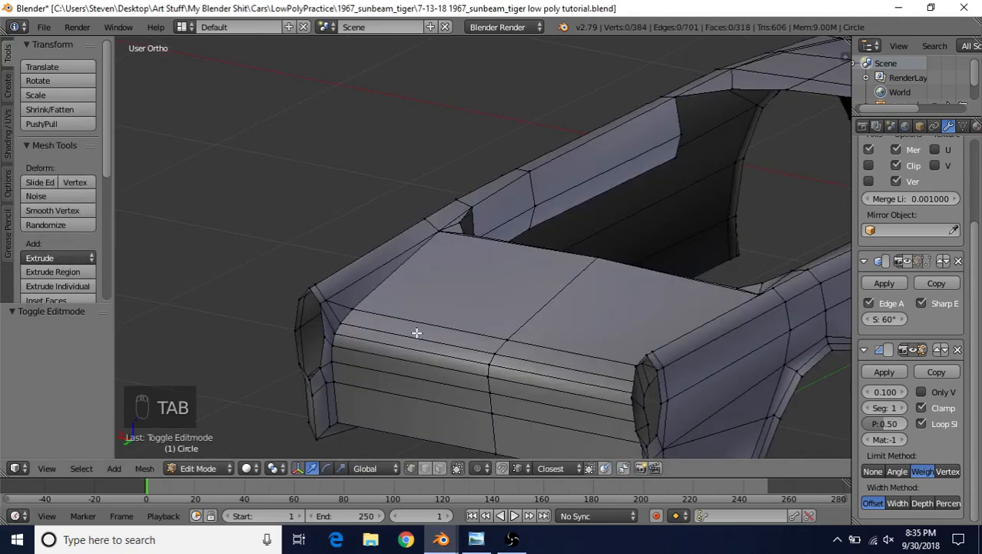
pyautogui.moveTo(416, 331); pyautogui.dragTo(537, 281, button='middle')
pyautogui.rightClick(412, 336)
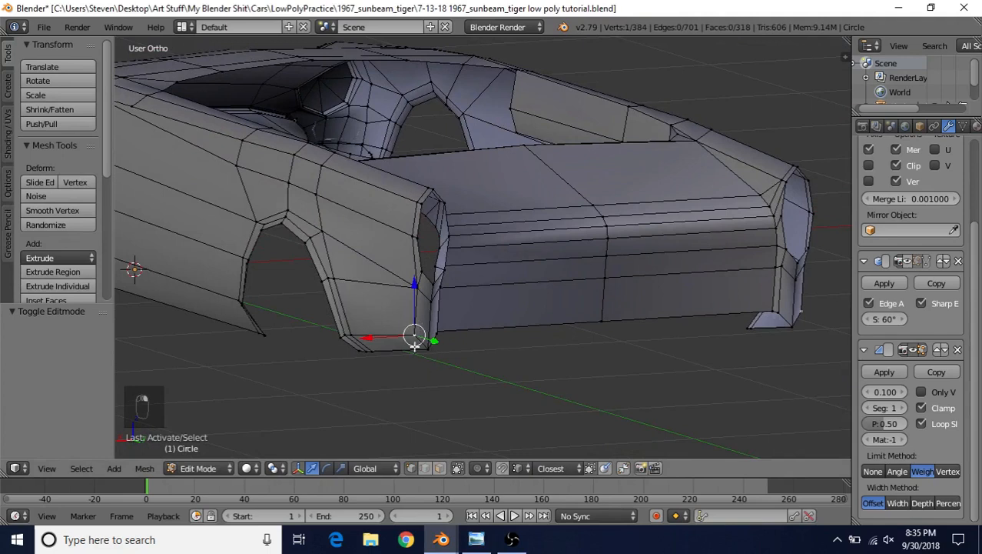
pyautogui.keyDown('ctrl'); pyautogui.rightClick(600, 318); pyautogui.keyUp('ctrl')
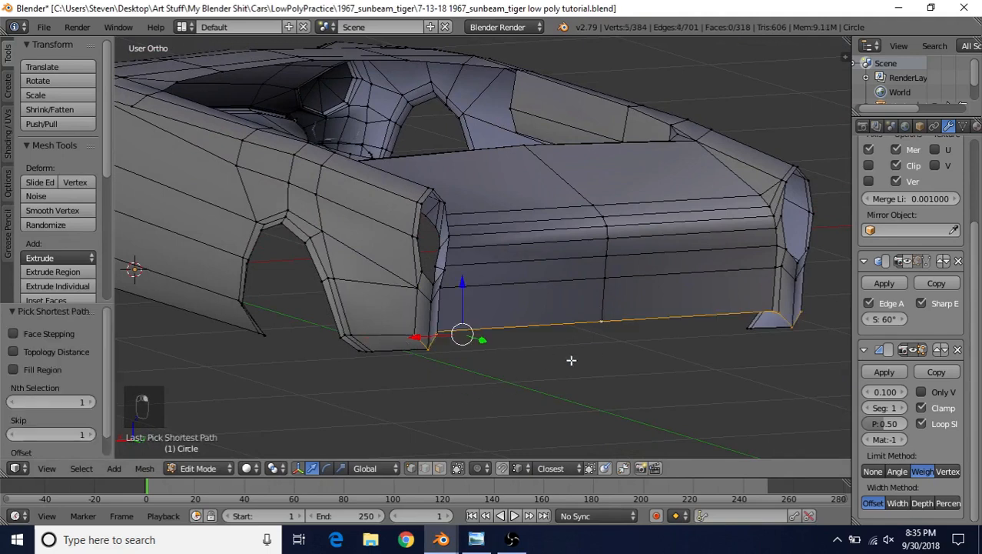
pyautogui.press('Delete')
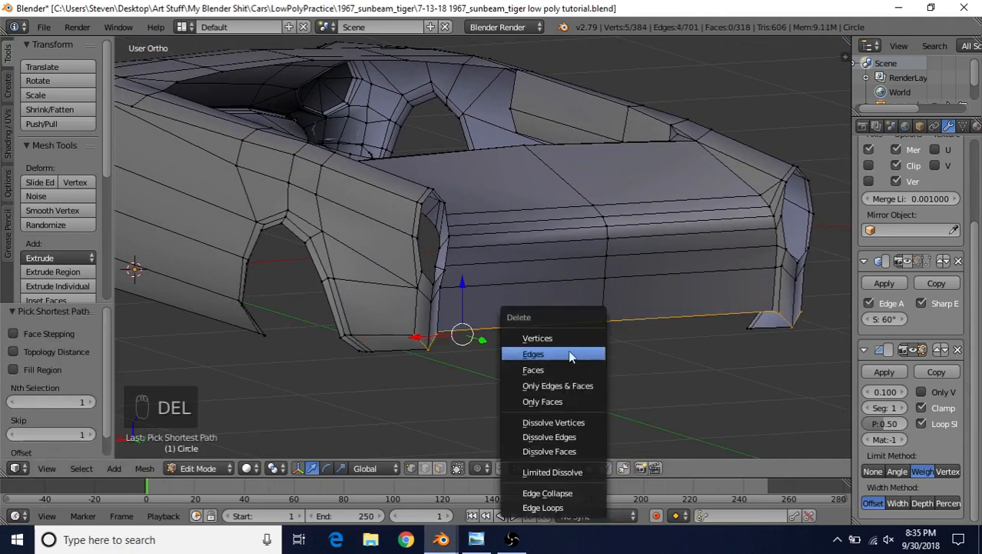
pyautogui.click(550, 337)
# - Flatten the rear panel's new bottom edge row by scaling it to 0 on Z, and lower it by about 0.038
pyautogui.moveTo(514, 323); pyautogui.dragTo(401, 279, button='middle')
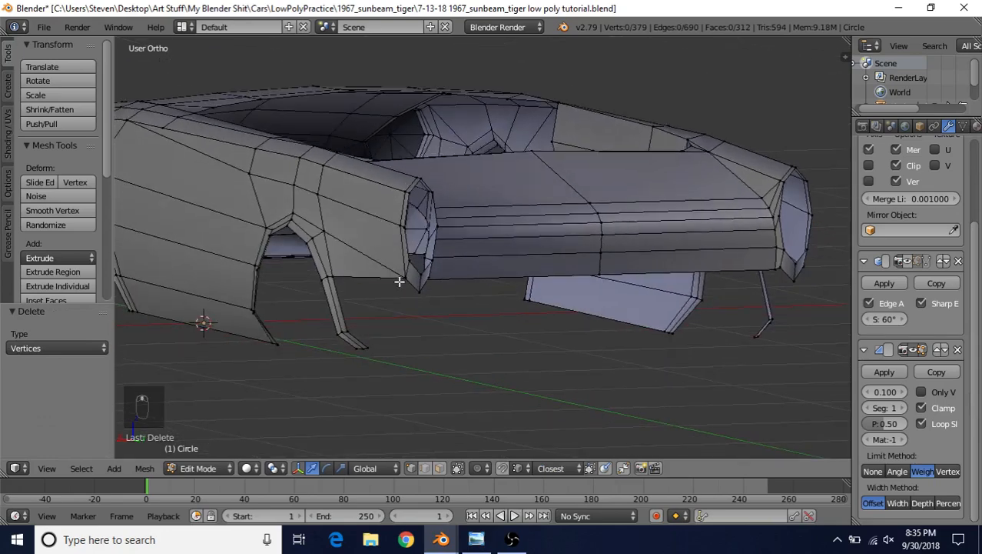
pyautogui.rightClick(405, 278)
pyautogui.keyDown('ctrl'); pyautogui.rightClick(604, 271); pyautogui.keyUp('ctrl')
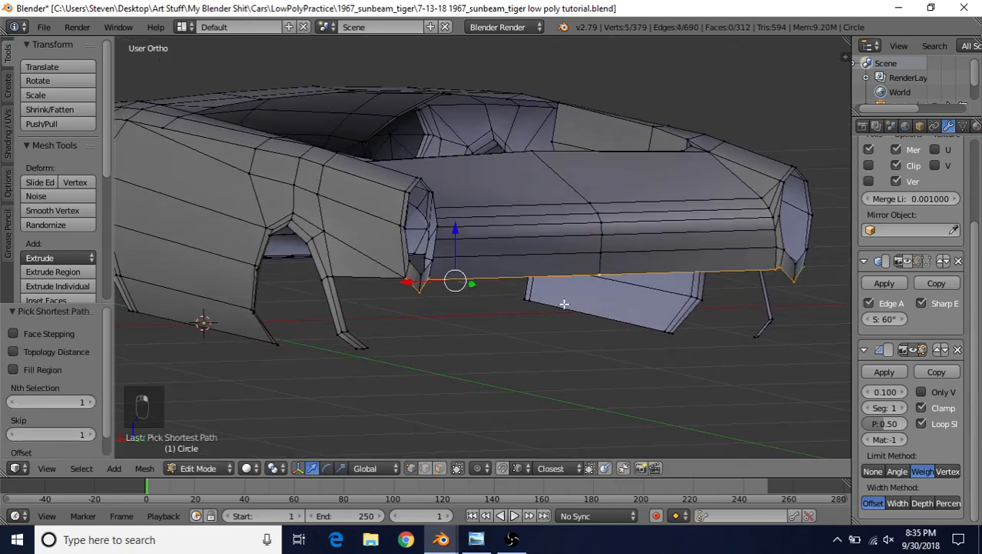
pyautogui.write('sz')
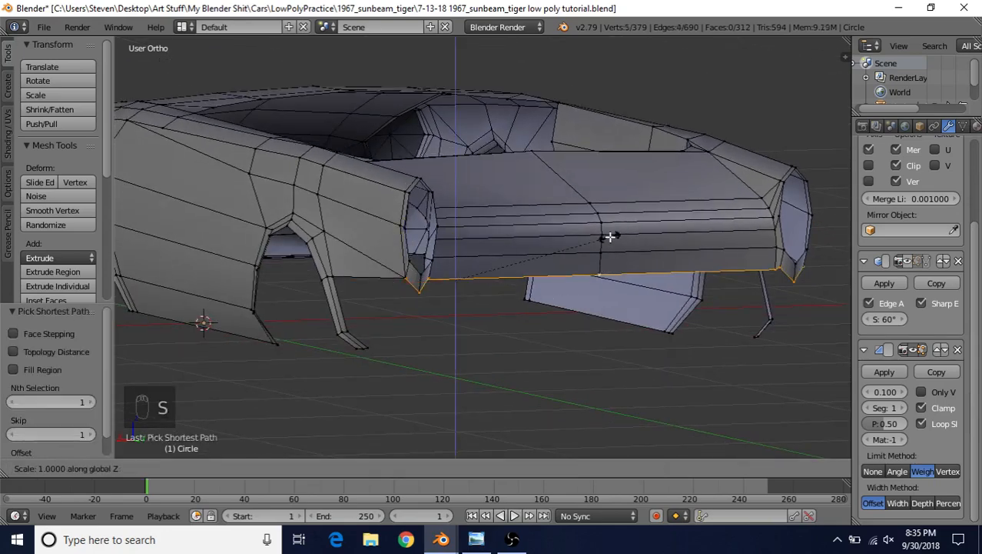
pyautogui.write('0')
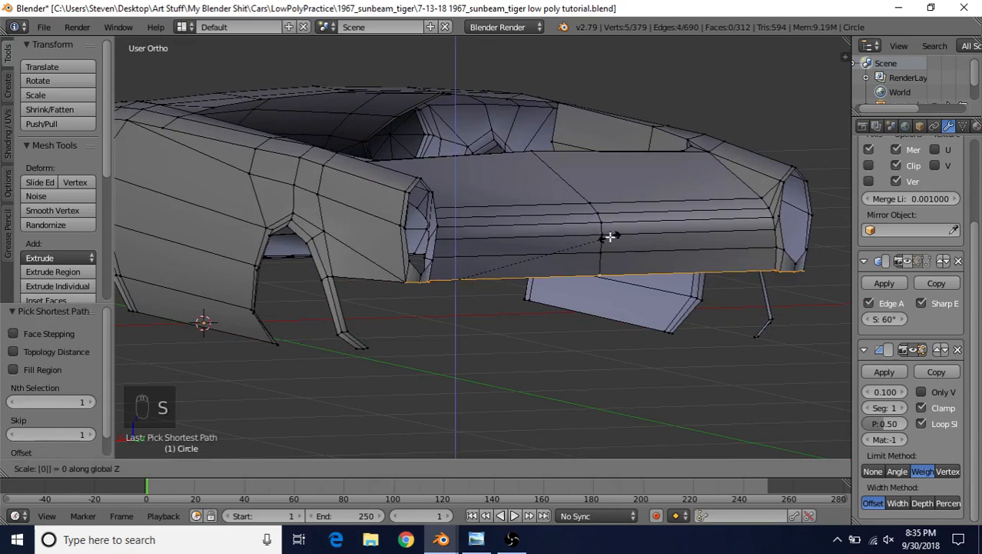
pyautogui.press('Return')
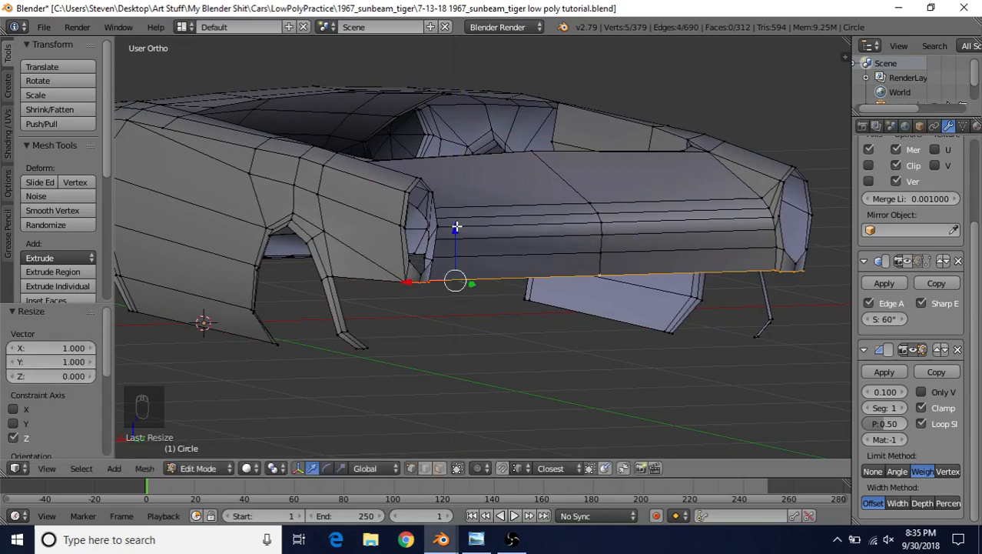
pyautogui.moveTo(456, 227); pyautogui.dragTo(454, 238)
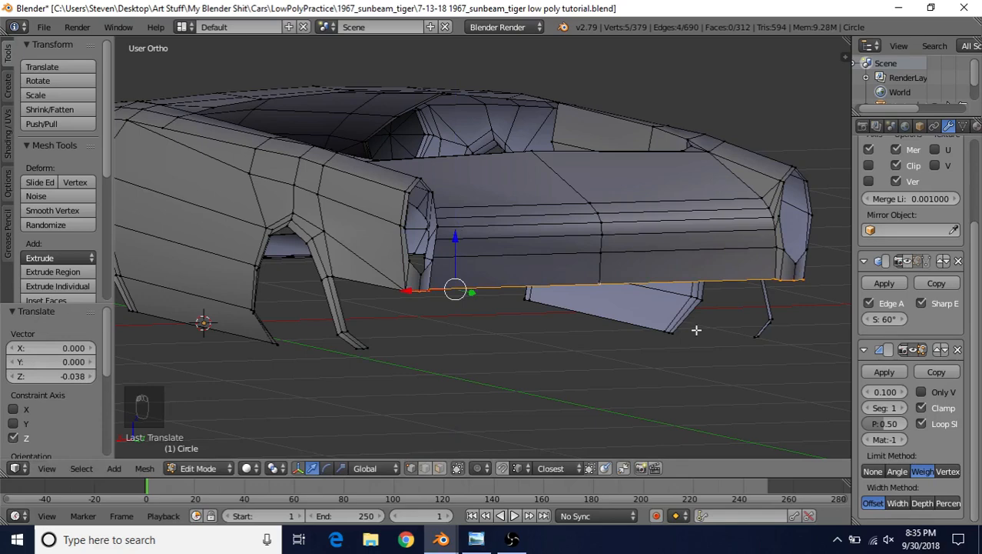
pyautogui.click(913, 351)
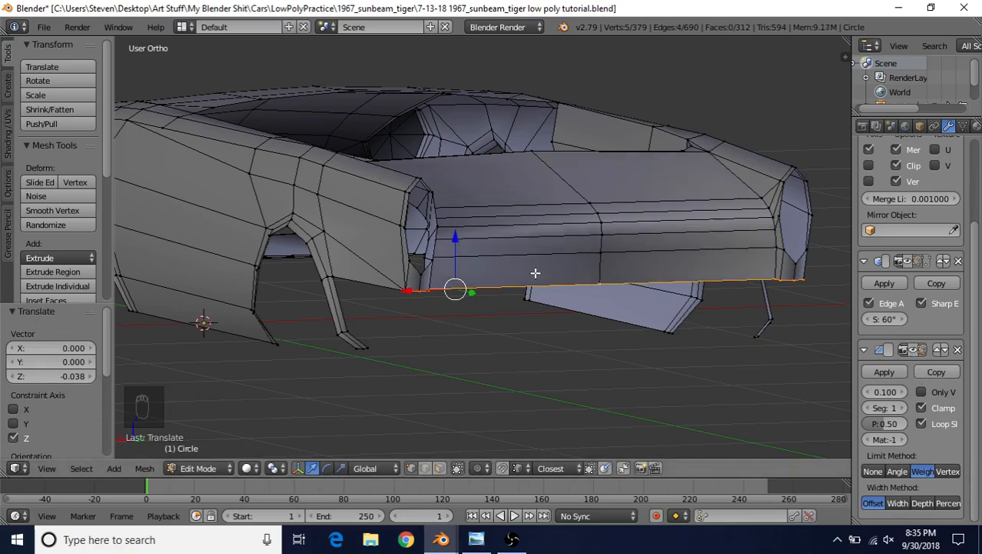
# - Isolate the car's tail geometry by hiding everything else, and line it up in wireframe with the rear blueprint with nothing selected
pyautogui.press('KP_3')
pyautogui.press('z')
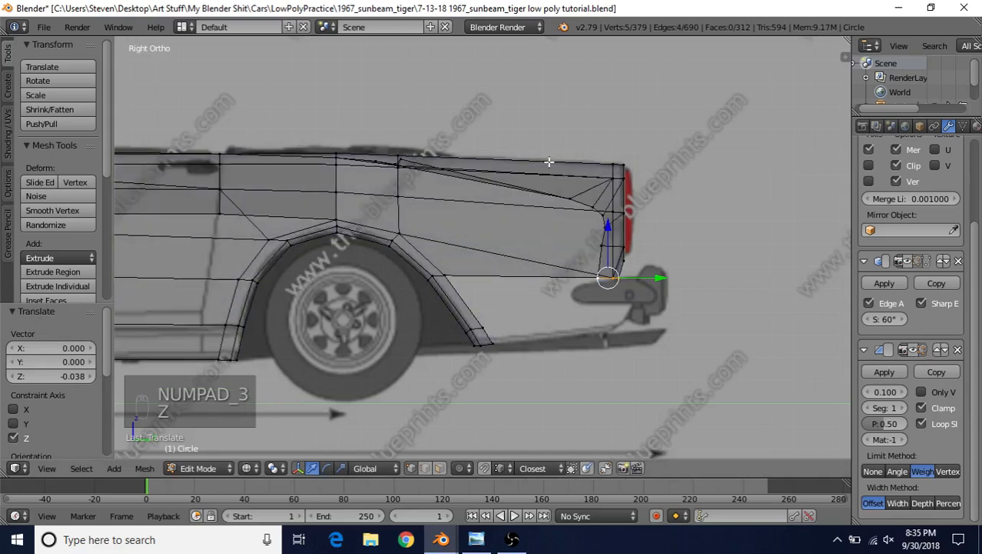
pyautogui.press('b')
pyautogui.moveTo(540, 125); pyautogui.dragTo(715, 360)
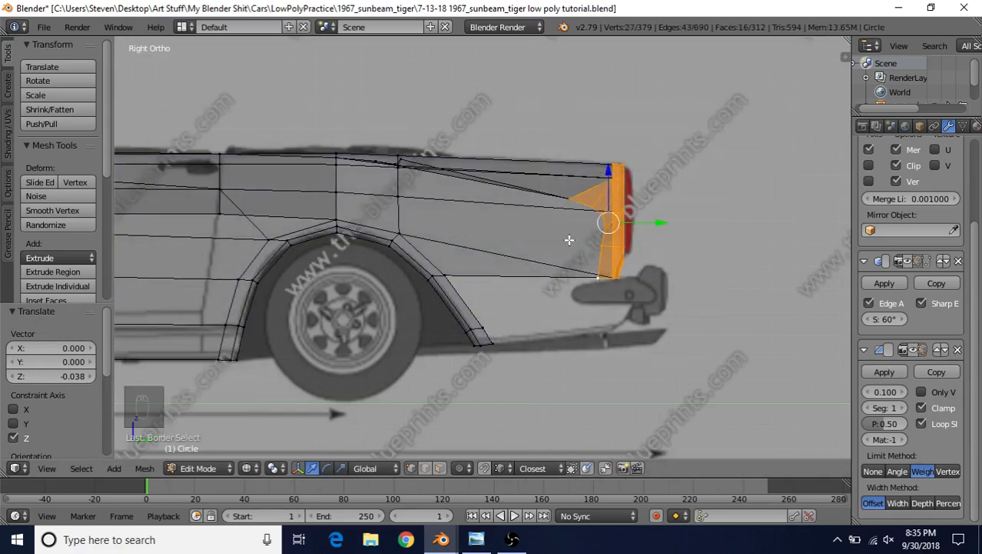
pyautogui.hotkey('shift', 'h')
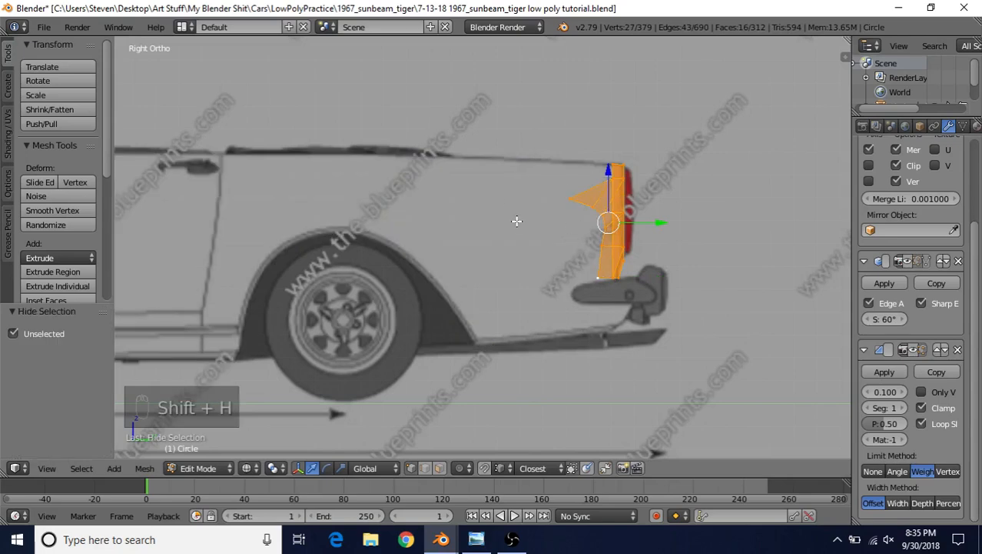
pyautogui.press('ctrl+KP_1')
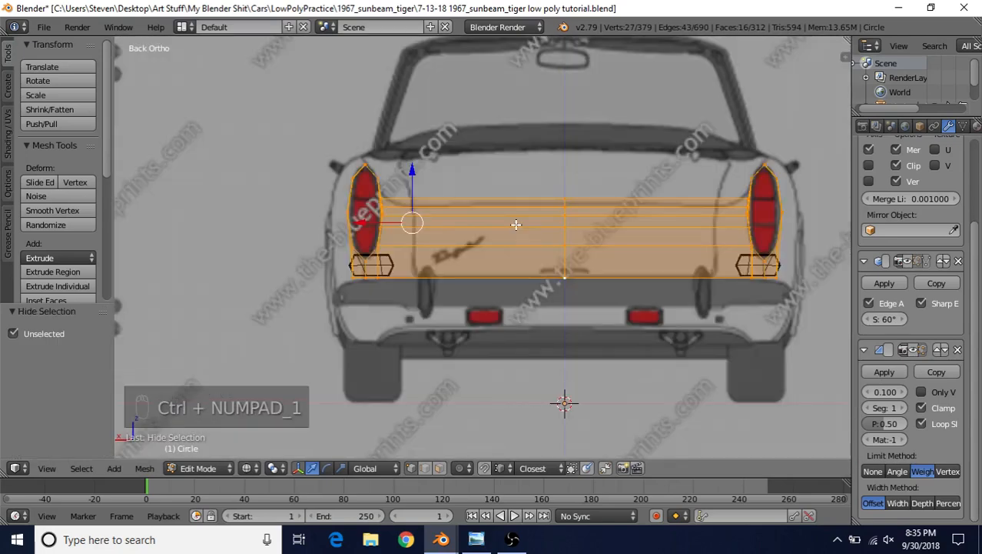
pyautogui.scroll(1, 427, 289)
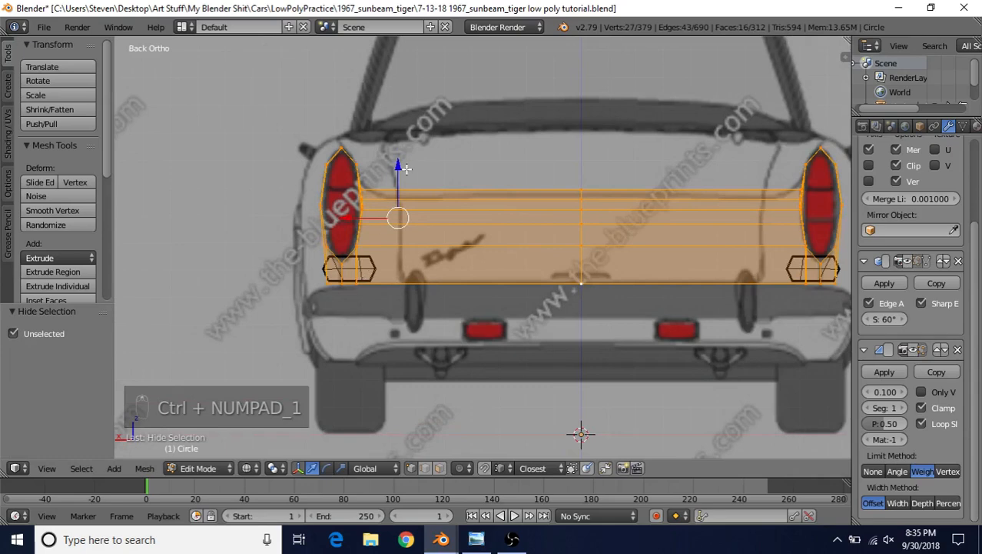
pyautogui.press('a')
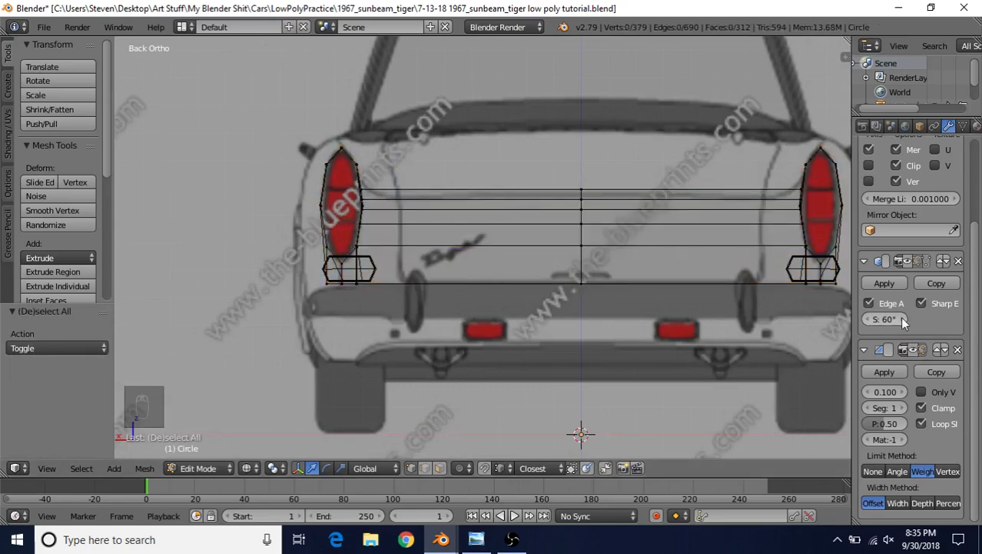
# - Compare the mesh with the rear blueprint with the bevel modifier's viewport display on and off
pyautogui.click(911, 349)
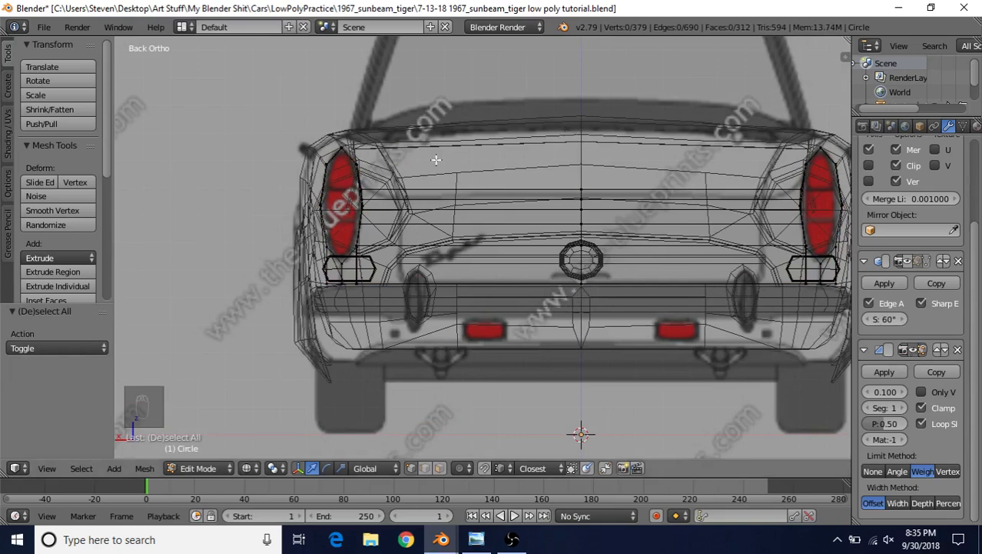
pyautogui.click(913, 348)
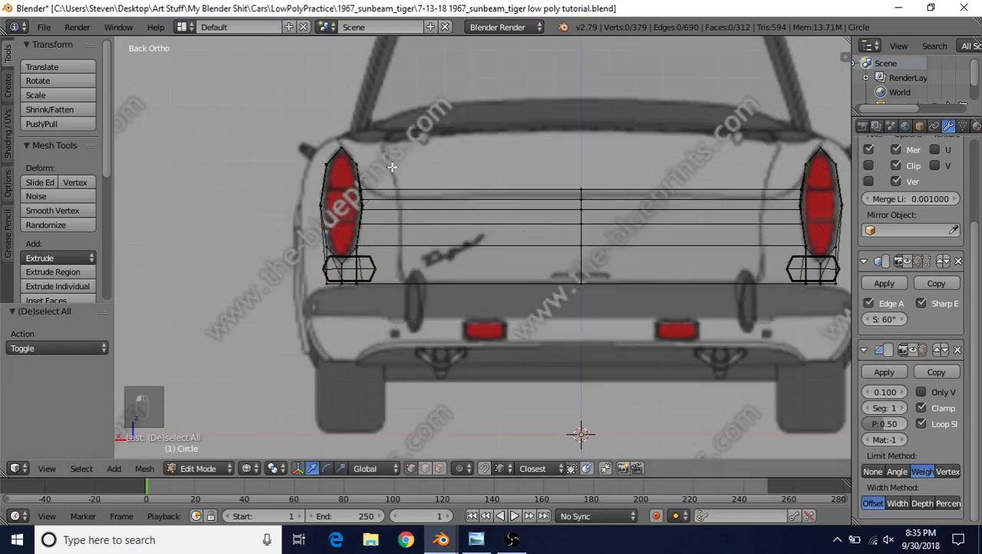
pyautogui.click(911, 350)
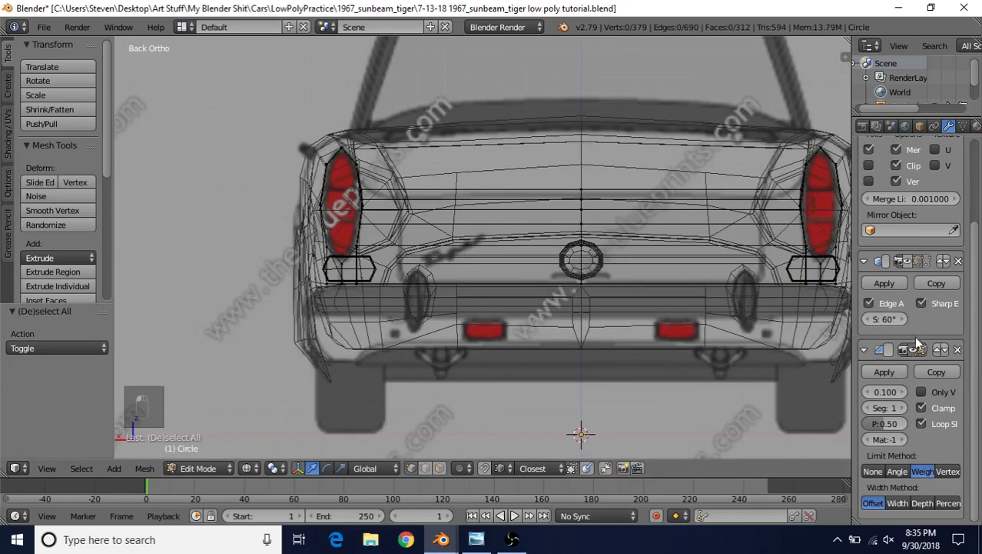
pyautogui.click(914, 348)
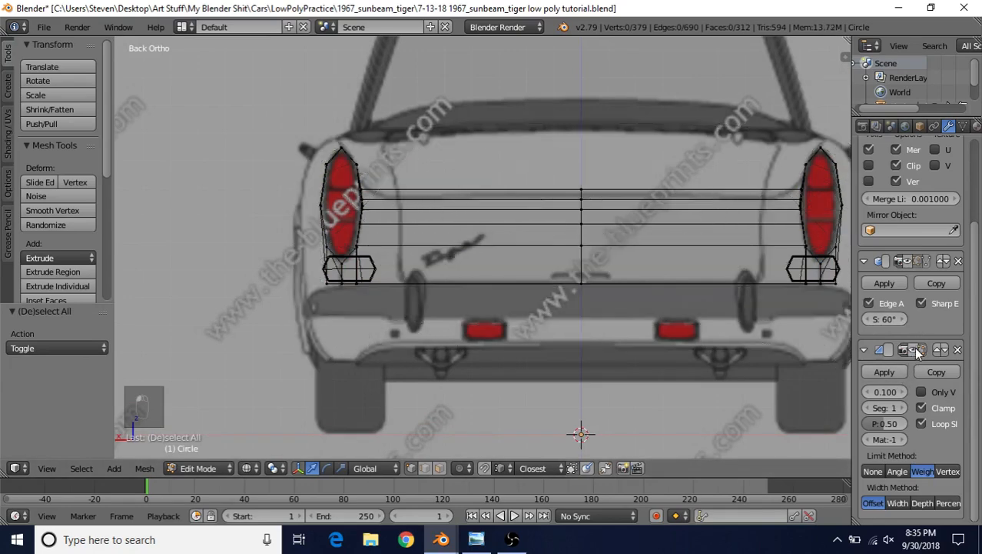
# - Shift the rear panel's bottom edge loop about 0.002 along Z to meet the top of the bumper in the blueprint
pyautogui.keyDown('alt'); pyautogui.rightClick(447, 269); pyautogui.keyUp('alt')
pyautogui.keyDown('shift'); pyautogui.moveTo(465, 280); pyautogui.dragTo(515, 272, button='middle'); pyautogui.keyUp('shift')
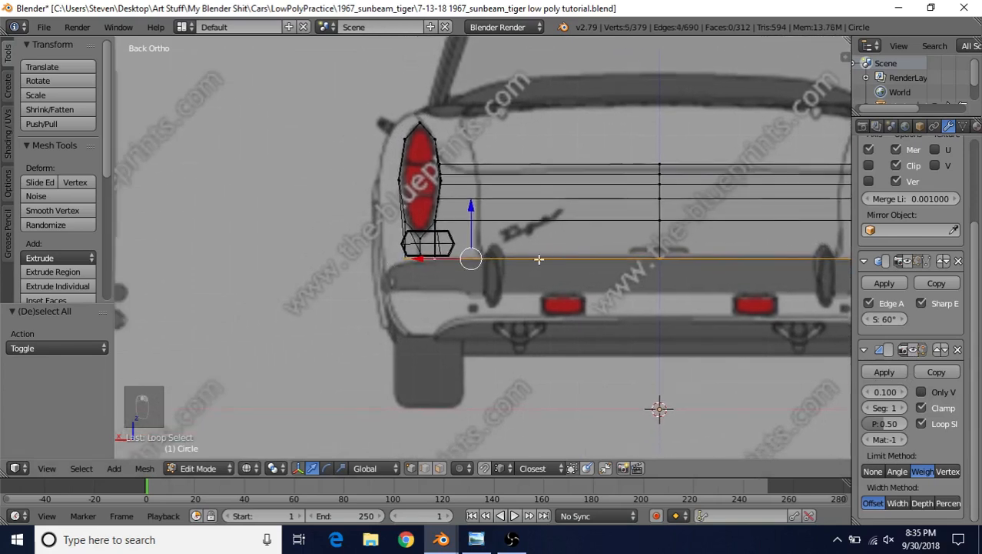
pyautogui.keyDown('shift'); pyautogui.moveTo(625, 262); pyautogui.dragTo(564, 263, button='middle'); pyautogui.keyUp('shift')
pyautogui.scroll(1, 564, 263)
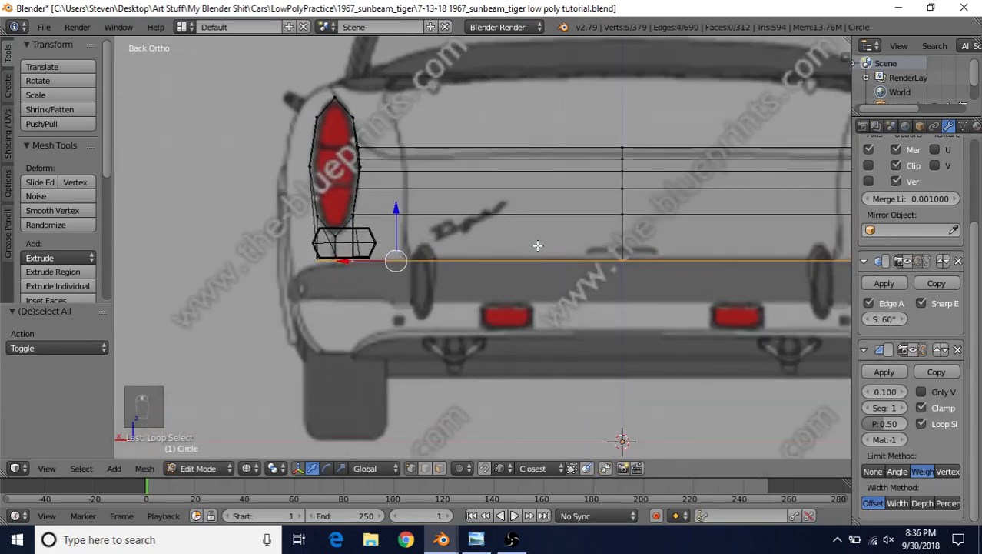
pyautogui.press('g')
pyautogui.press('z')
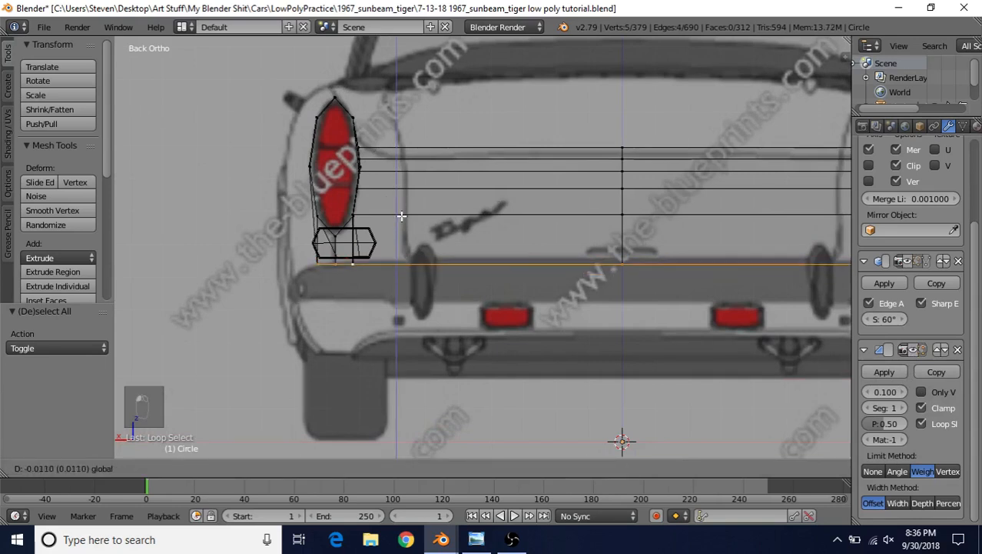
pyautogui.click(401, 216)
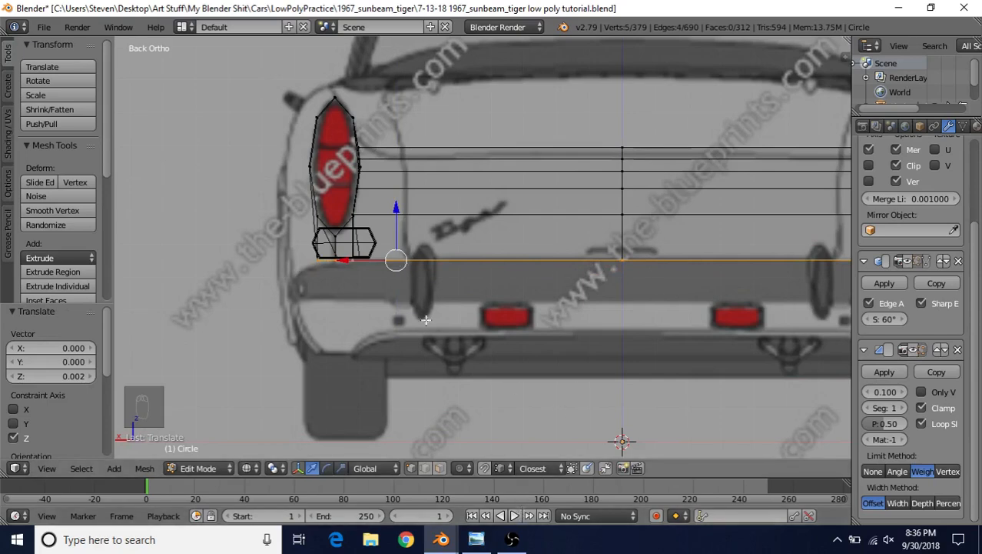
# - Check the bumper area in the rear reference photo, and lower the rear panel's bottom edge loop by about 0.011 on Z
pyautogui.click(476, 539)
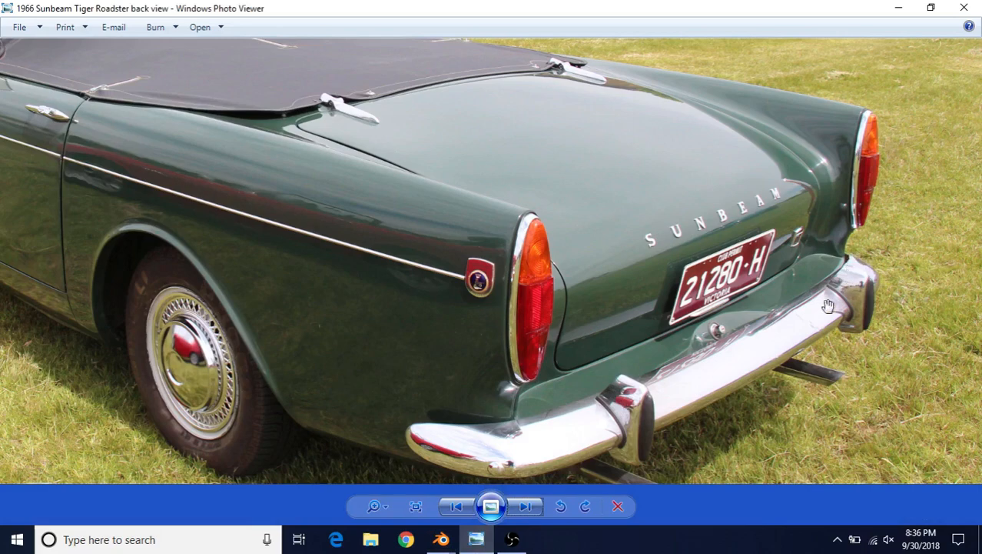
pyautogui.click(442, 539)
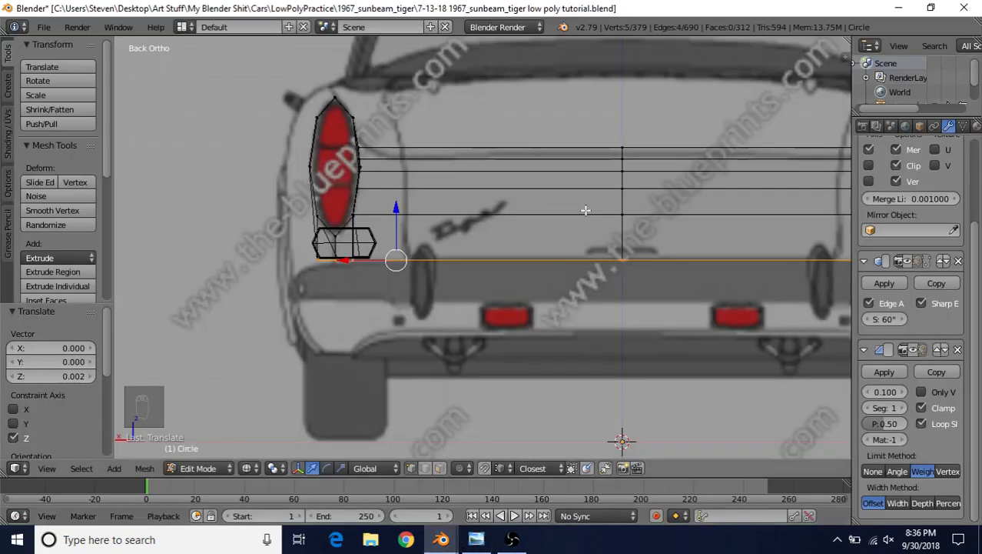
pyautogui.press('g')
pyautogui.press('z')
pyautogui.click(630, 263)
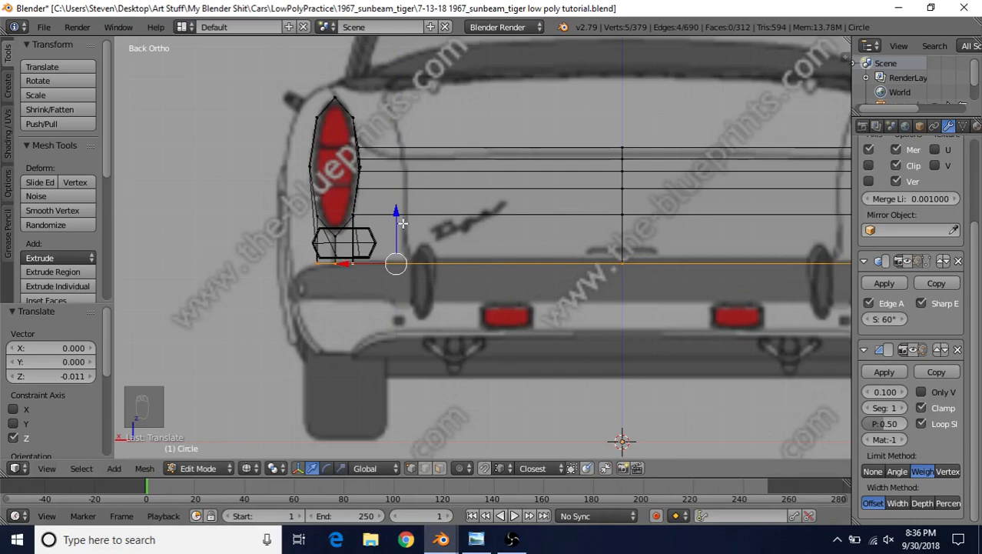
# - Return to solid shading and reveal all hidden geometry, leaving nothing selected
pyautogui.scroll(-1, 569, 308)
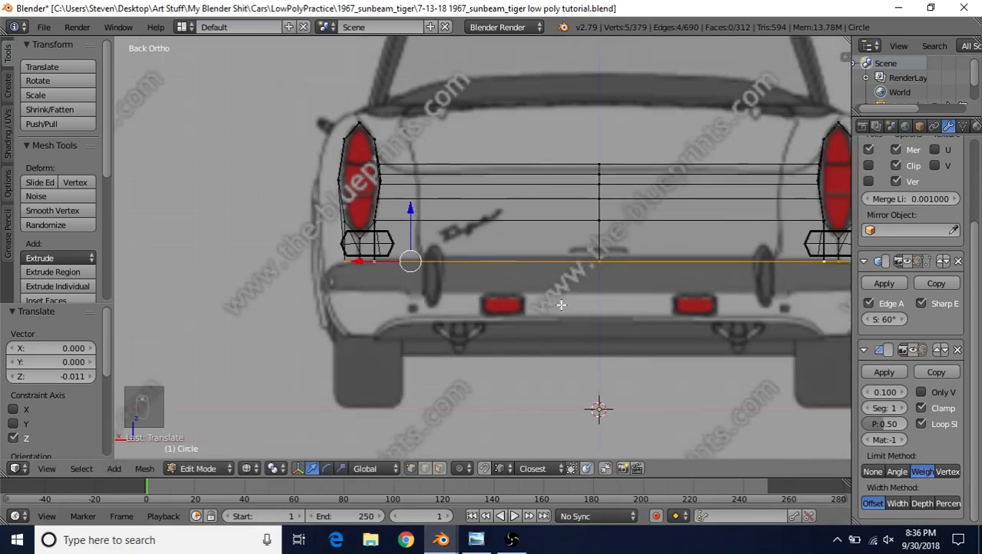
pyautogui.keyDown('shift'); pyautogui.moveTo(485, 285); pyautogui.dragTo(435, 307, button='middle'); pyautogui.keyUp('shift')
pyautogui.press('z')
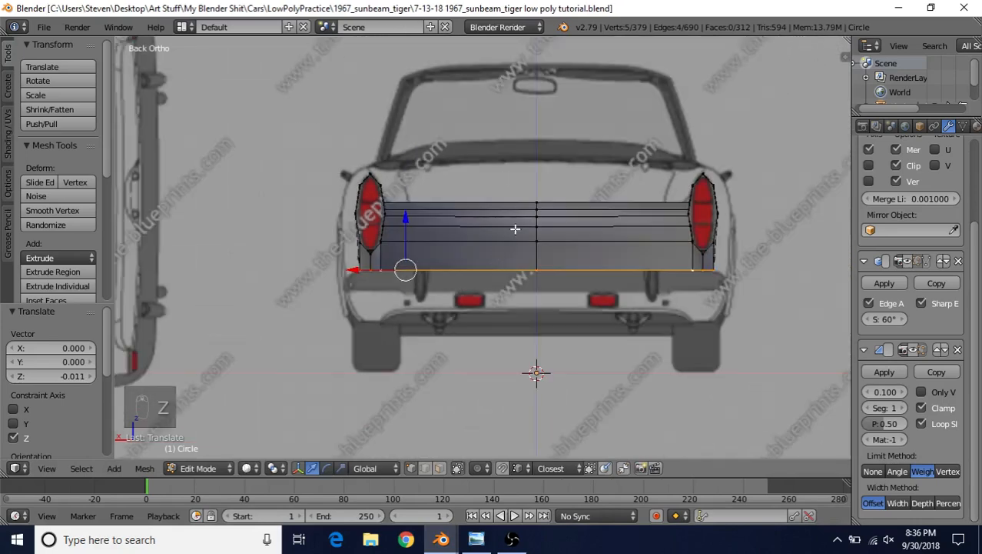
pyautogui.moveTo(515, 228); pyautogui.dragTo(485, 268, button='middle')
pyautogui.hotkey('alt', 'h')
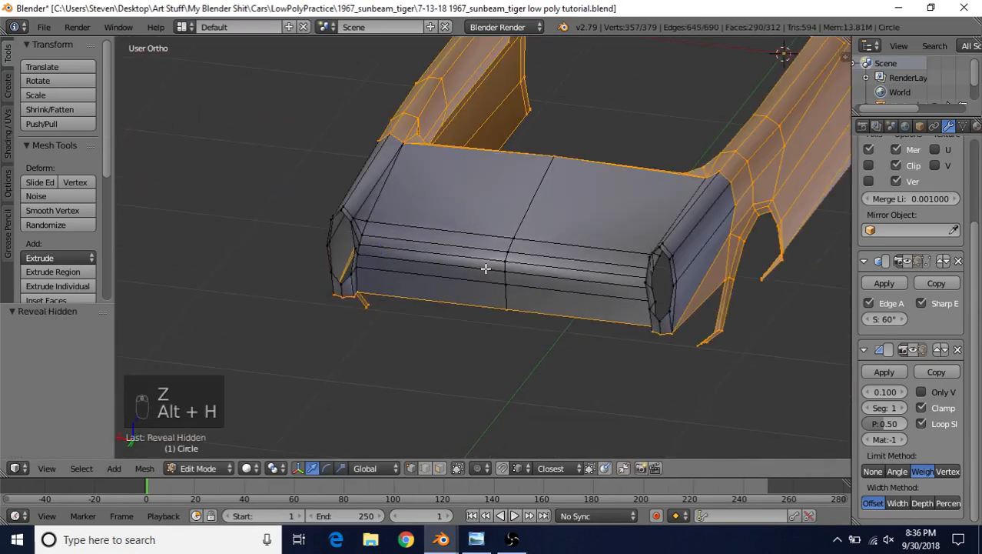
pyautogui.press('a')
# - Select the edge loop running along the trunk's side and down the rear corner, and set its mean bevel weight to 0
pyautogui.moveTo(469, 265); pyautogui.dragTo(517, 309, button='middle')
pyautogui.scroll(2, 517, 309)
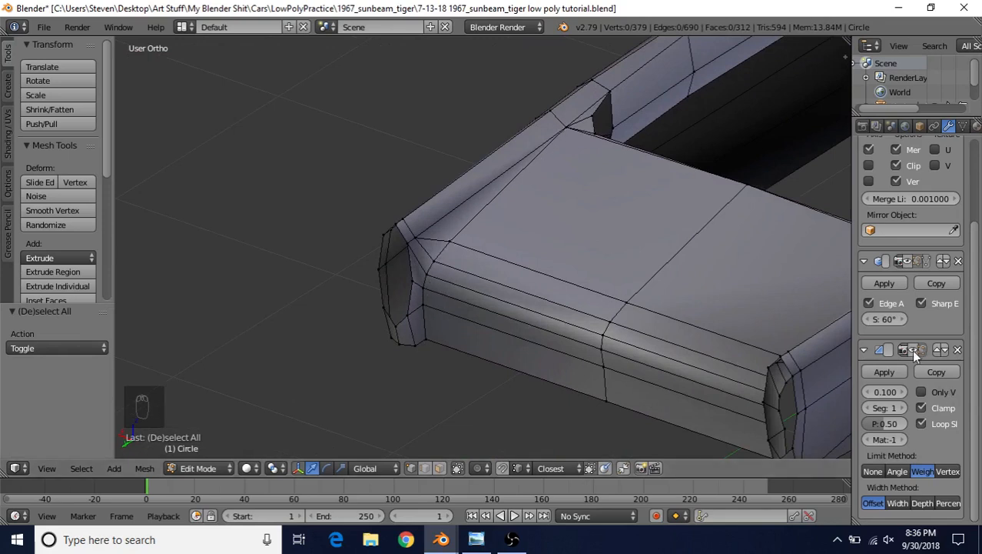
pyautogui.click(426, 468)
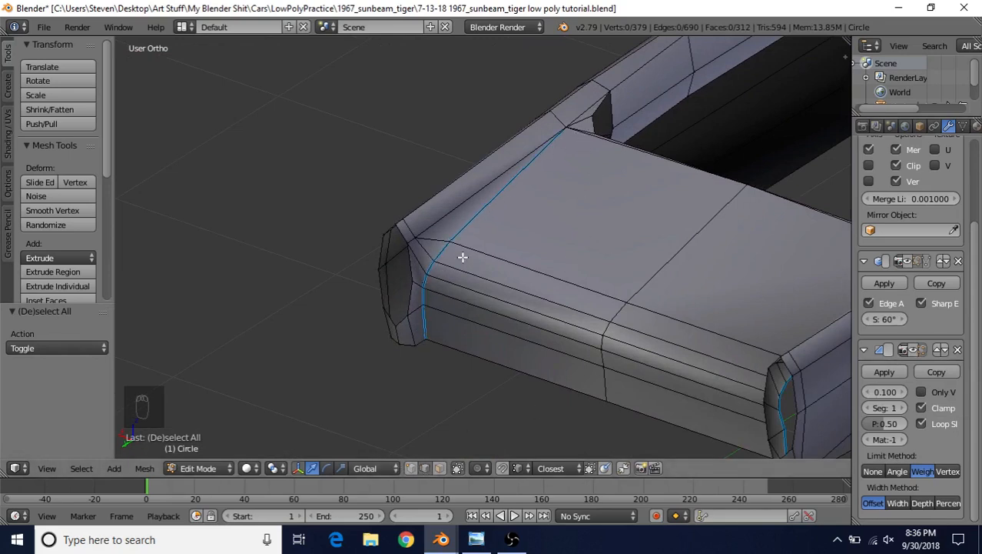
pyautogui.keyDown('shift'); pyautogui.moveTo(463, 257); pyautogui.dragTo(496, 256, button='middle'); pyautogui.keyUp('shift')
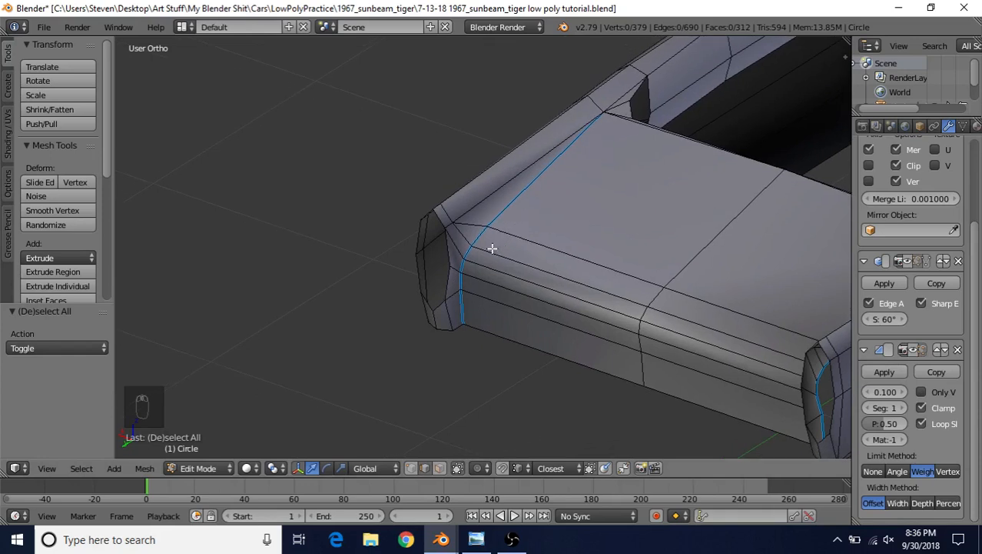
pyautogui.keyDown('shift'); pyautogui.moveTo(535, 293); pyautogui.dragTo(497, 288, button='middle'); pyautogui.keyUp('shift')
pyautogui.scroll(1, 497, 286)
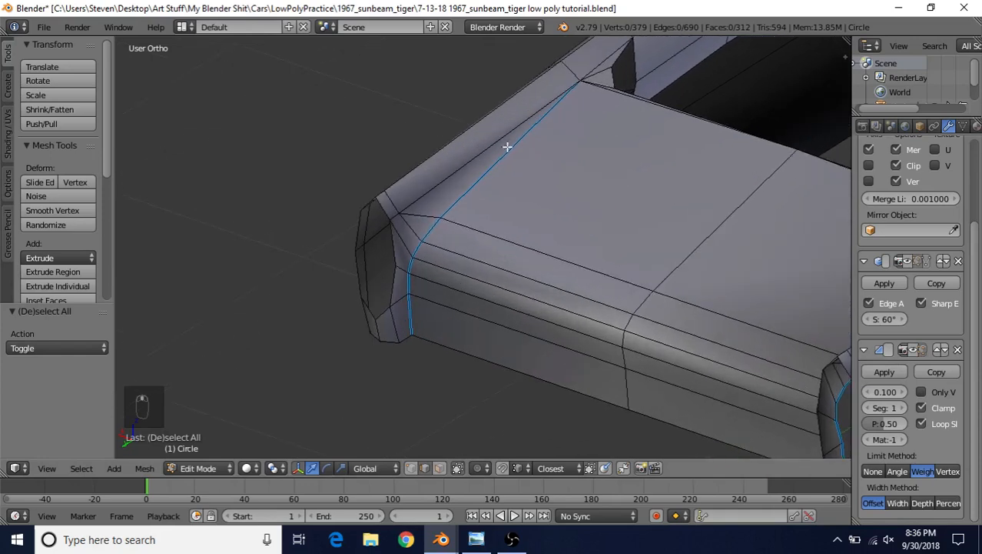
pyautogui.keyDown('alt'); pyautogui.rightClick(481, 178); pyautogui.keyUp('alt')
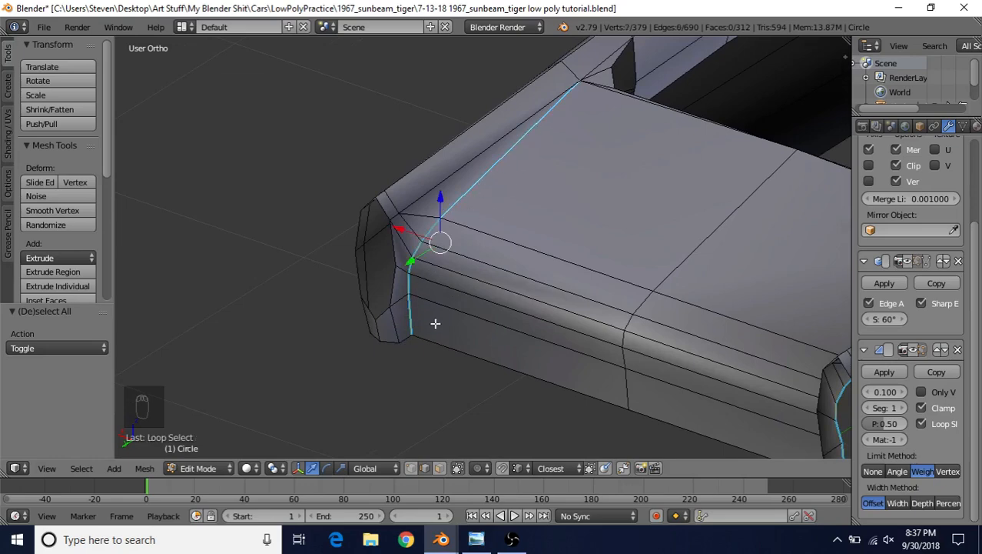
pyautogui.keyDown('shift'); pyautogui.moveTo(603, 259); pyautogui.dragTo(595, 278, button='middle'); pyautogui.keyUp('shift')
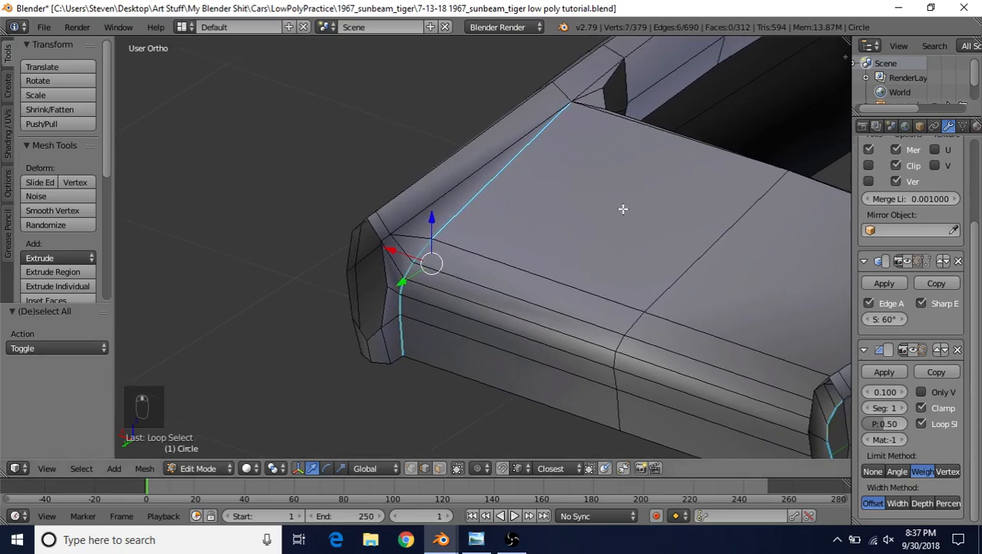
pyautogui.press('n')
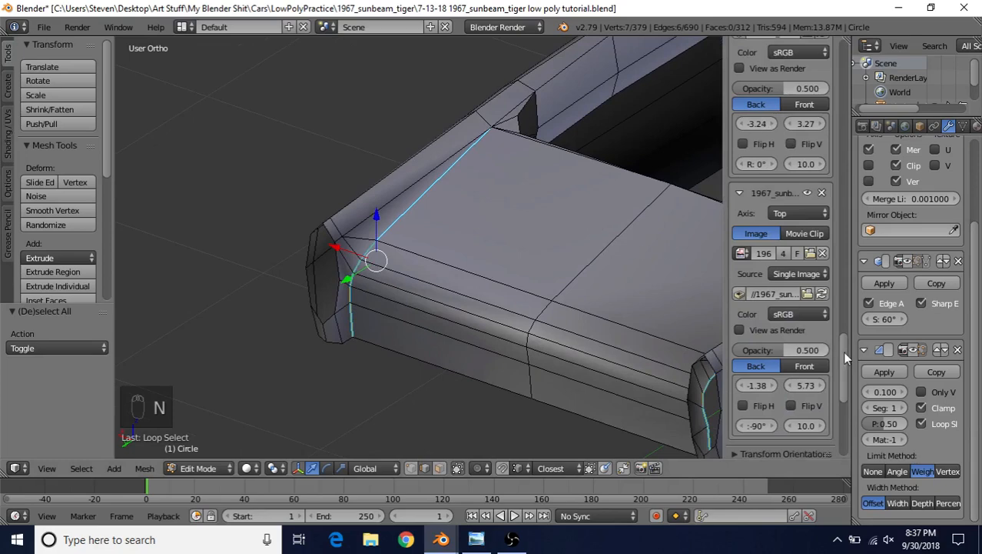
pyautogui.moveTo(842, 350); pyautogui.dragTo(847, 46)
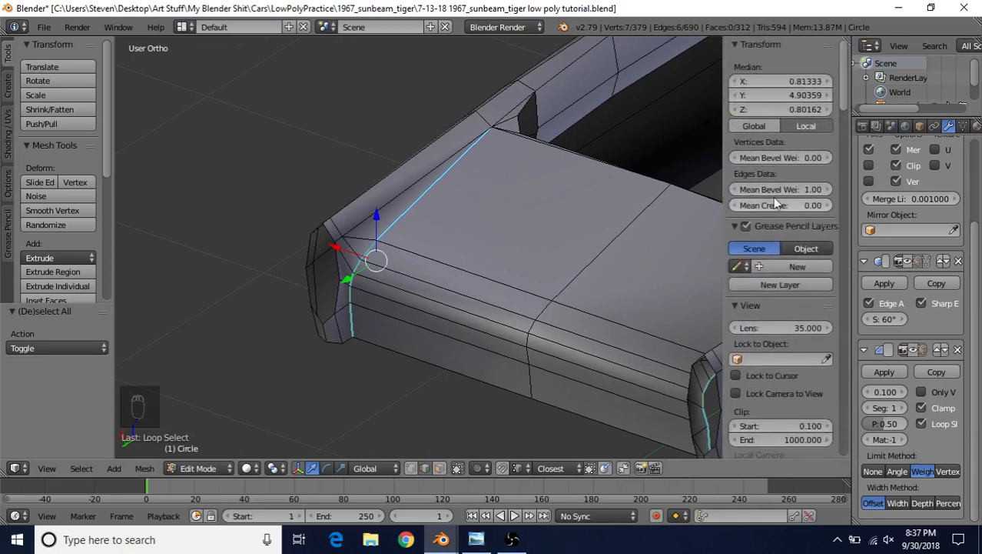
pyautogui.moveTo(797, 190); pyautogui.dragTo(738, 189)
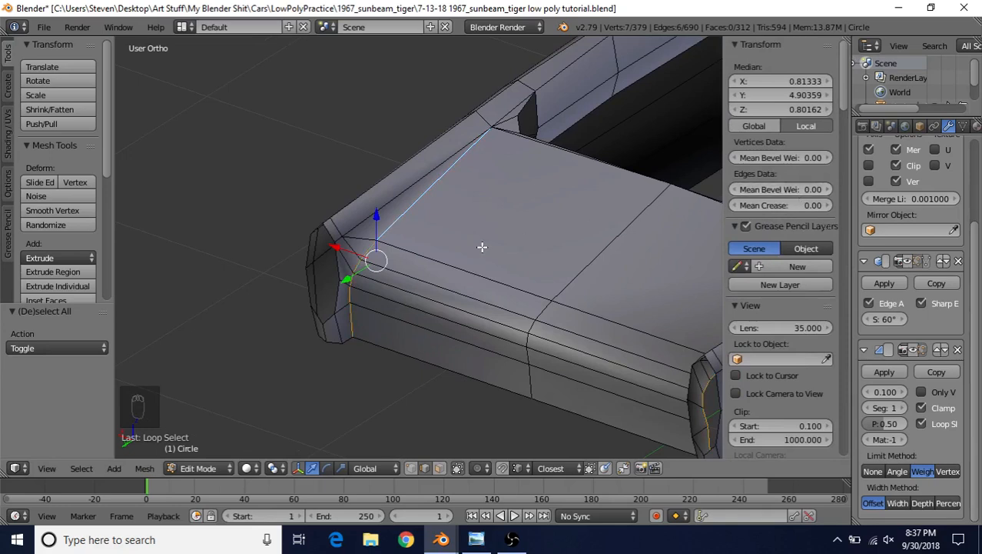
pyautogui.hotkey('ctrl', 'e')
pyautogui.hotkey('ctrl', 'e')
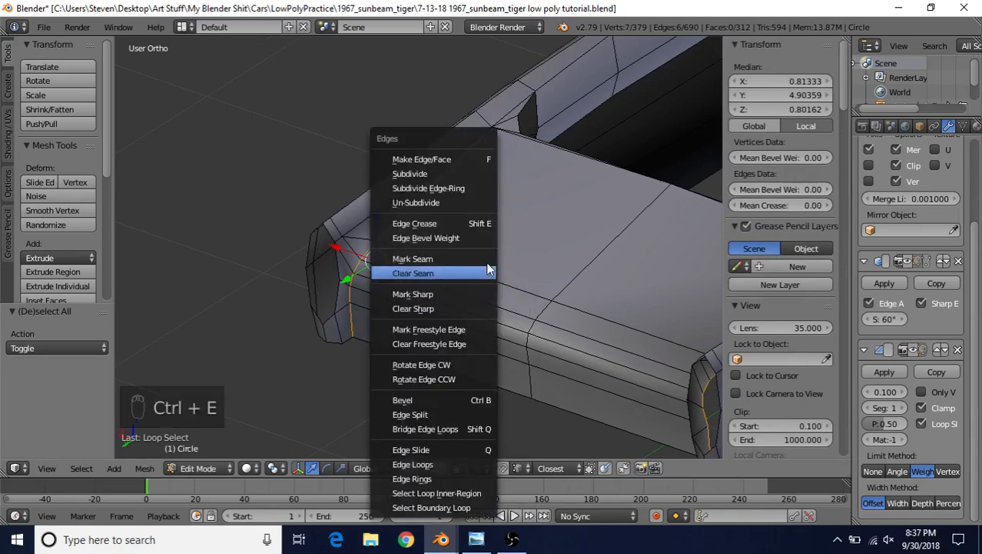
pyautogui.click(412, 238)
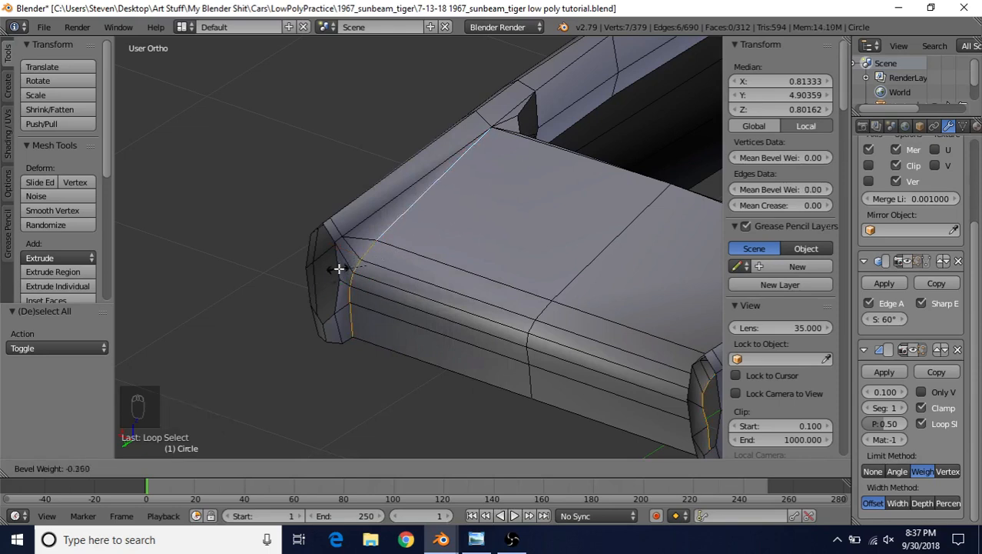
pyautogui.rightClick(306, 280)
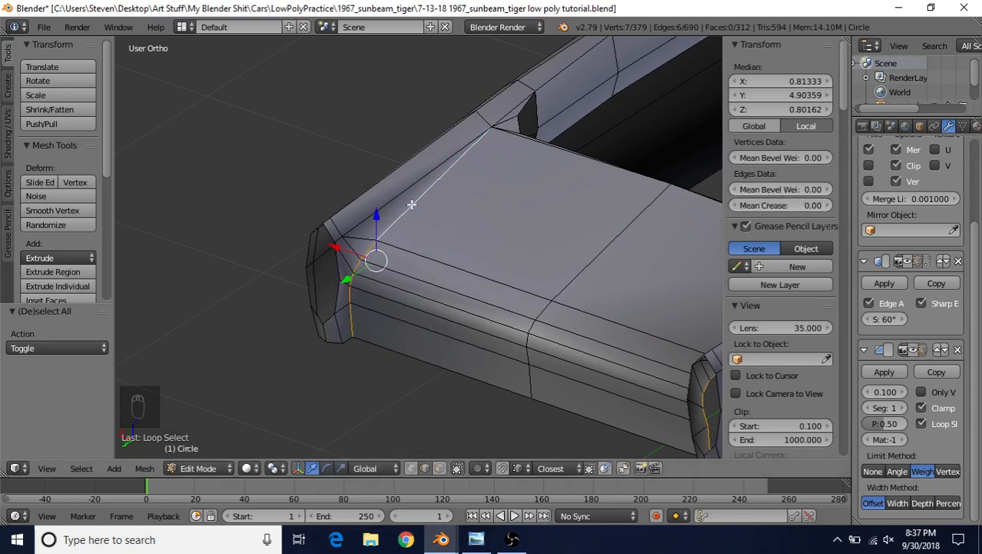
# - Remove the long edge along the trunk's side from the selection, keeping only the loop's rear corner edges selected
pyautogui.press('n')
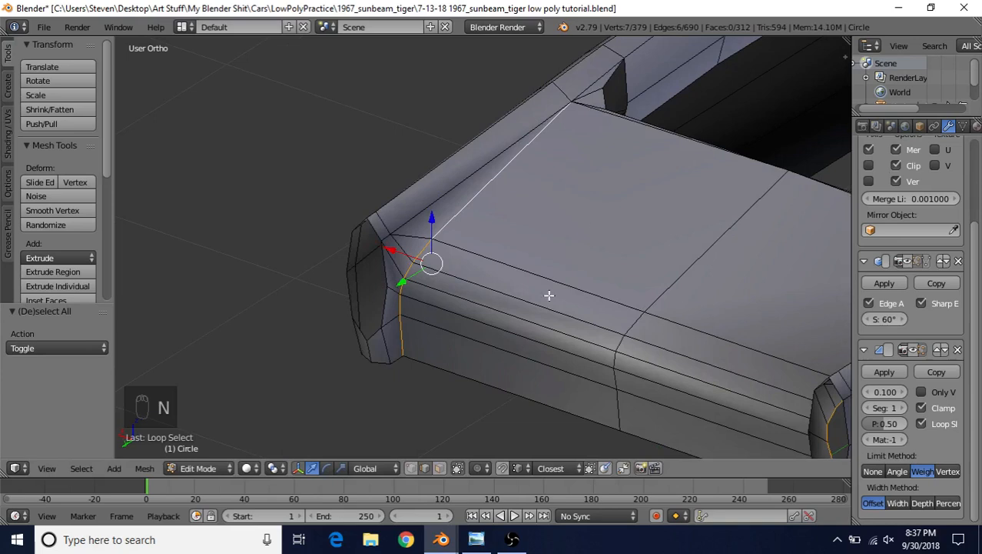
pyautogui.keyDown('shift'); pyautogui.moveTo(548, 295); pyautogui.dragTo(497, 309, button='middle'); pyautogui.keyUp('shift')
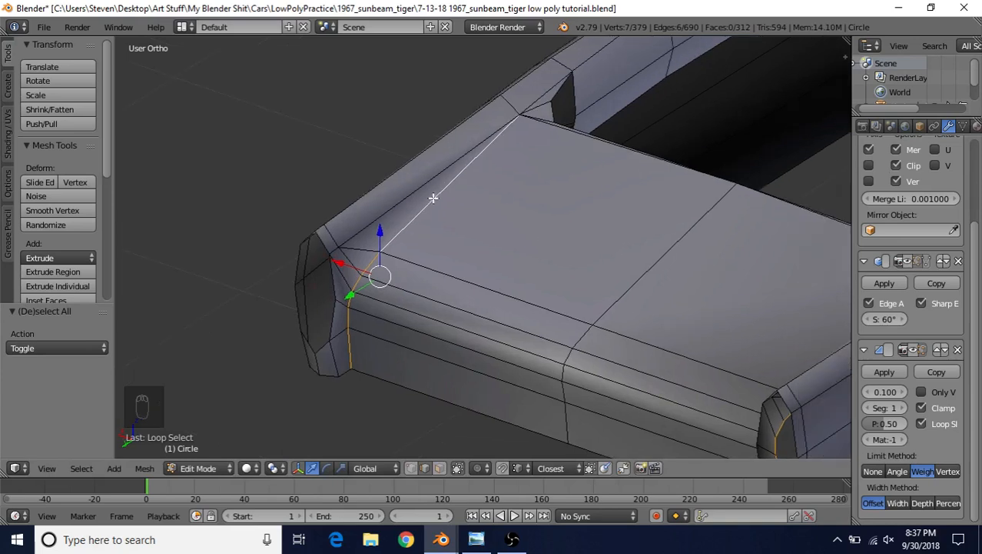
pyautogui.keyDown('shift'); pyautogui.rightClick(433, 198); pyautogui.keyUp('shift')
pyautogui.moveTo(383, 325)
pyautogui.keyDown('shift'); pyautogui.mouseDown(button='middle')
pyautogui.moveTo(408, 292)
pyautogui.moveTo(491, 317)
pyautogui.mouseUp(button='middle'); pyautogui.keyUp('shift')
pyautogui.scroll(1, 472, 317)
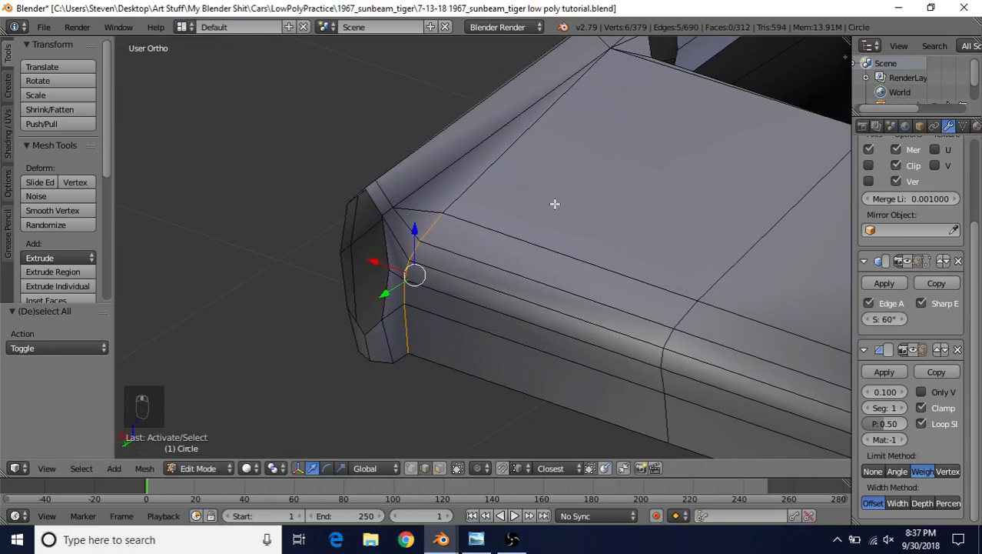
# - Try a single-segment bevel of about 0.020 on the selected rear corner edges and undo it
pyautogui.hotkey('ctrl', 'b')
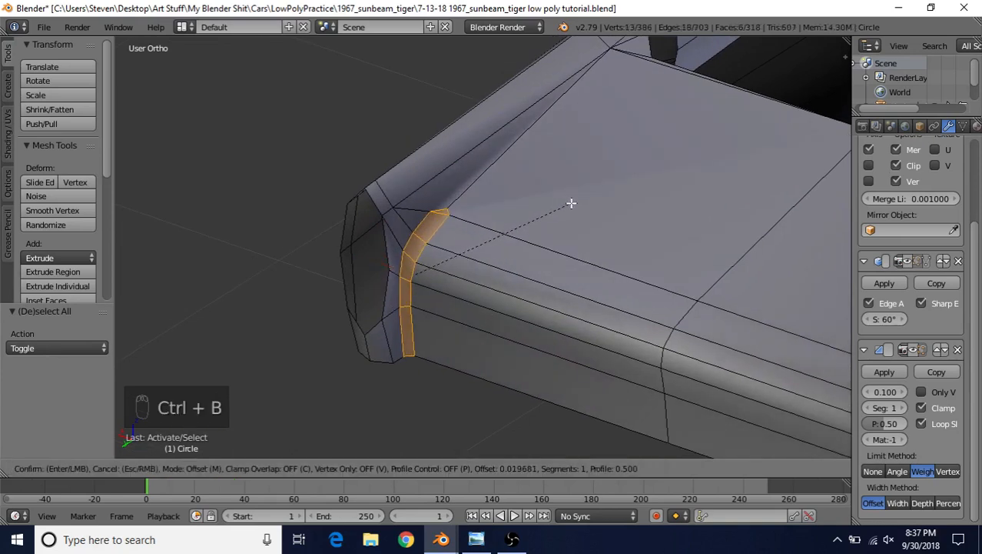
pyautogui.click(571, 203)
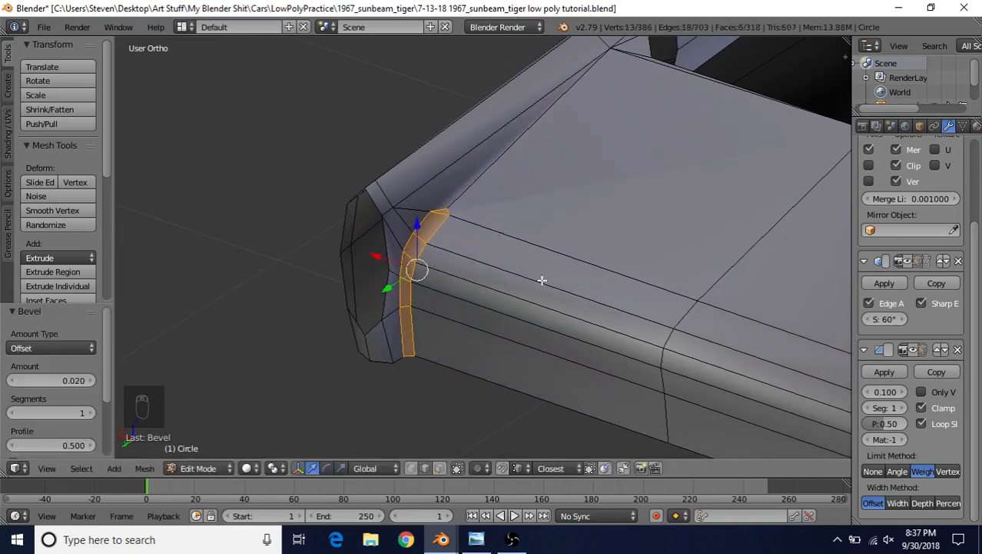
pyautogui.moveTo(542, 279); pyautogui.dragTo(545, 367, button='middle')
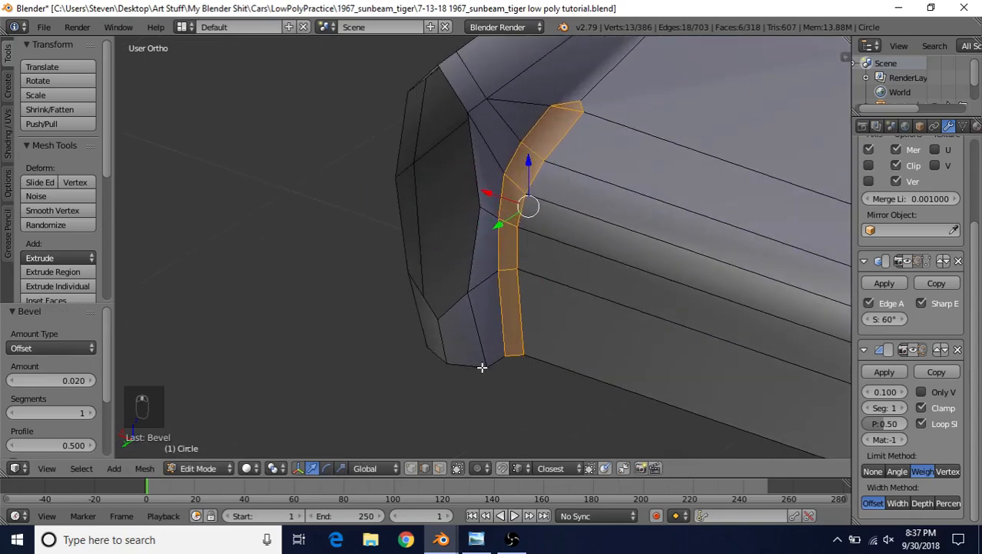
pyautogui.hotkey('ctrl', 'z')
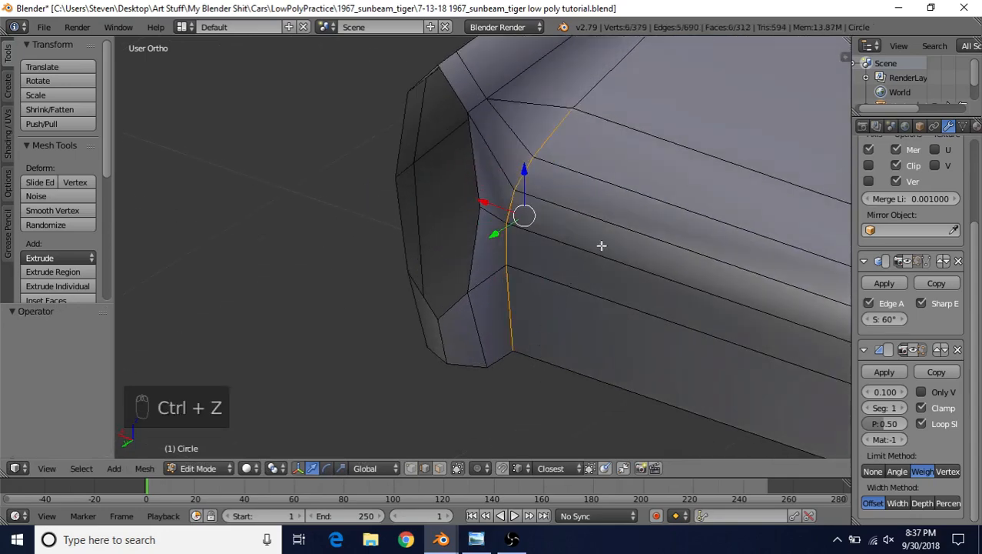
# - Bevel the selected rear corner edges with one segment and an offset of about 0.022
pyautogui.hotkey('ctrl', 'b')
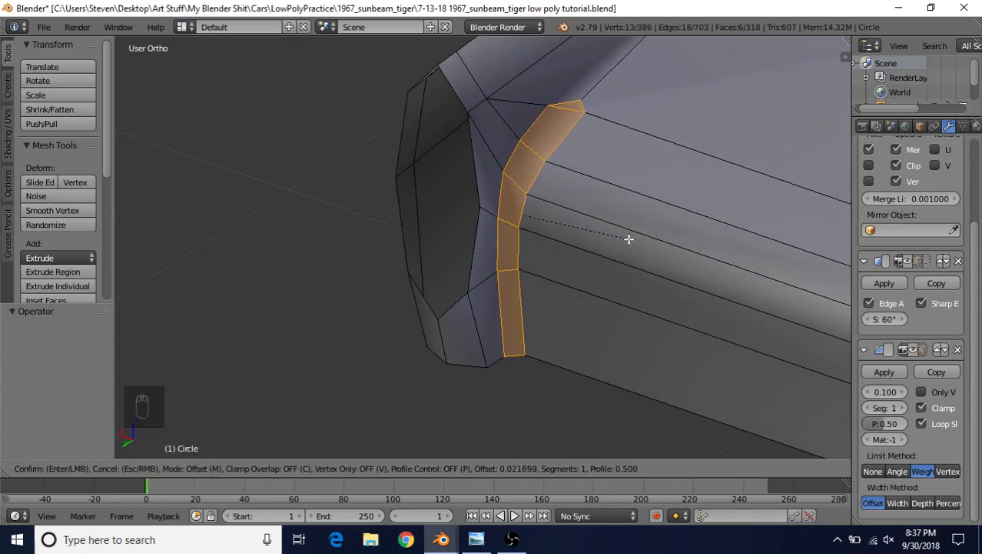
pyautogui.click(629, 239)
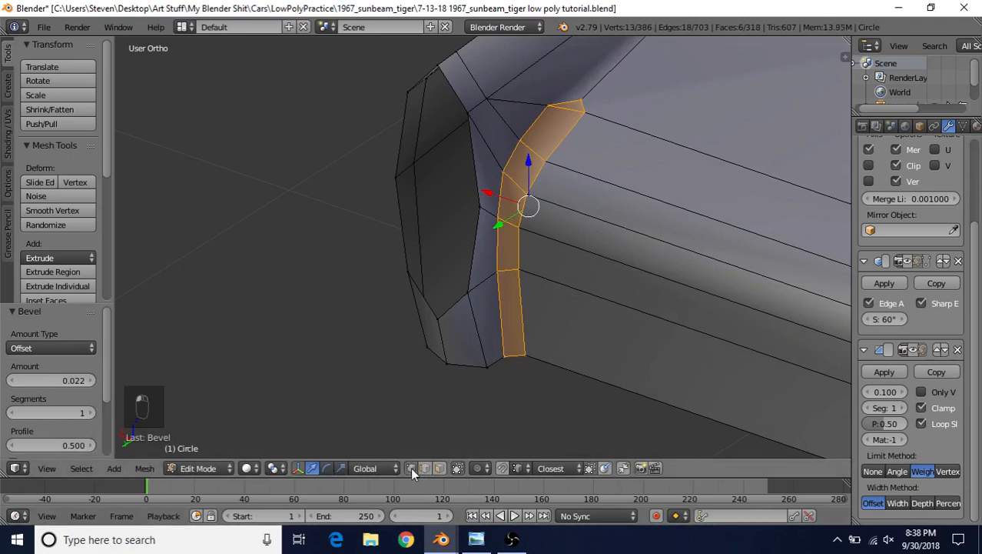
# - Merge the extra vertex at the bevelled strip's upper end into the vertex at the trunk's front corner, using At Last
pyautogui.scroll(-1, 533, 301)
pyautogui.moveTo(559, 250); pyautogui.dragTo(439, 334, button='middle')
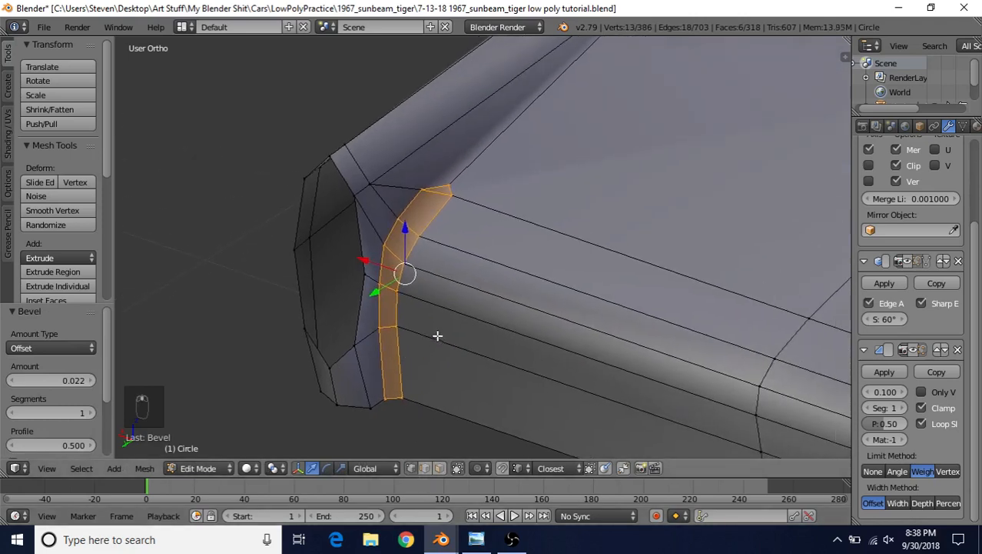
pyautogui.rightClick(468, 183)
pyautogui.moveTo(468, 183); pyautogui.dragTo(551, 208, button='middle')
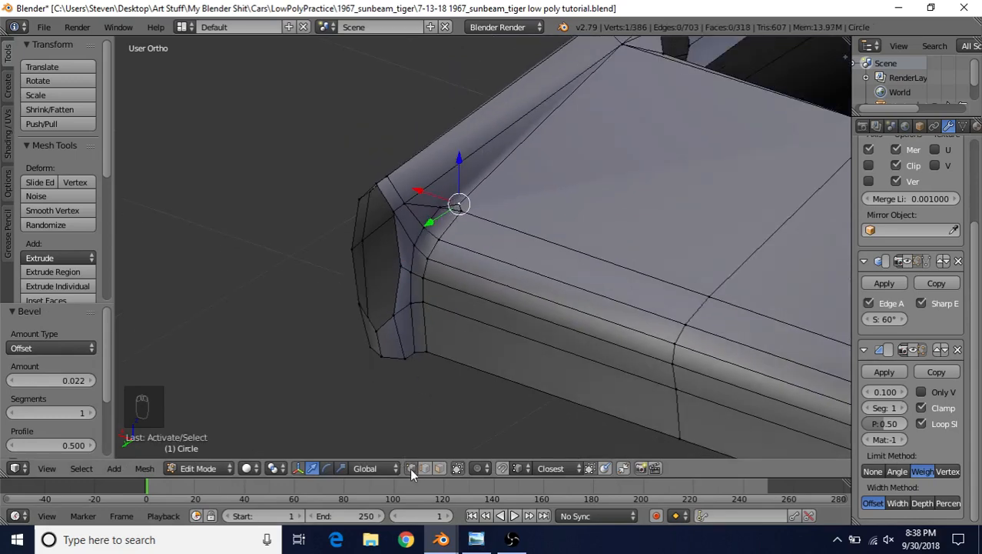
pyautogui.moveTo(532, 139); pyautogui.dragTo(483, 219, button='middle')
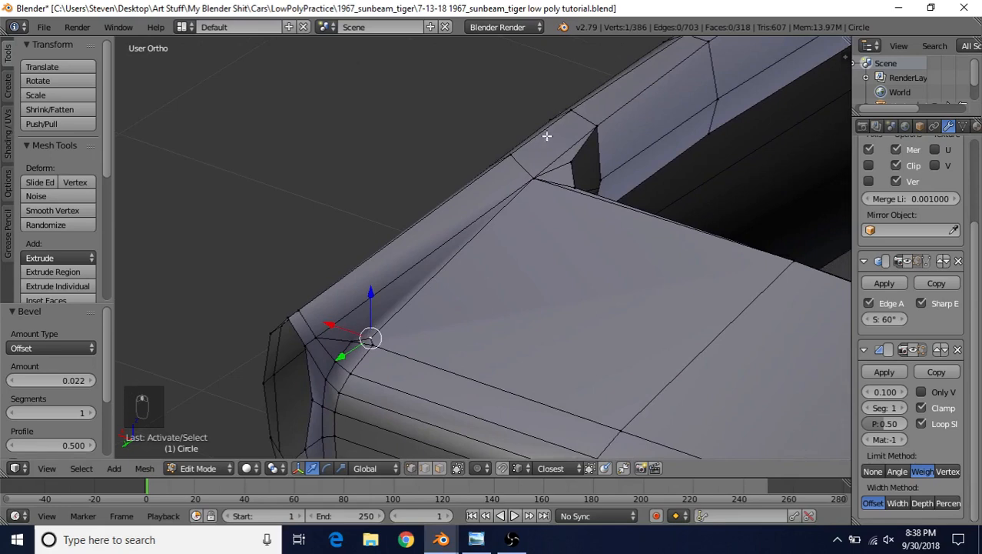
pyautogui.keyDown('shift'); pyautogui.rightClick(535, 182); pyautogui.keyUp('shift')
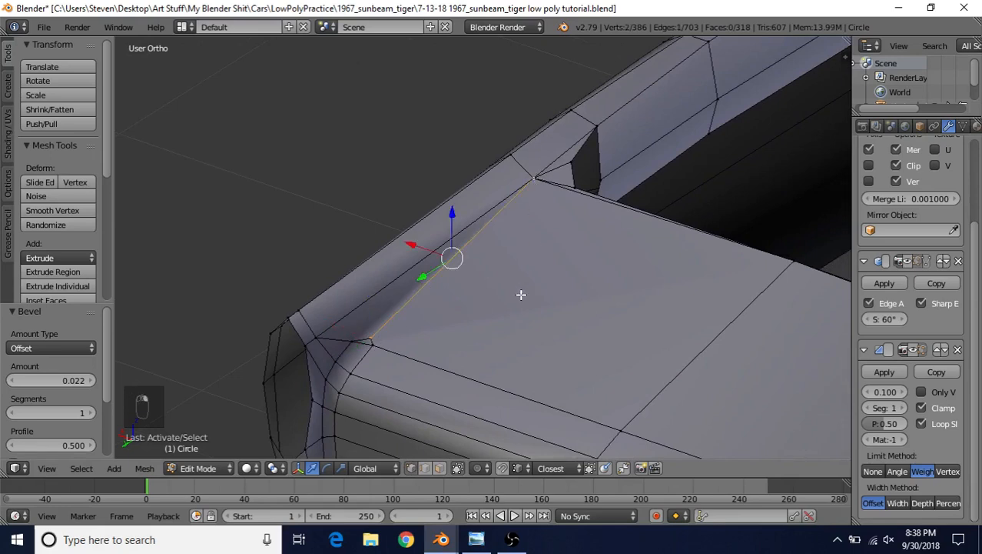
pyautogui.hotkey('alt', 'm')
pyautogui.click(483, 312)
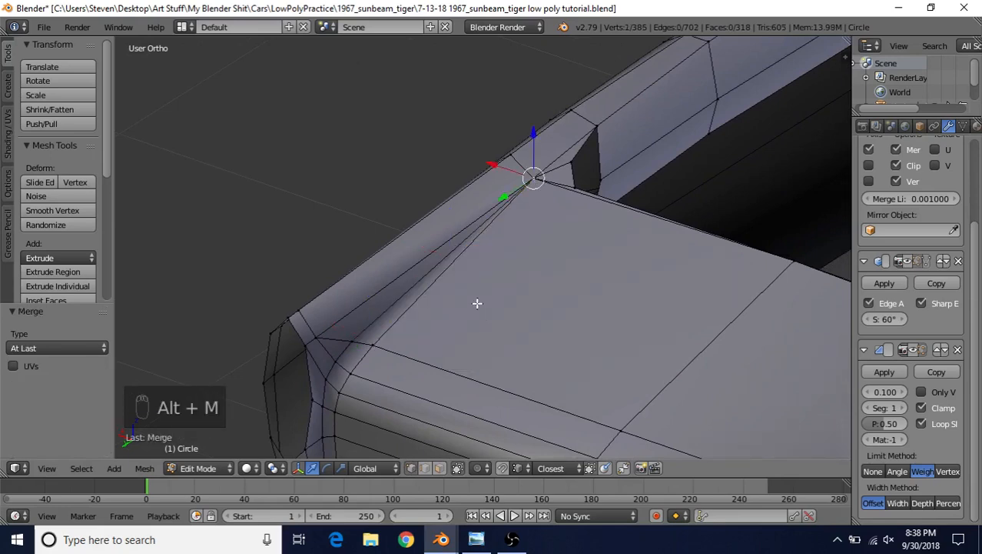
# - Inspect the shading around the bevelled rear corner in both Object Mode and Edit Mode
pyautogui.scroll(-2, 519, 221)
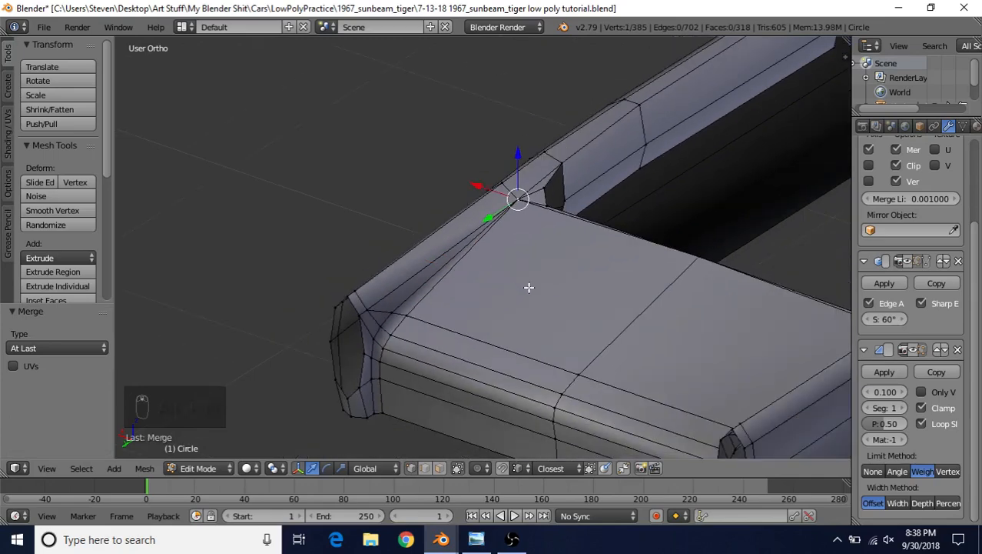
pyautogui.keyDown('shift'); pyautogui.moveTo(529, 288); pyautogui.dragTo(600, 180, button='middle'); pyautogui.keyUp('shift')
pyautogui.moveTo(550, 242); pyautogui.dragTo(536, 225, button='middle')
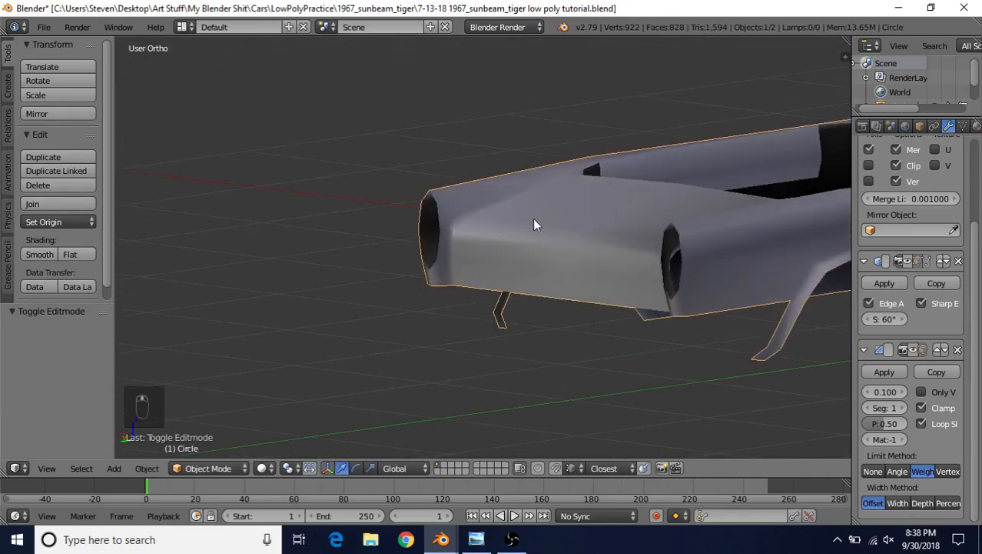
pyautogui.moveTo(474, 217)
pyautogui.mouseDown(button='middle')
pyautogui.moveTo(469, 249)
pyautogui.moveTo(450, 245)
pyautogui.moveTo(475, 233)
pyautogui.mouseUp(button='middle')
pyautogui.press('Tab')
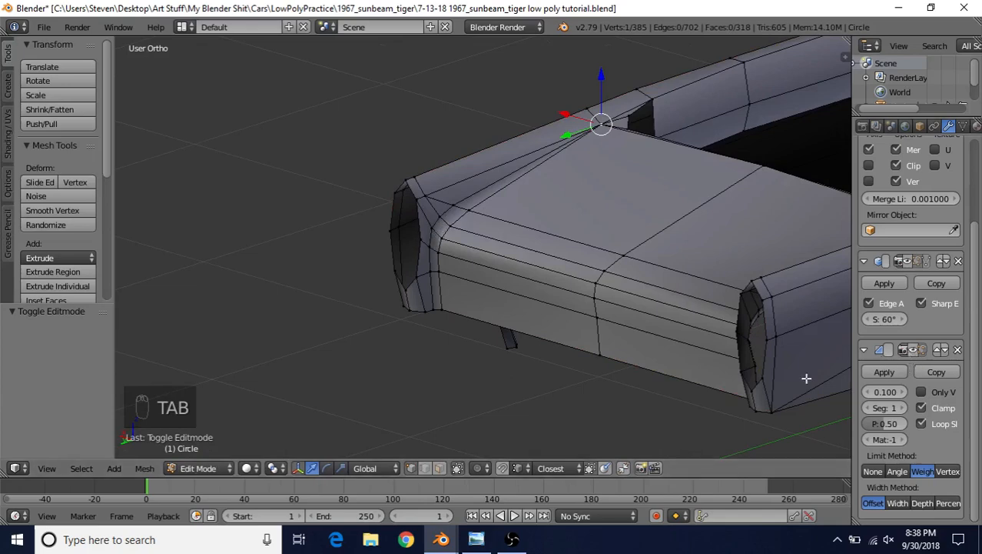
pyautogui.moveTo(401, 209)
pyautogui.mouseDown(button='middle')
pyautogui.moveTo(472, 237)
pyautogui.moveTo(483, 221)
pyautogui.moveTo(493, 226)
pyautogui.mouseUp(button='middle')
pyautogui.press('Tab')
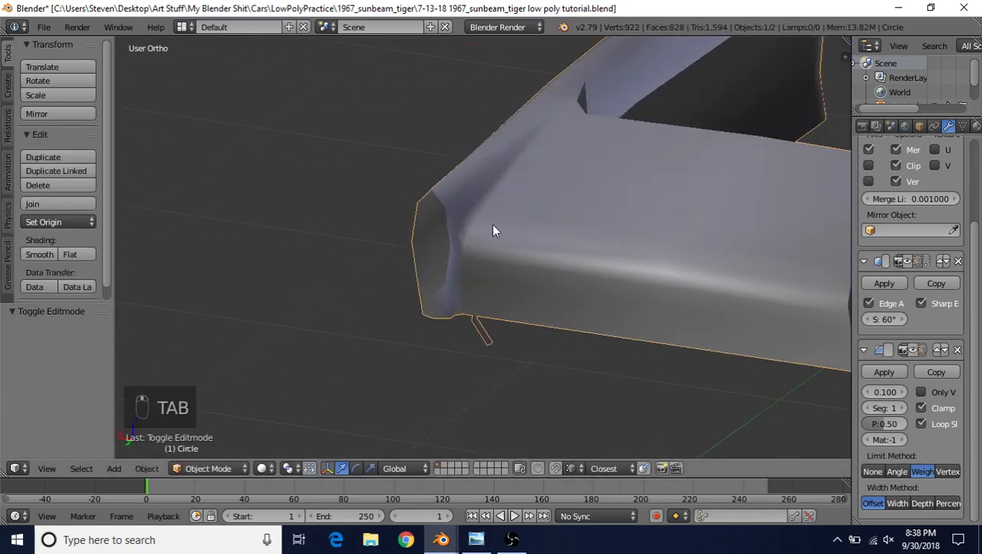
pyautogui.press('Tab')
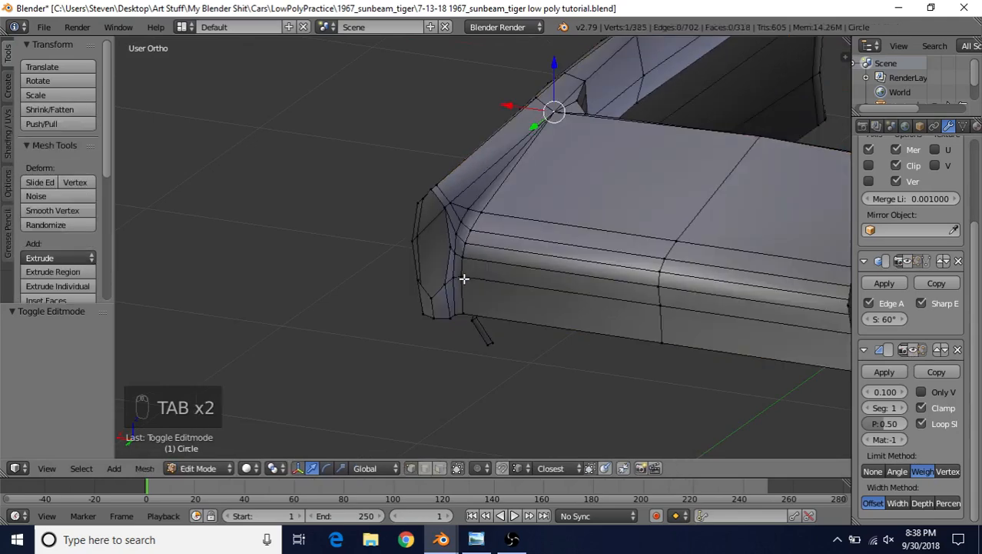
# - Select the bevelled strip of faces at the rear corner and shift it about -0.004 along X
pyautogui.moveTo(489, 234); pyautogui.dragTo(467, 325, button='middle')
pyautogui.rightClick(466, 256)
pyautogui.keyDown('ctrl'); pyautogui.rightClick(487, 313); pyautogui.keyUp('ctrl')
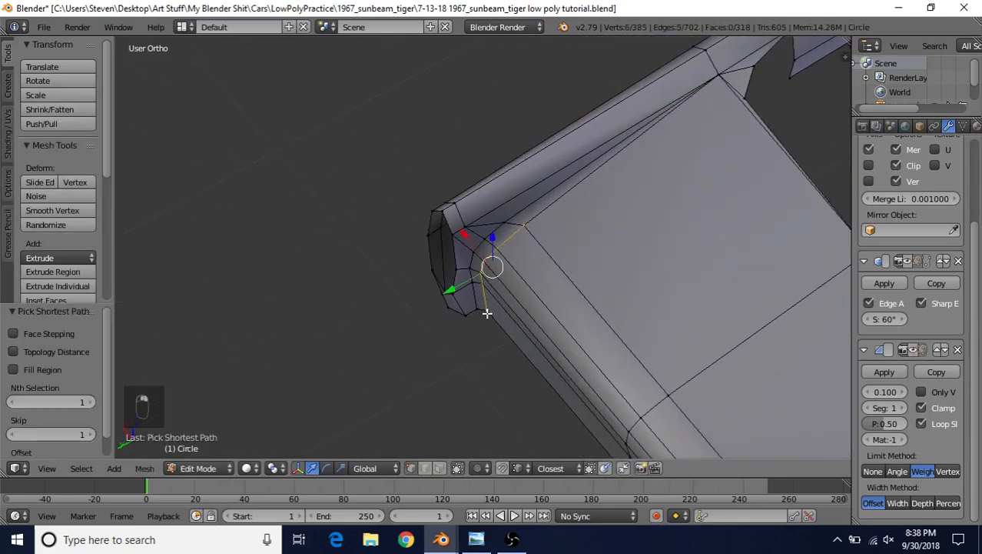
pyautogui.rightClick(523, 226)
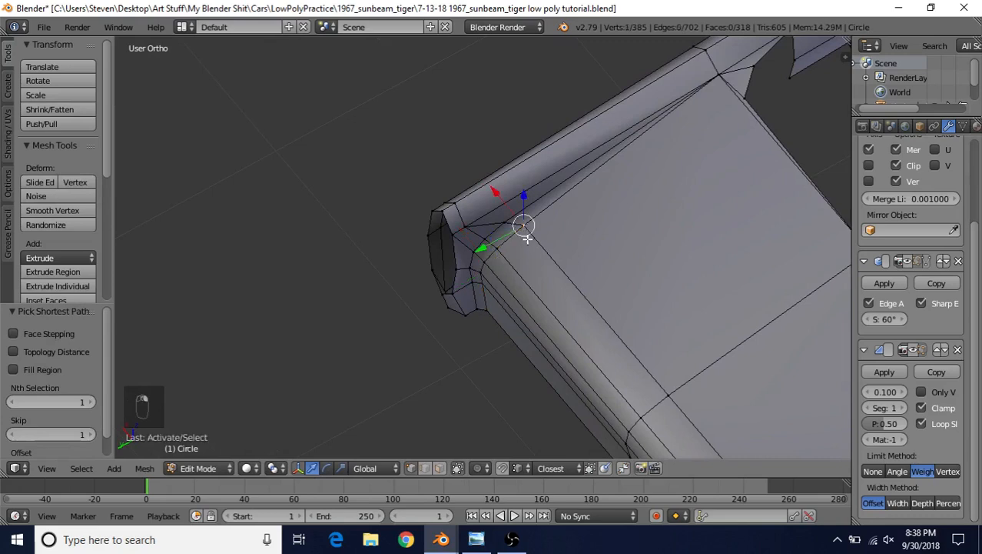
pyautogui.keyDown('ctrl'); pyautogui.rightClick(491, 313); pyautogui.keyUp('ctrl')
pyautogui.keyDown('ctrl'); pyautogui.rightClick(475, 309); pyautogui.keyUp('ctrl')
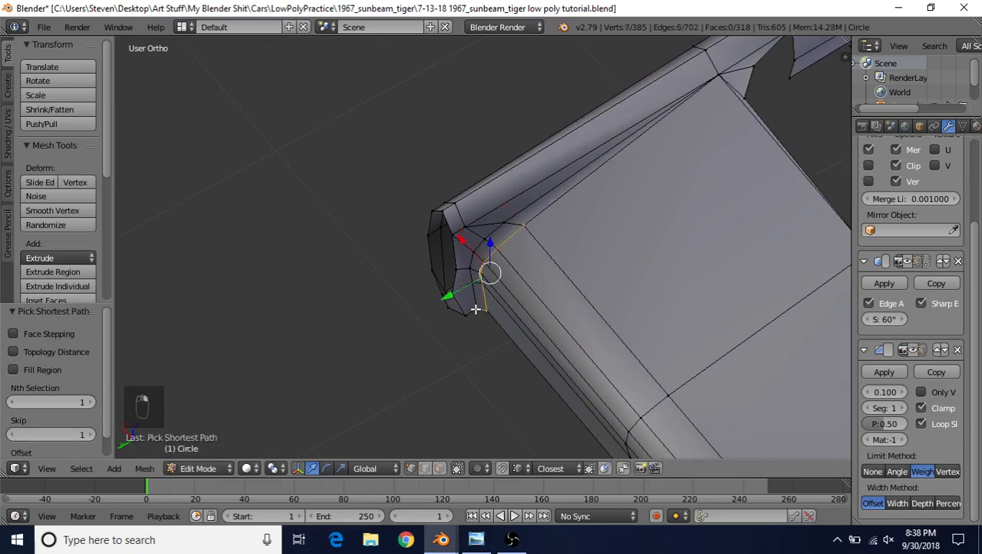
pyautogui.keyDown('ctrl'); pyautogui.rightClick(505, 236); pyautogui.keyUp('ctrl')
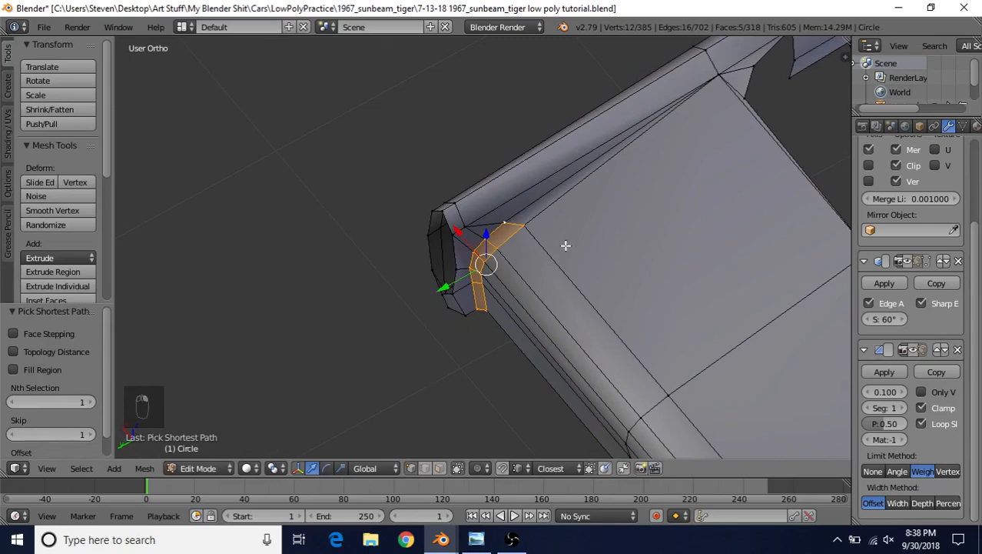
pyautogui.moveTo(565, 246); pyautogui.dragTo(640, 241, button='middle')
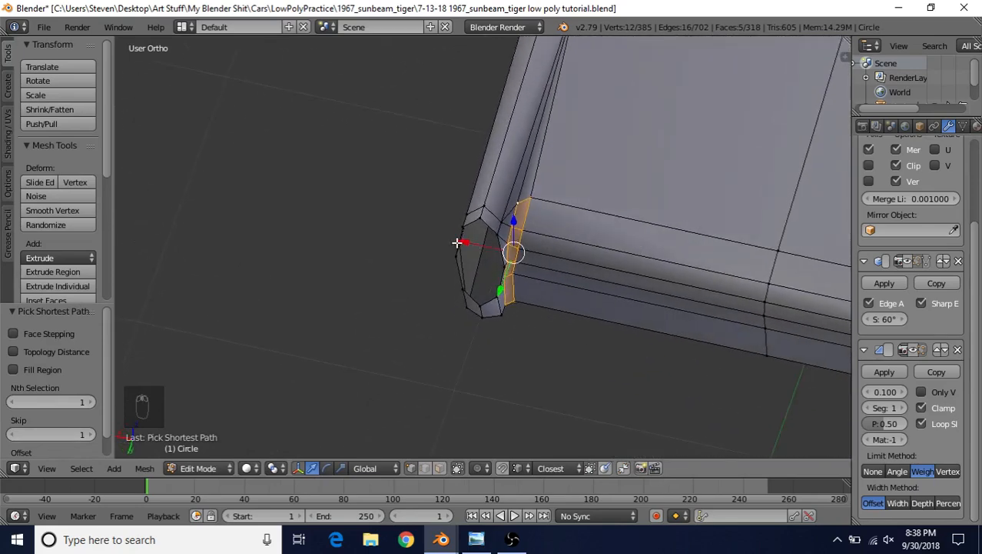
pyautogui.moveTo(464, 242); pyautogui.dragTo(469, 242)
# - Check the strip against the top blueprint, and move its trunk-side edge path about -0.008 along X
pyautogui.press('KP_7')
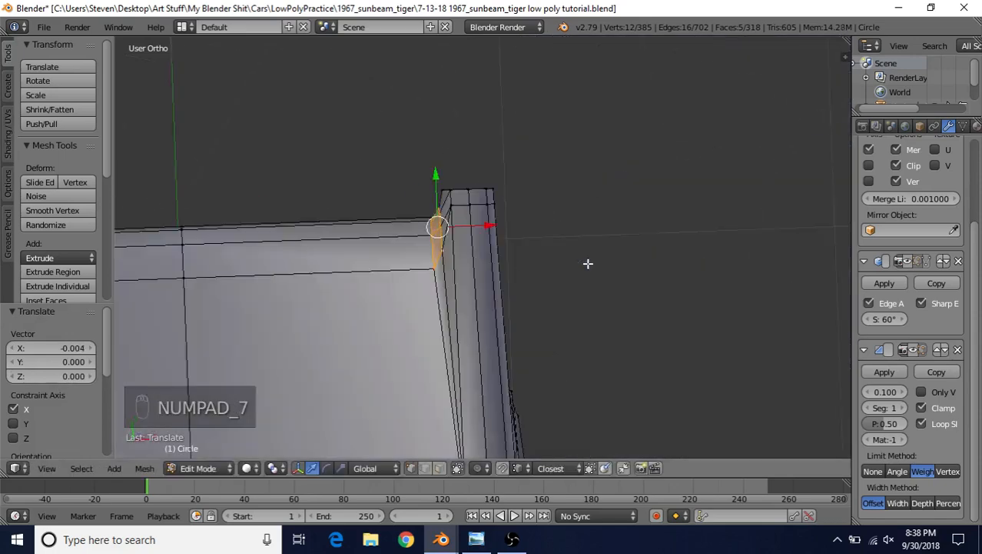
pyautogui.scroll(2, 461, 284)
pyautogui.press('z')
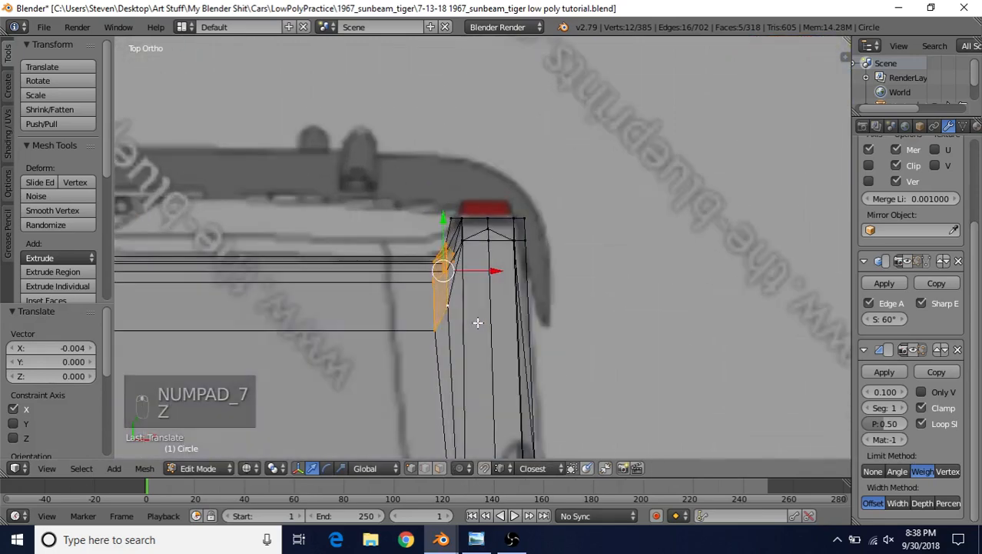
pyautogui.scroll(3, 531, 207)
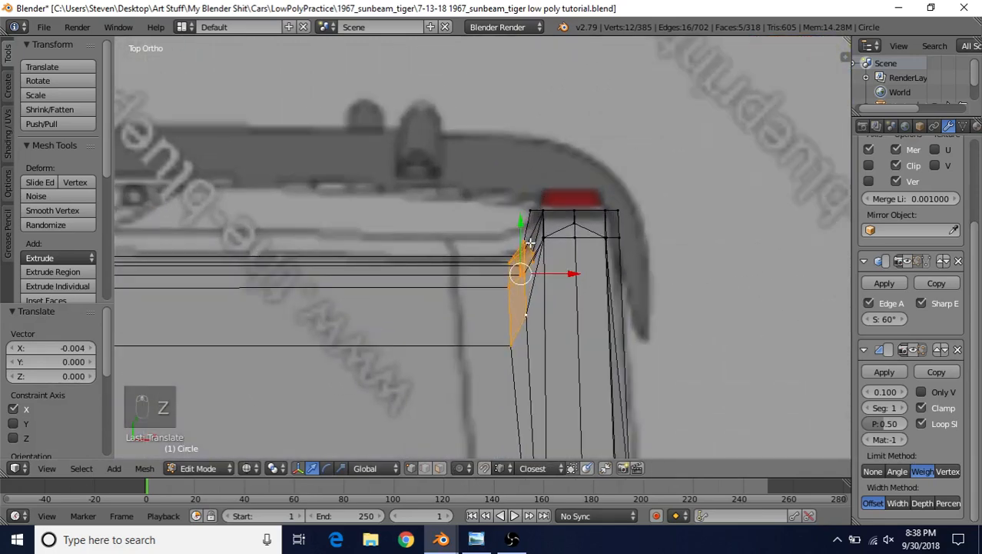
pyautogui.moveTo(456, 259)
pyautogui.mouseDown(button='middle')
pyautogui.moveTo(470, 252)
pyautogui.moveTo(505, 264)
pyautogui.moveTo(694, 190)
pyautogui.moveTo(765, 149)
pyautogui.moveTo(589, 296)
pyautogui.moveTo(464, 260)
pyautogui.moveTo(404, 255)
pyautogui.mouseUp(button='middle')
pyautogui.press('z')
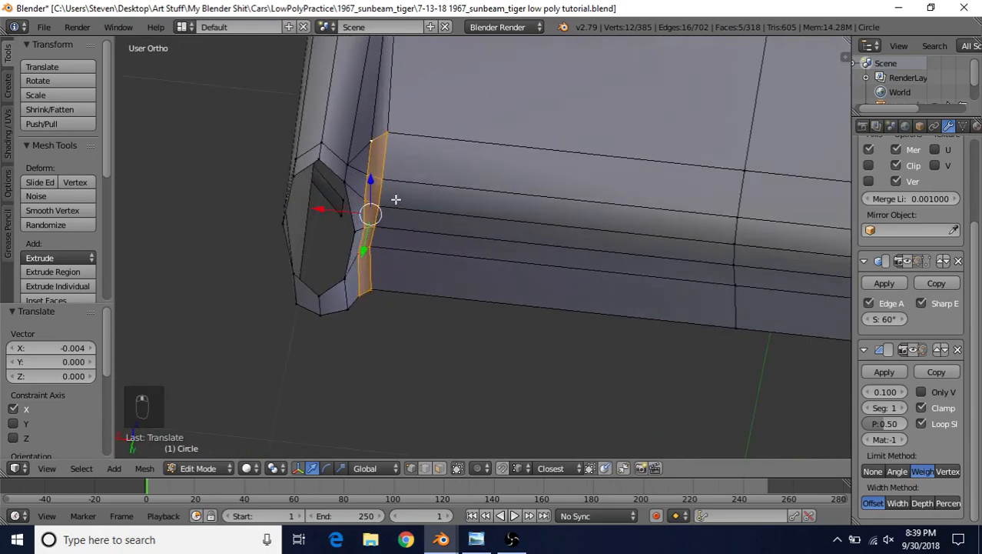
pyautogui.rightClick(386, 139)
pyautogui.keyDown('ctrl'); pyautogui.rightClick(380, 289); pyautogui.keyUp('ctrl')
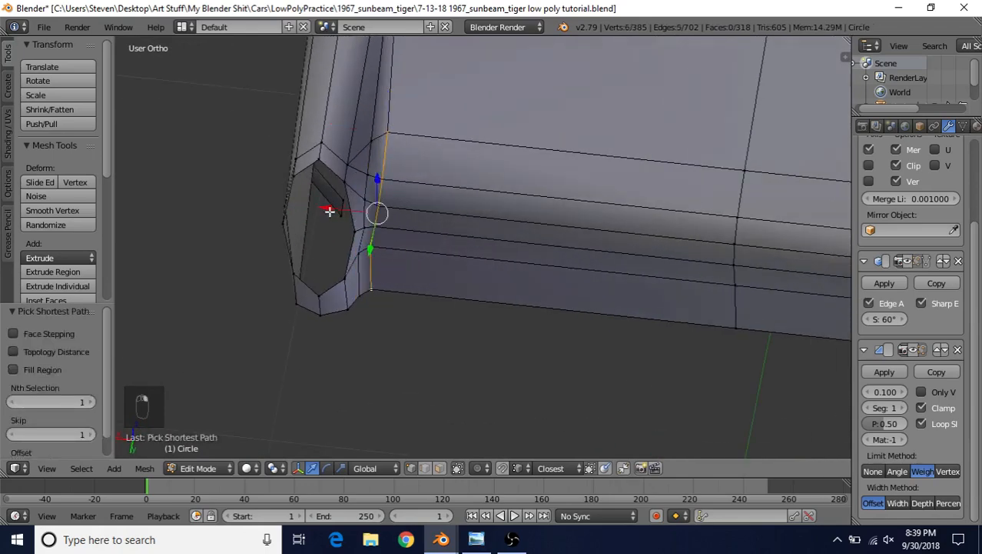
pyautogui.press('g')
pyautogui.press('x')
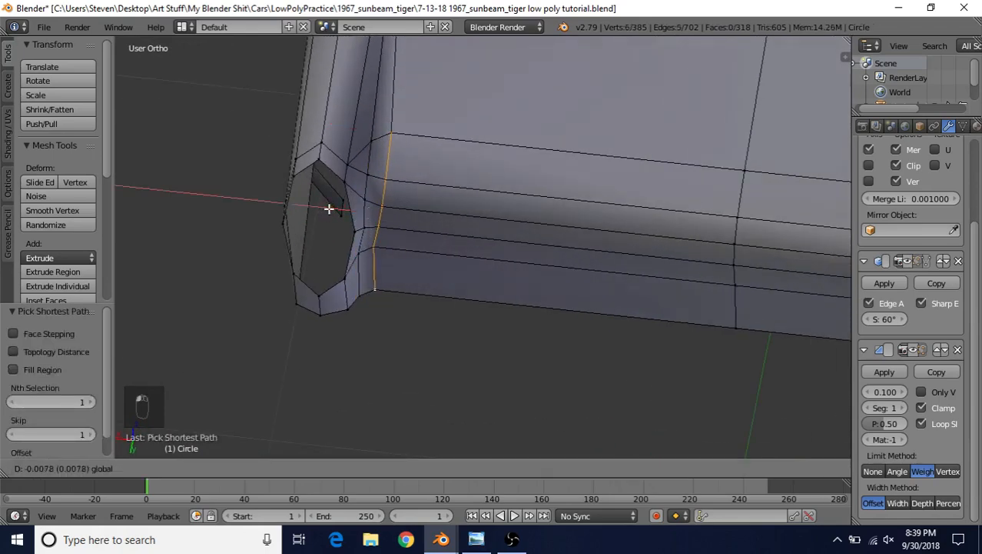
pyautogui.click(329, 220)
pyautogui.keyDown('shift'); pyautogui.moveTo(453, 228); pyautogui.dragTo(471, 288, button='middle'); pyautogui.keyUp('shift')
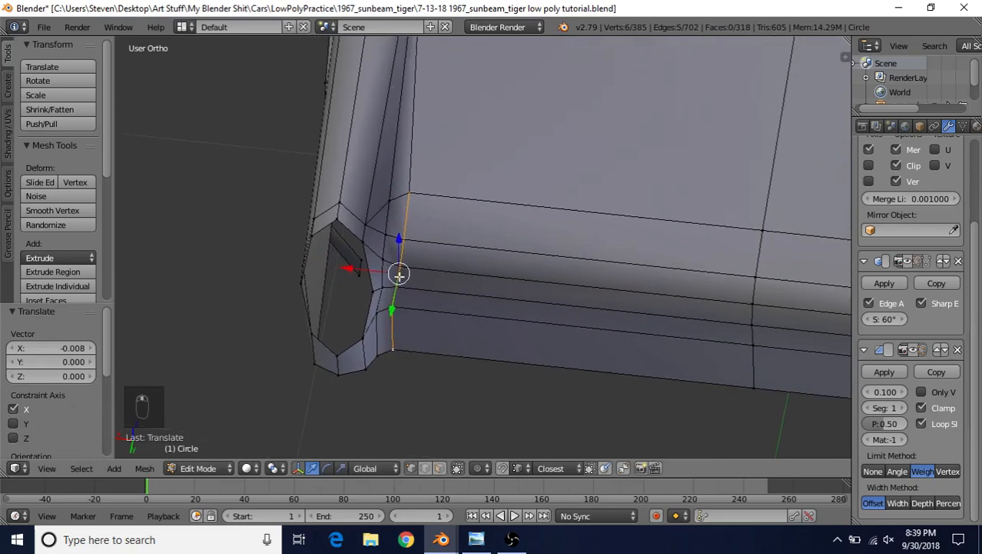
# - Flatten the strip's trunk-side edge path along X with a scale of 0 and move it about 0.006 along X
pyautogui.press('s')
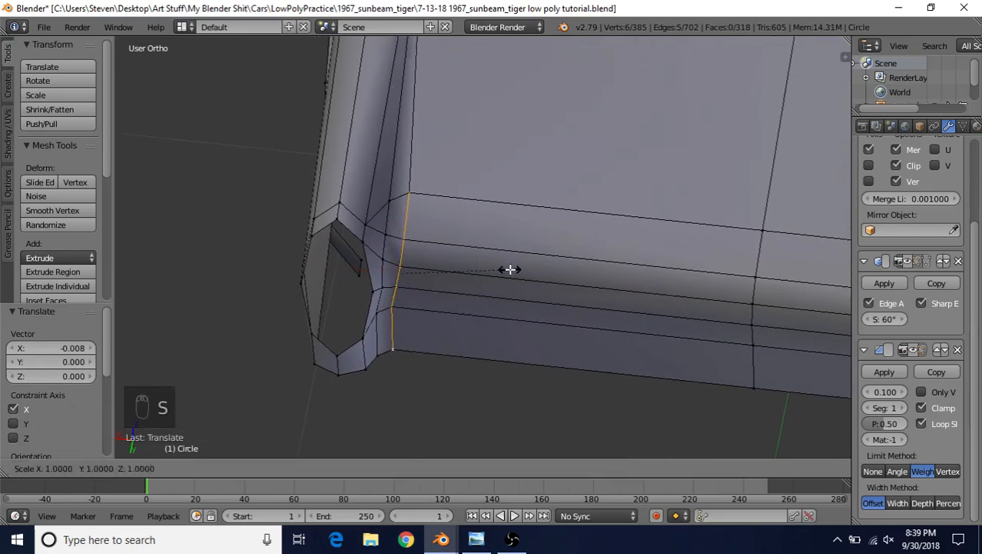
pyautogui.press('x')
pyautogui.press('0')
pyautogui.press('Return')
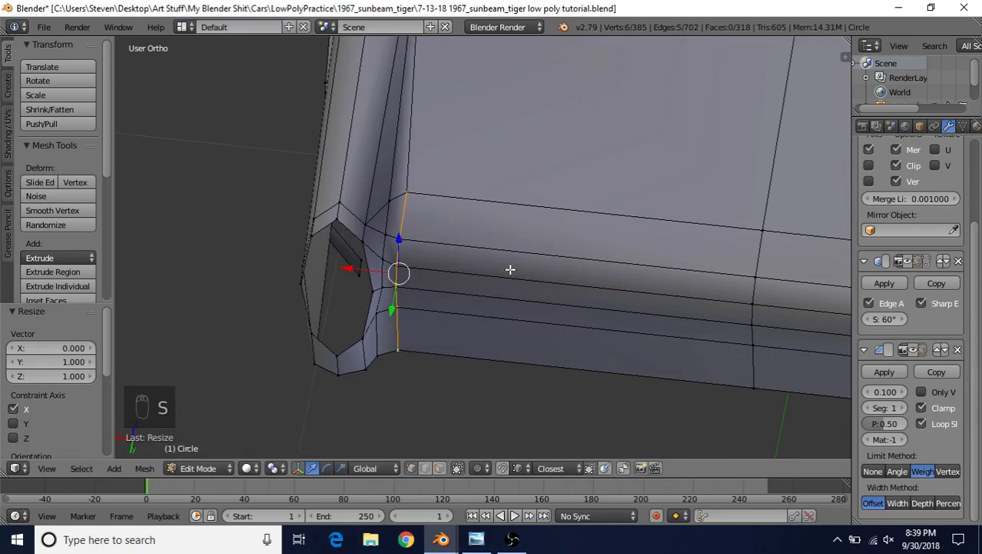
pyautogui.press('g')
pyautogui.press('x')
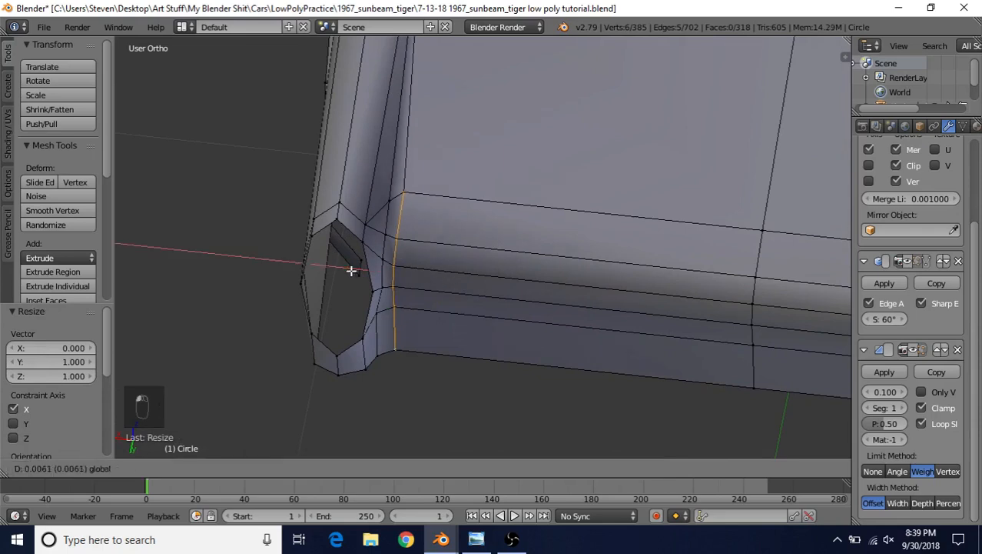
pyautogui.click(350, 270)
# - Flatten the strip's outer edge path along X with a scale of 0 and move it about 0.005 along X
pyautogui.rightClick(391, 203)
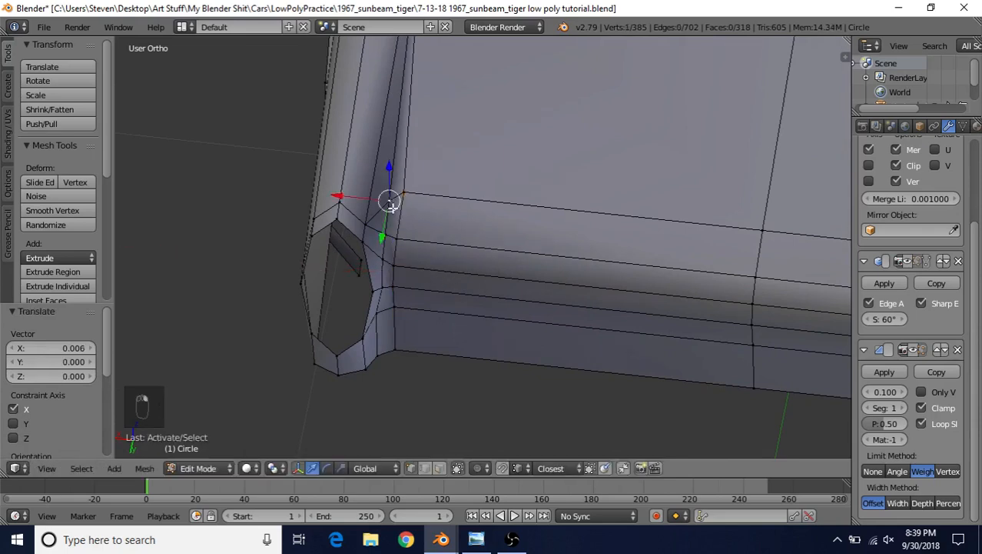
pyautogui.keyDown('ctrl'); pyautogui.rightClick(374, 365); pyautogui.keyUp('ctrl')
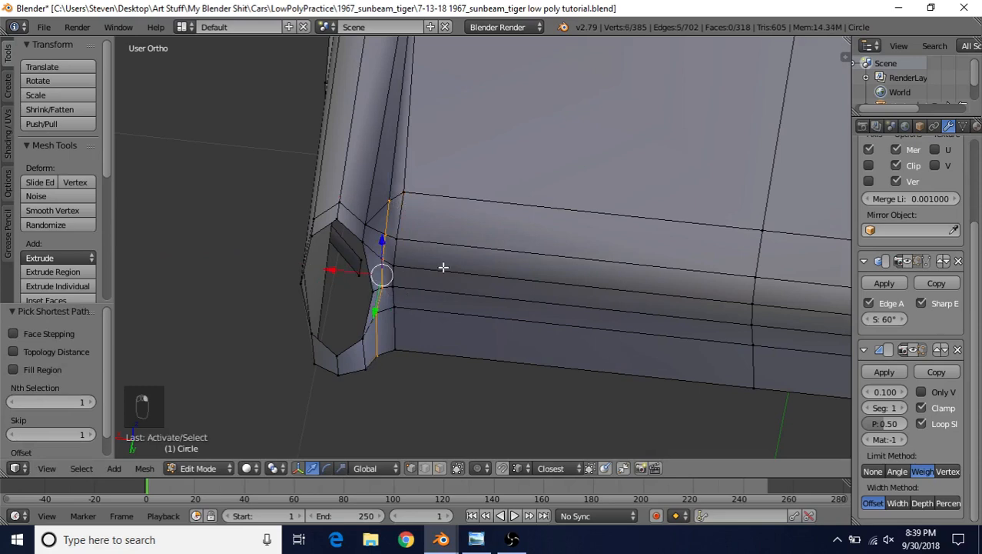
pyautogui.press('s')
pyautogui.press('x')
pyautogui.press('0')
pyautogui.press('Return')
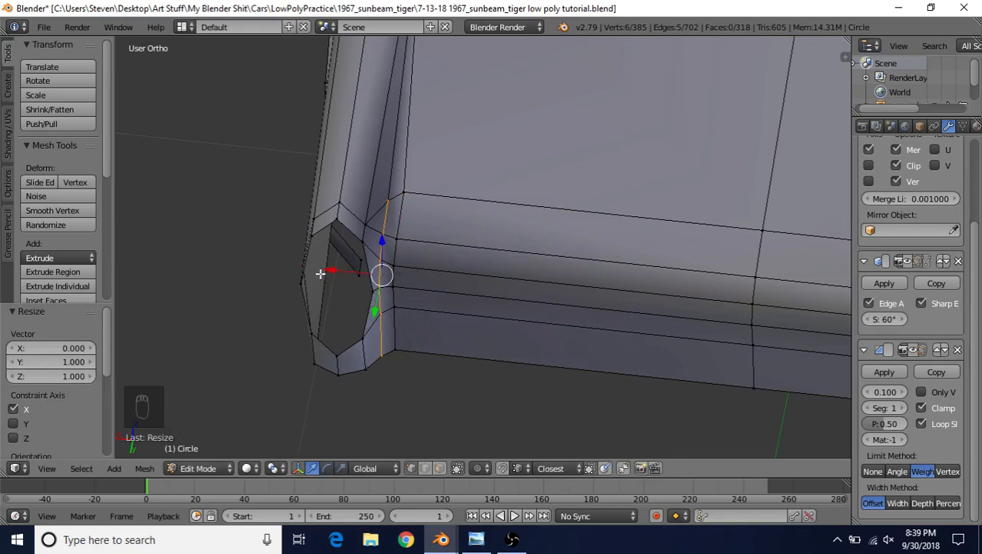
pyautogui.press('g')
pyautogui.press('x')
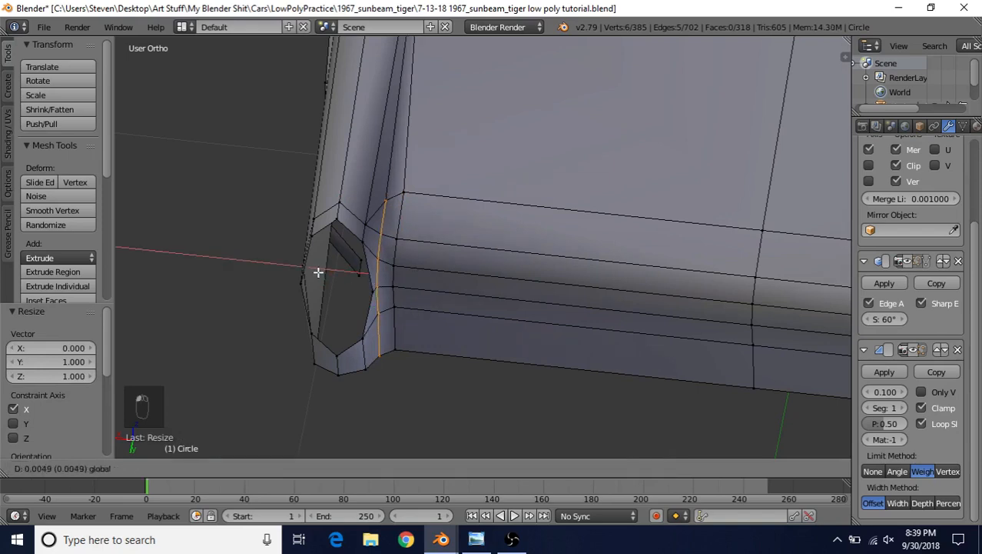
pyautogui.click(317, 271)
pyautogui.scroll(-2, 401, 349)
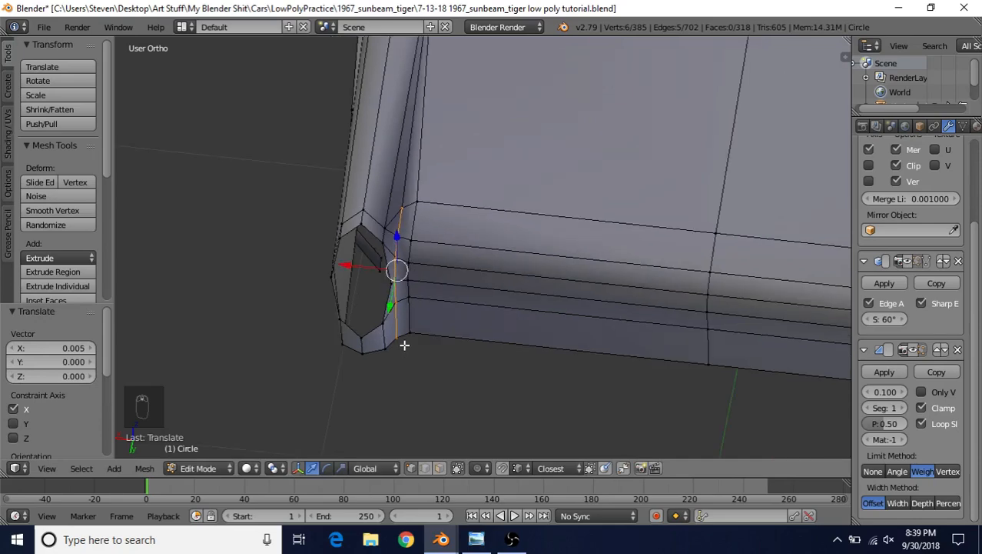
# - Nudge the outer path's top vertex about 0.006 along X and the short edge across the strip below it about 0.001
pyautogui.press('a')
pyautogui.scroll(-2, 459, 276)
pyautogui.moveTo(460, 276)
pyautogui.mouseDown(button='middle')
pyautogui.moveTo(468, 226)
pyautogui.moveTo(449, 265)
pyautogui.moveTo(419, 225)
pyautogui.moveTo(436, 265)
pyautogui.moveTo(463, 287)
pyautogui.mouseUp(button='middle')
pyautogui.press('Tab')
pyautogui.press('Tab')
pyautogui.scroll(3, 462, 288)
pyautogui.moveTo(542, 247); pyautogui.dragTo(474, 272, button='middle')
pyautogui.rightClick(459, 277)
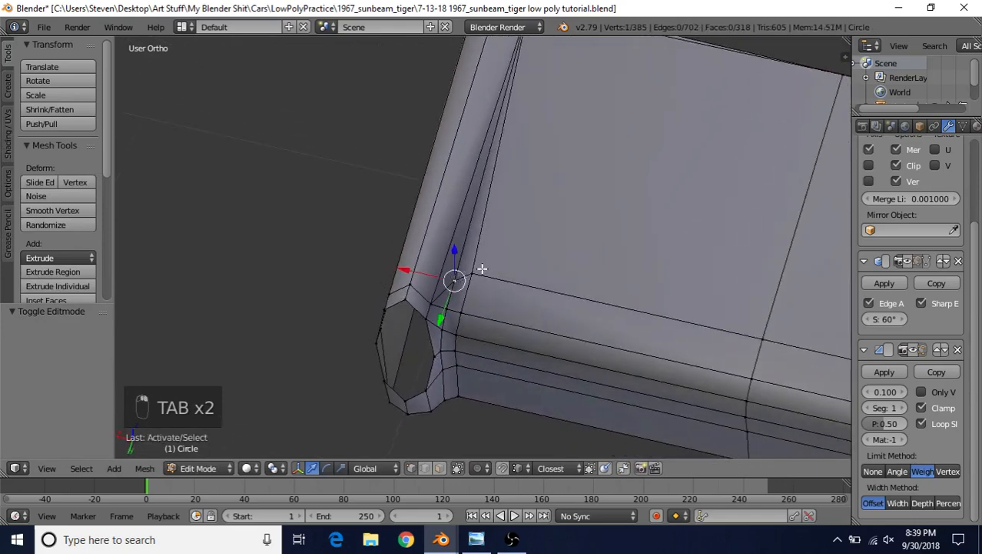
pyautogui.moveTo(412, 264); pyautogui.dragTo(414, 263)
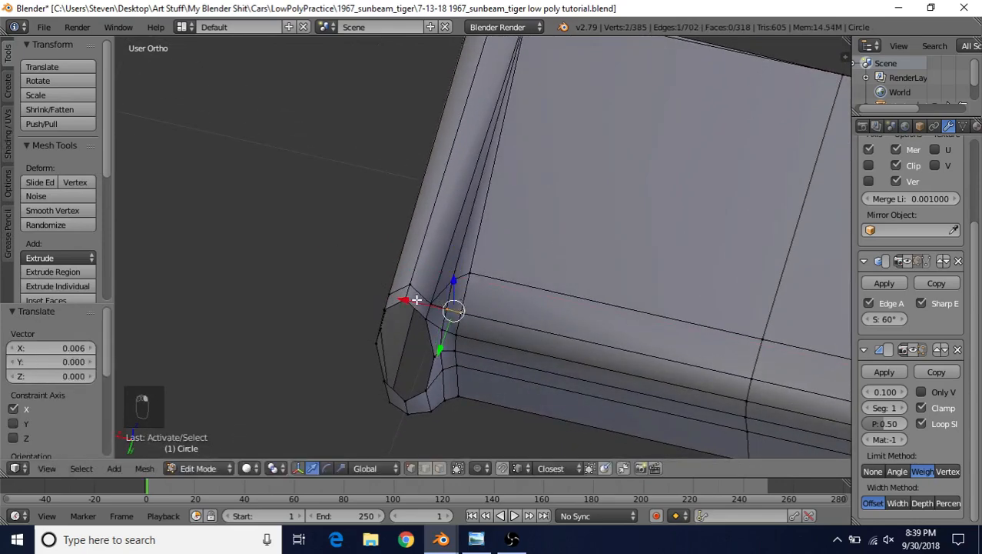
pyautogui.moveTo(416, 299); pyautogui.dragTo(416, 299)
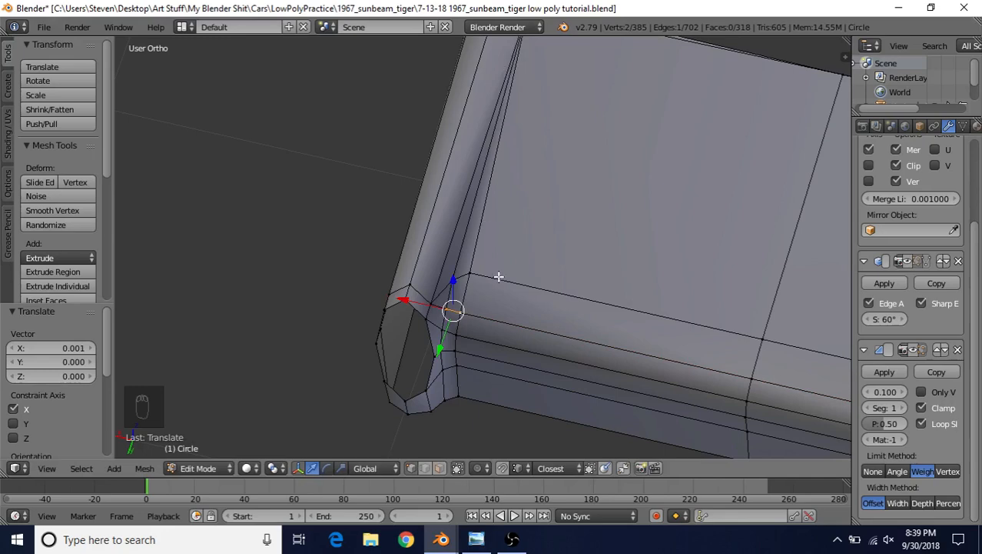
# - Inspect the straightened rear corner's shape and shading in both Object Mode and Edit Mode
pyautogui.press('a')
pyautogui.moveTo(512, 318); pyautogui.dragTo(513, 246, button='middle')
pyautogui.scroll(-2, 468, 295)
pyautogui.press('a')
pyautogui.press('a')
pyautogui.moveTo(507, 286); pyautogui.dragTo(511, 276, button='middle')
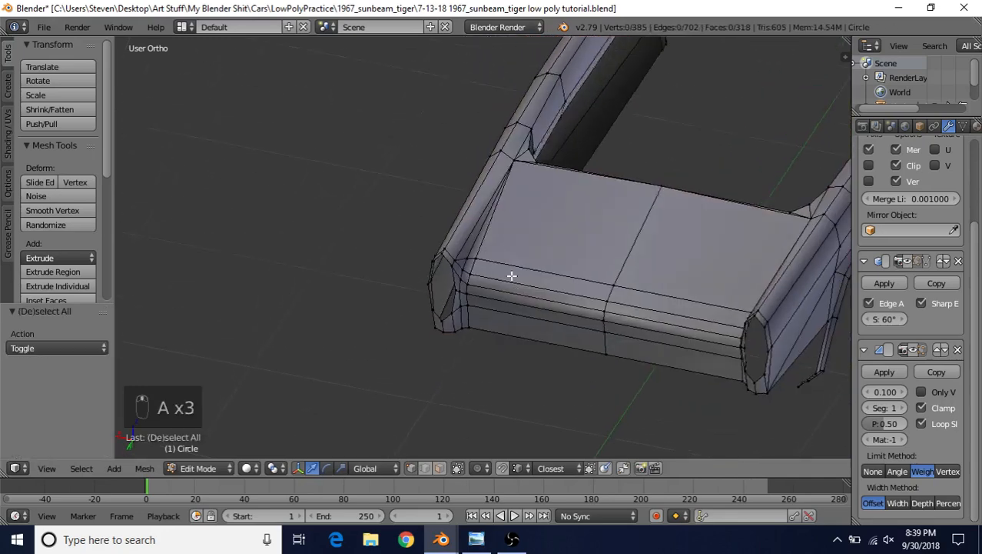
pyautogui.press('Tab')
pyautogui.press('Tab')
# - Extrude the bottom edge path of the rear panel, from the outer corner to the centreline, about 0.117 along Y
pyautogui.moveTo(446, 343); pyautogui.dragTo(501, 325, button='middle')
pyautogui.scroll(2, 484, 323)
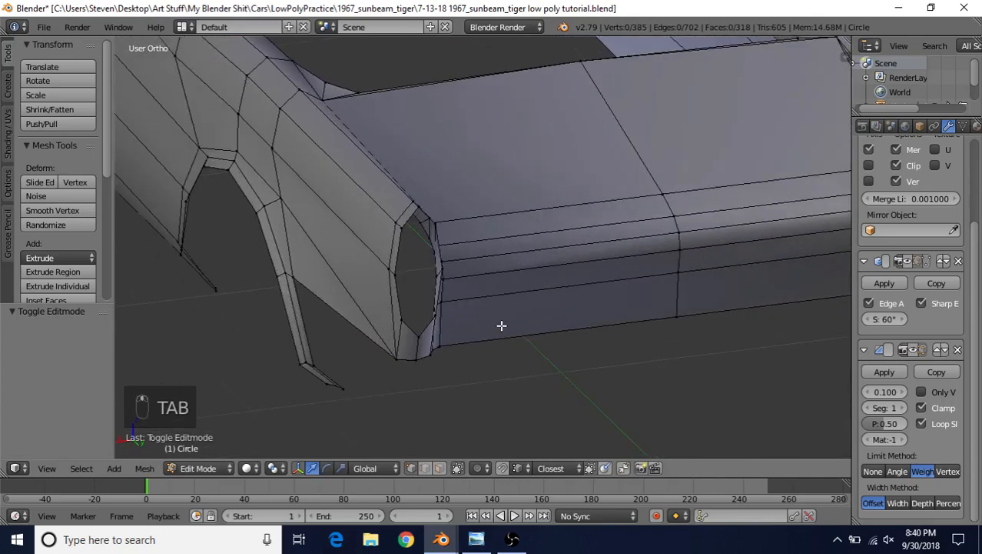
pyautogui.rightClick(404, 357)
pyautogui.keyDown('ctrl'); pyautogui.rightClick(670, 309); pyautogui.keyUp('ctrl')
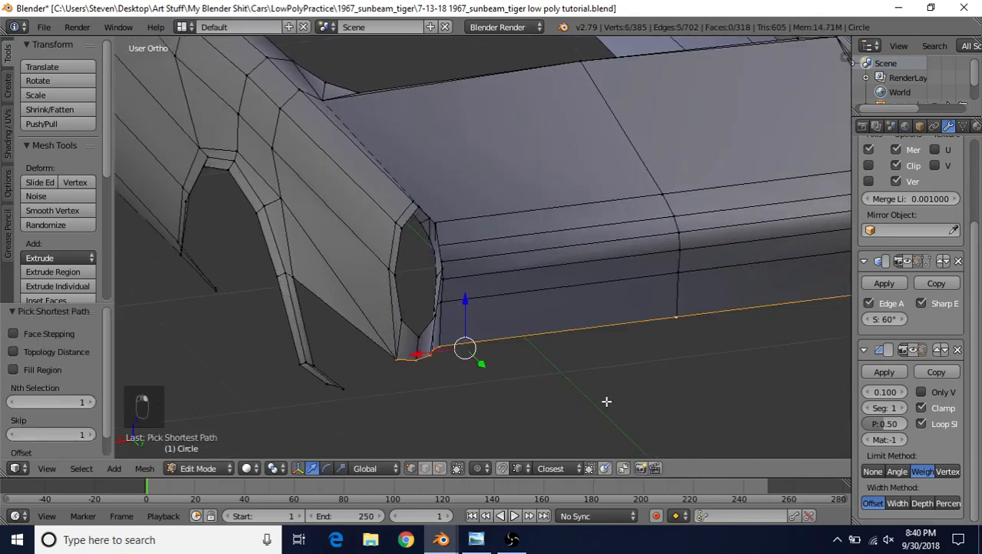
pyautogui.scroll(-2, 606, 401)
pyautogui.moveTo(606, 401); pyautogui.dragTo(473, 326, button='middle')
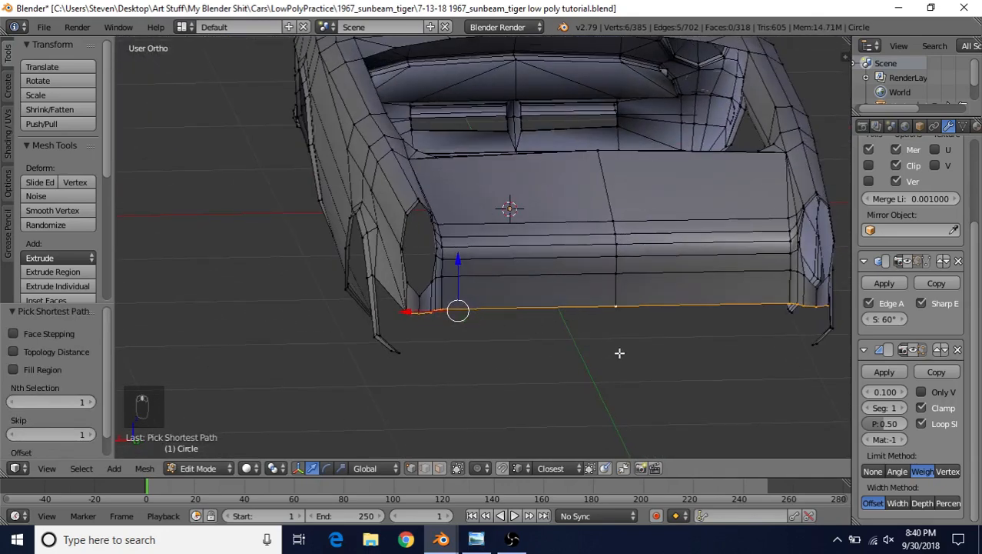
pyautogui.moveTo(619, 352); pyautogui.dragTo(550, 336, button='middle')
pyautogui.press('e')
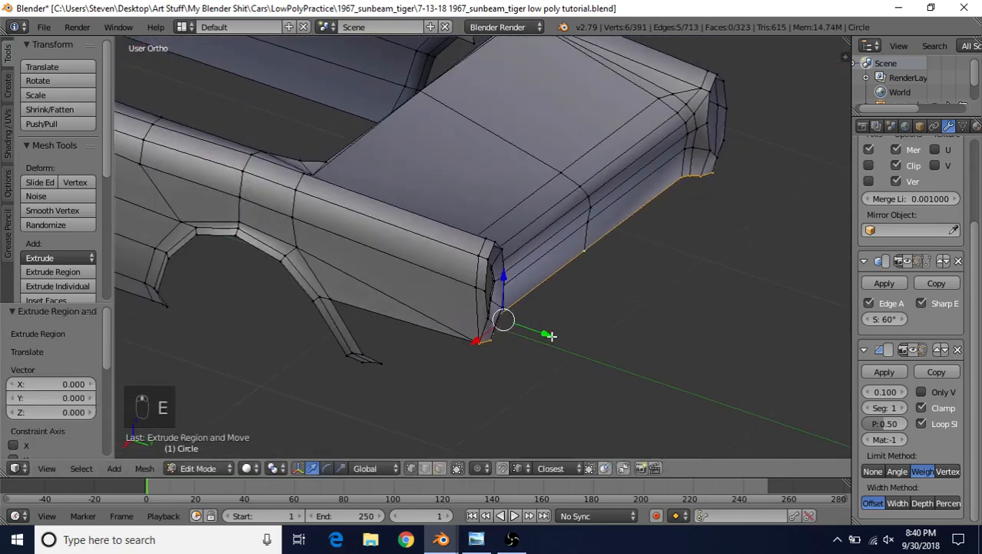
pyautogui.moveTo(551, 336); pyautogui.dragTo(572, 342)
# - Flatten the extruded bottom edge along Y with a scale of 0
pyautogui.press('s')
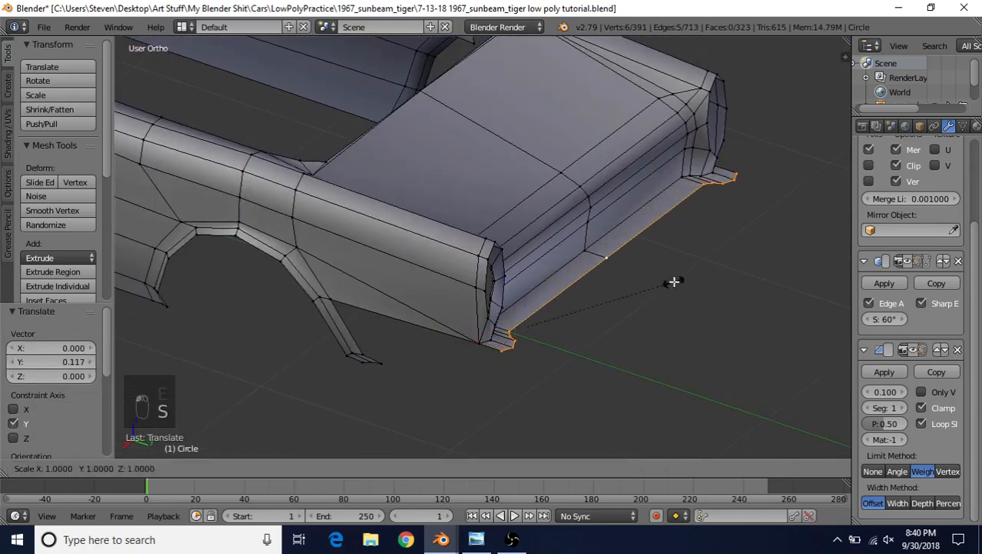
pyautogui.press('y')
pyautogui.press('0')
pyautogui.press('Return')
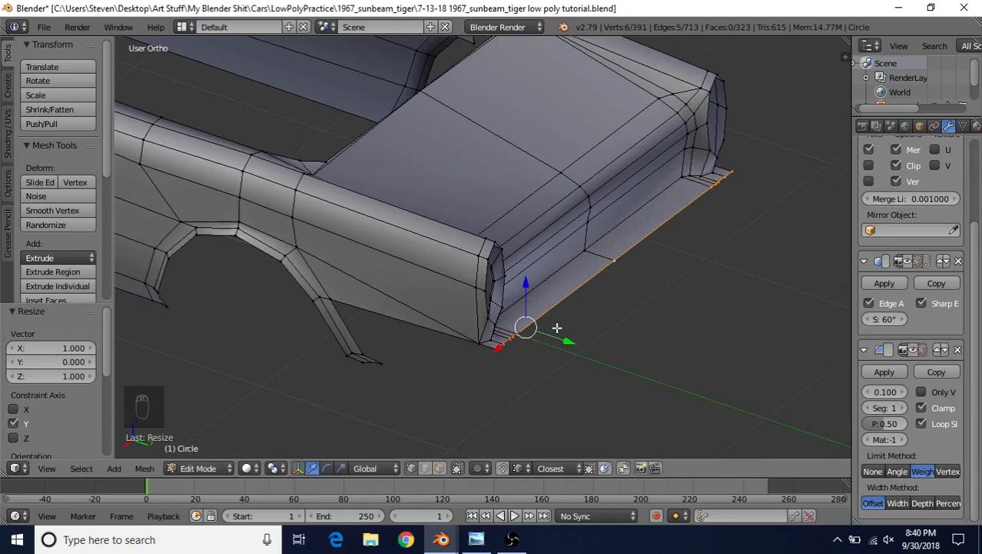
# - Align the extruded edge with the top-view blueprint by moving it about 0.002 along Y
pyautogui.press('KP_7')
pyautogui.press('z')
pyautogui.scroll(2, 557, 366)
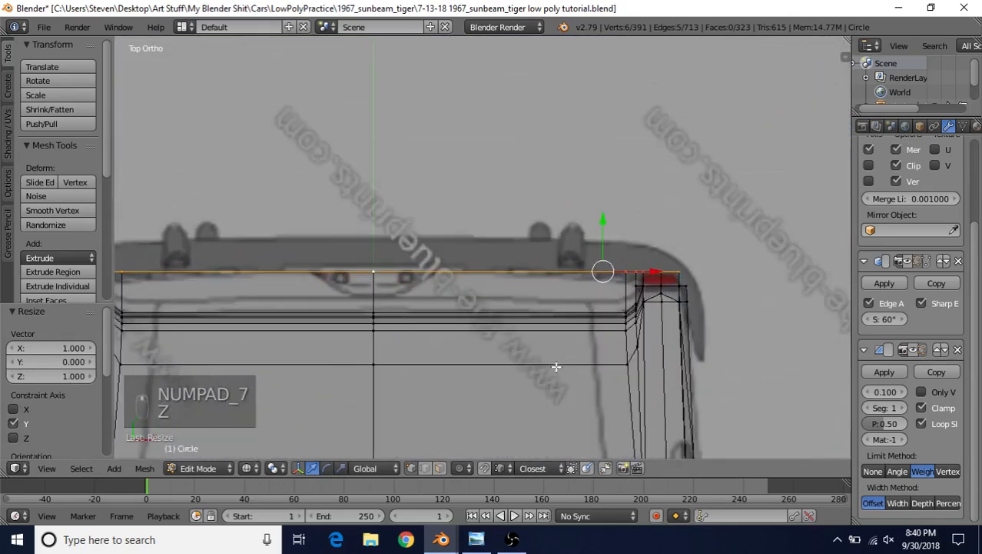
pyautogui.scroll(1, 556, 367)
pyautogui.keyDown('shift'); pyautogui.moveTo(488, 294); pyautogui.dragTo(563, 279, button='middle'); pyautogui.keyUp('shift')
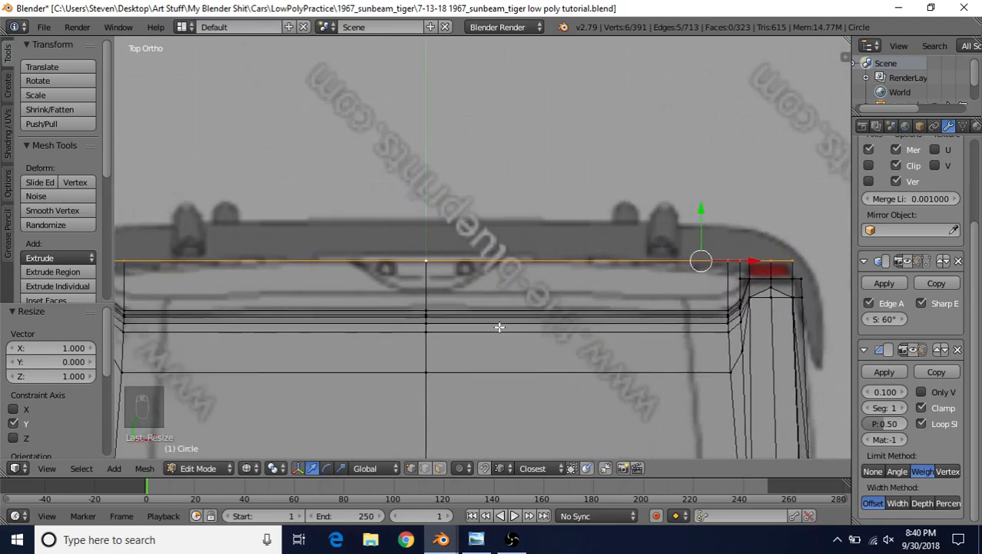
pyautogui.moveTo(703, 208); pyautogui.dragTo(704, 208)
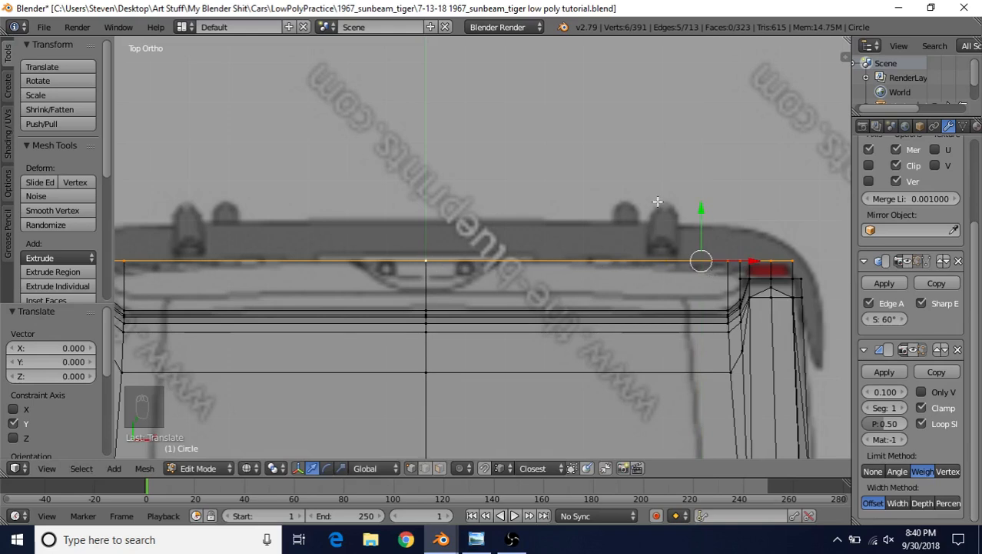
pyautogui.moveTo(701, 212); pyautogui.dragTo(703, 213)
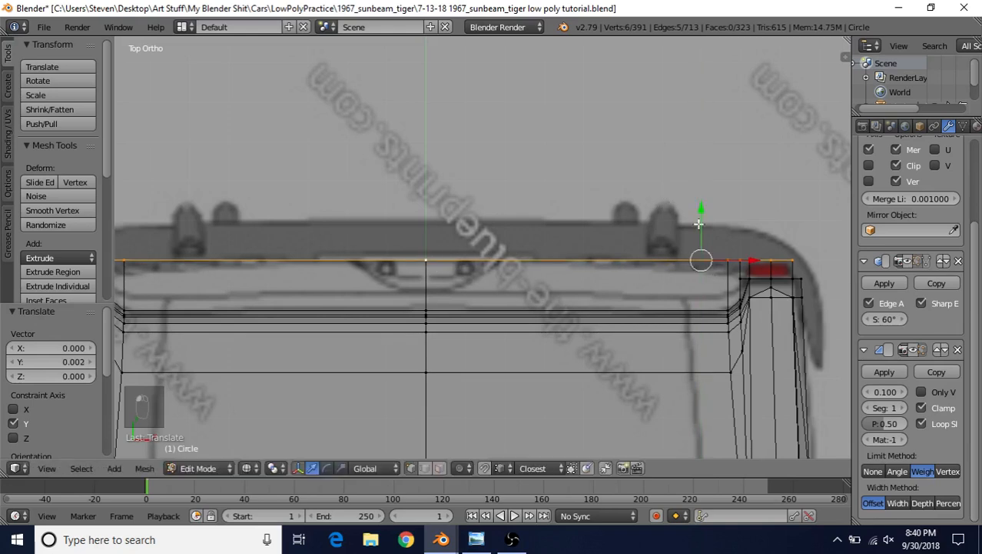
# - Leave out the centreline vertex and move the corner vertices of the extruded bottom edge about -0.011 along Y
pyautogui.scroll(-2, 484, 256)
pyautogui.moveTo(503, 247); pyautogui.dragTo(555, 254, button='middle')
pyautogui.press('KP_7')
pyautogui.scroll(2, 555, 255)
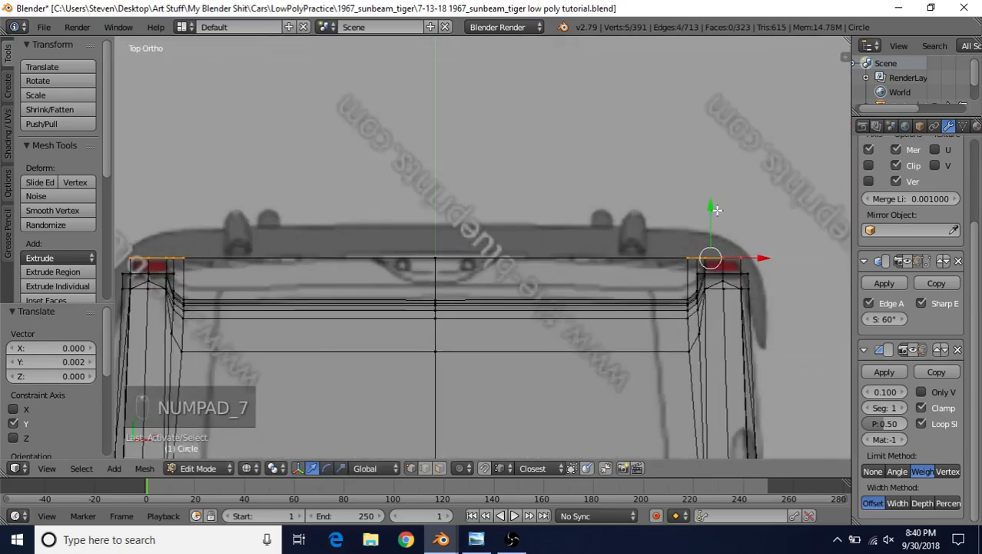
pyautogui.moveTo(714, 205); pyautogui.dragTo(713, 209)
pyautogui.moveTo(714, 209); pyautogui.dragTo(599, 206, button='middle')
pyautogui.press('z')
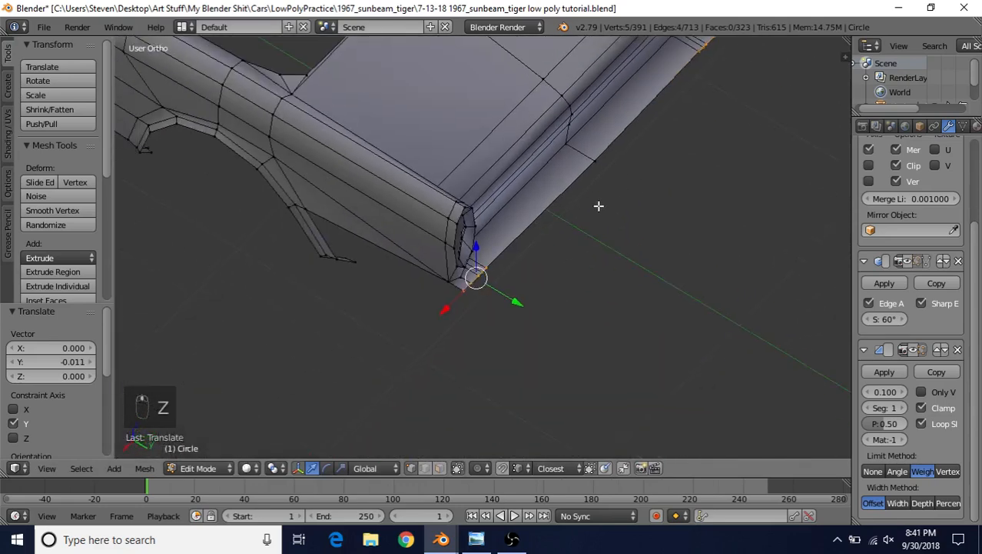
# - Merge the outermost vertex of the extruded edge into the adjacent body corner vertex using At Last
pyautogui.scroll(5, 529, 285)
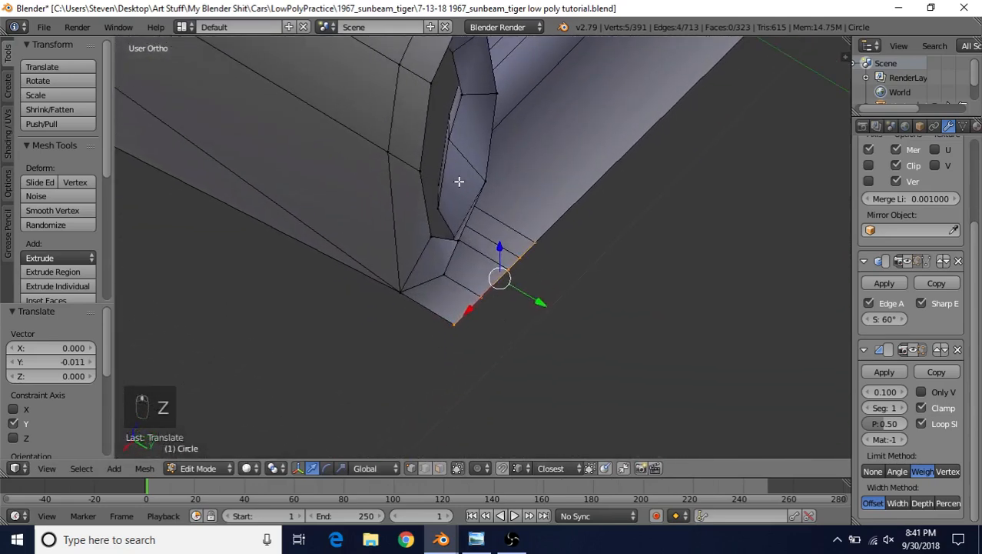
pyautogui.rightClick(453, 324)
pyautogui.moveTo(507, 314); pyautogui.dragTo(446, 285, button='middle')
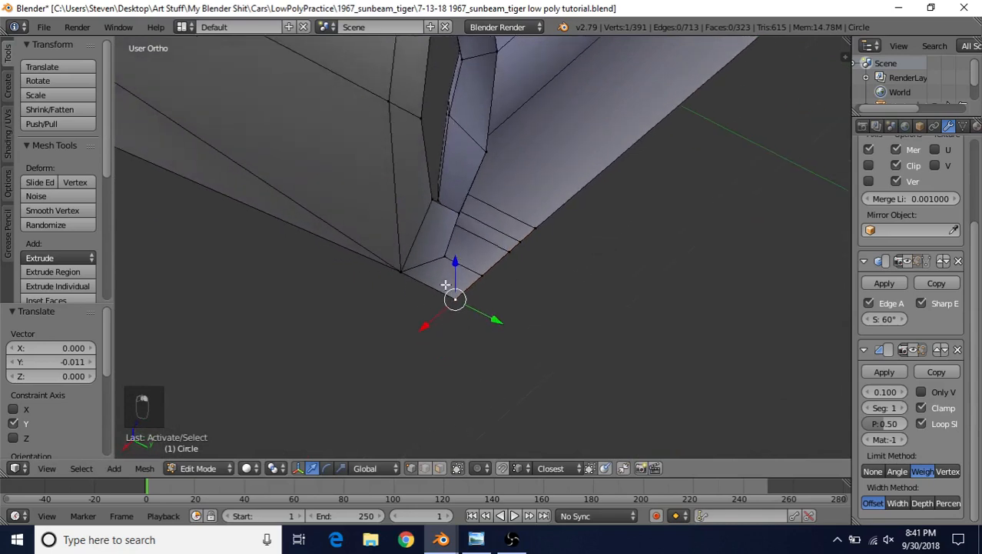
pyautogui.keyDown('shift'); pyautogui.rightClick(388, 267); pyautogui.keyUp('shift')
pyautogui.hotkey('alt', 'm')
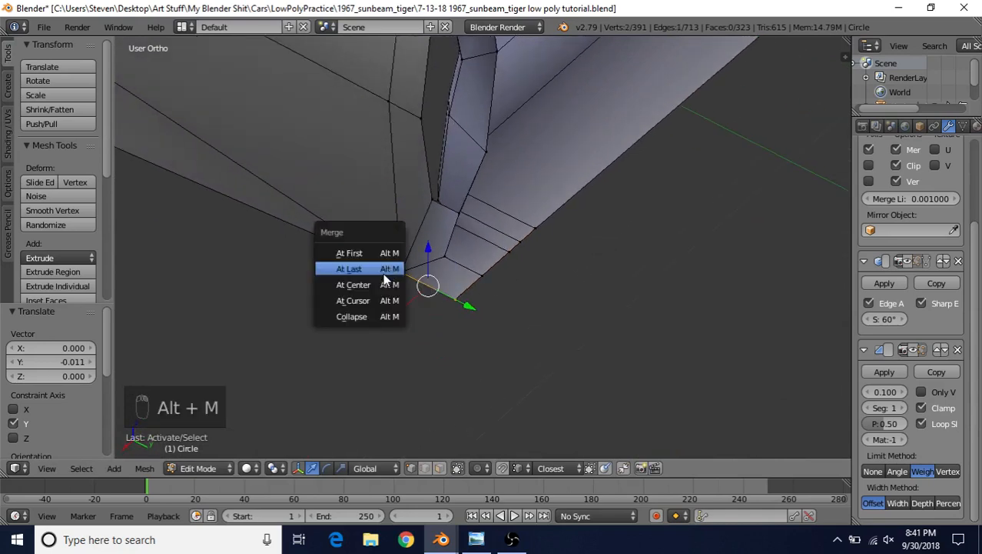
pyautogui.click(387, 268)
# - Switch to the back-view reference photo in Windows Photo Viewer to examine the lower rear corner above the bumper, and return to Blender
pyautogui.click(476, 539)
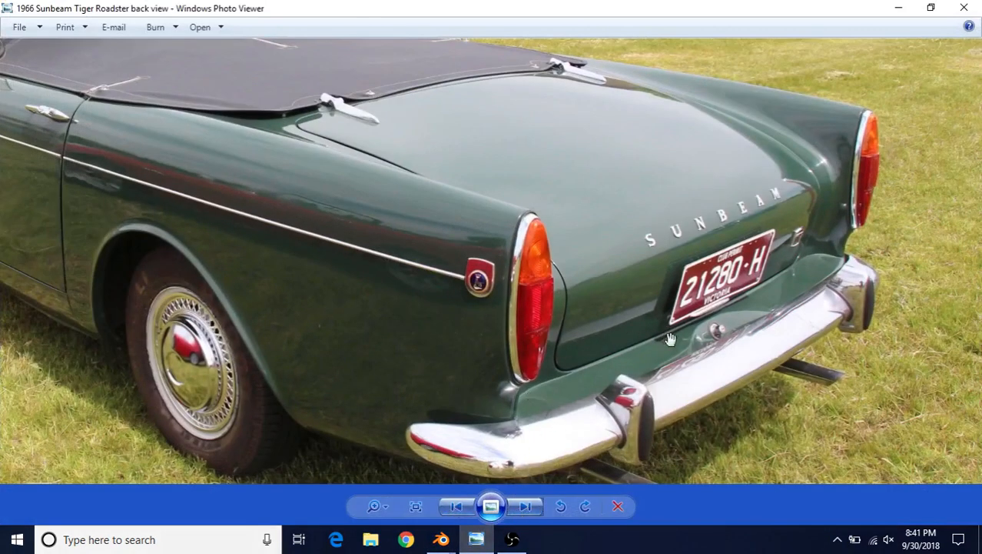
pyautogui.scroll(5, 838, 265)
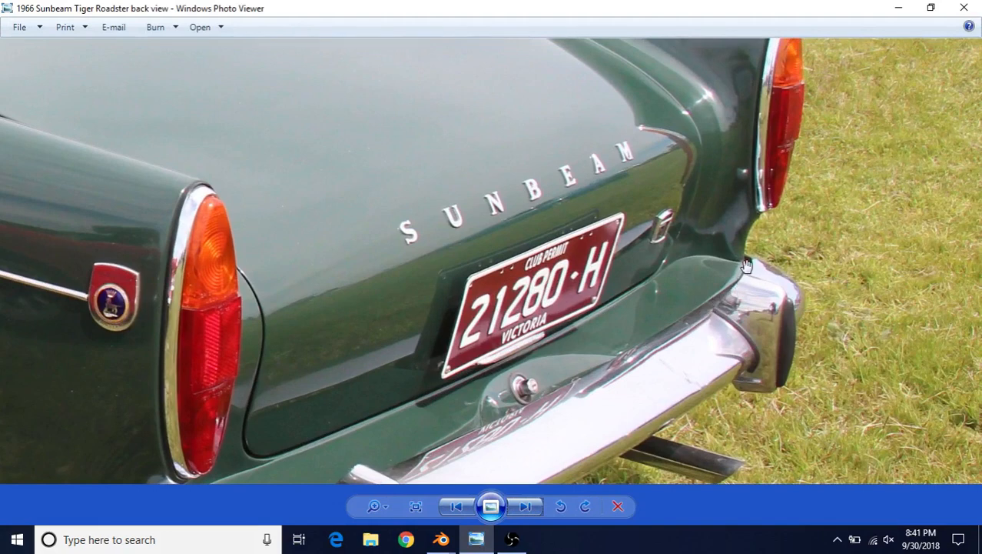
pyautogui.scroll(-2, 746, 265)
pyautogui.moveTo(442, 539)
pyautogui.click(487, 487)
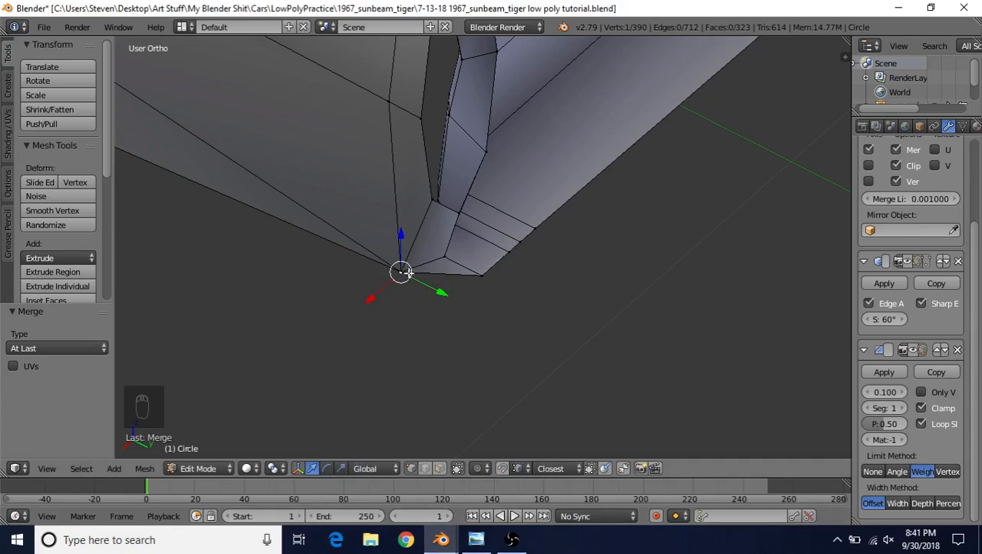
pyautogui.click(476, 539)
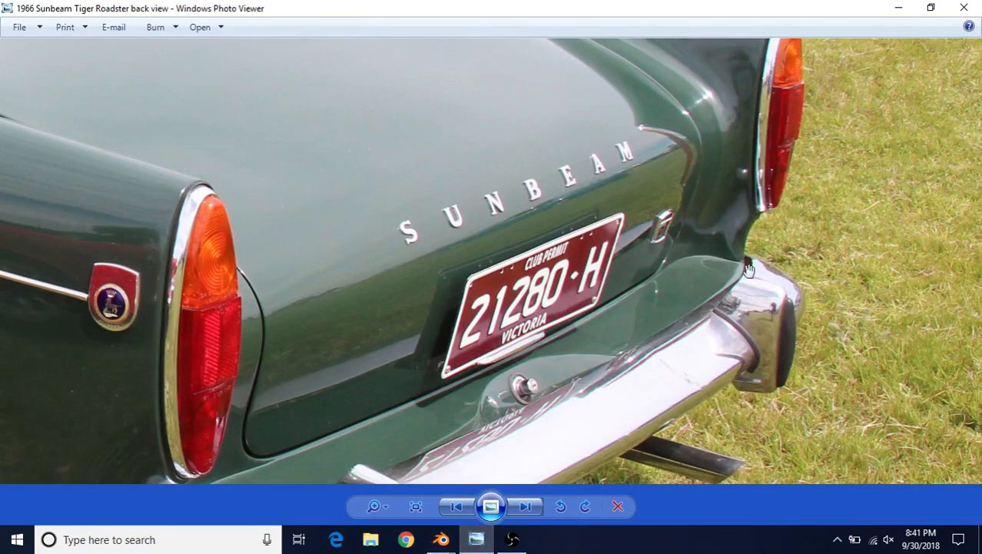
pyautogui.moveTo(442, 539)
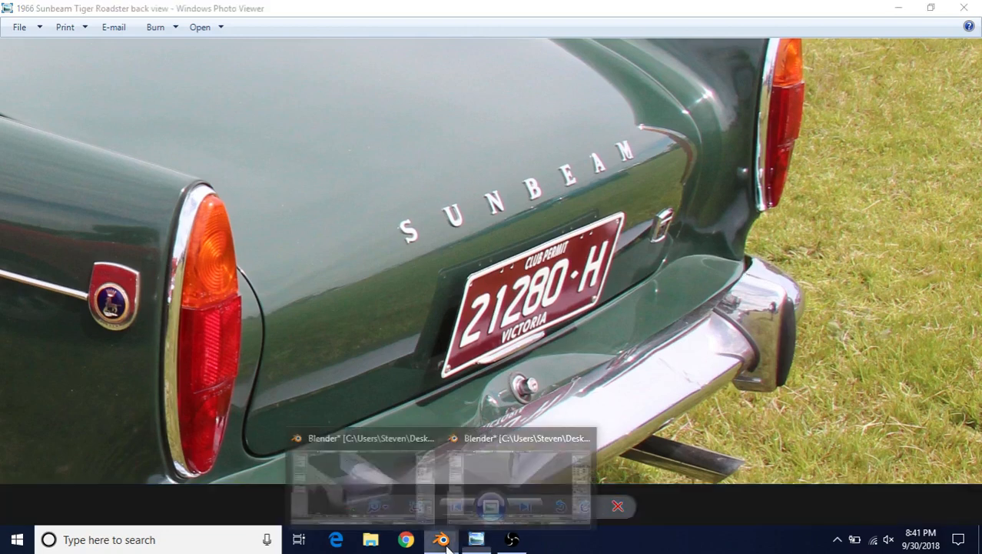
pyautogui.click(501, 486)
# - Snap the 3D cursor to the center and move the bottom-edge vertices beside the corner inward along Y to round it
pyautogui.rightClick(480, 272)
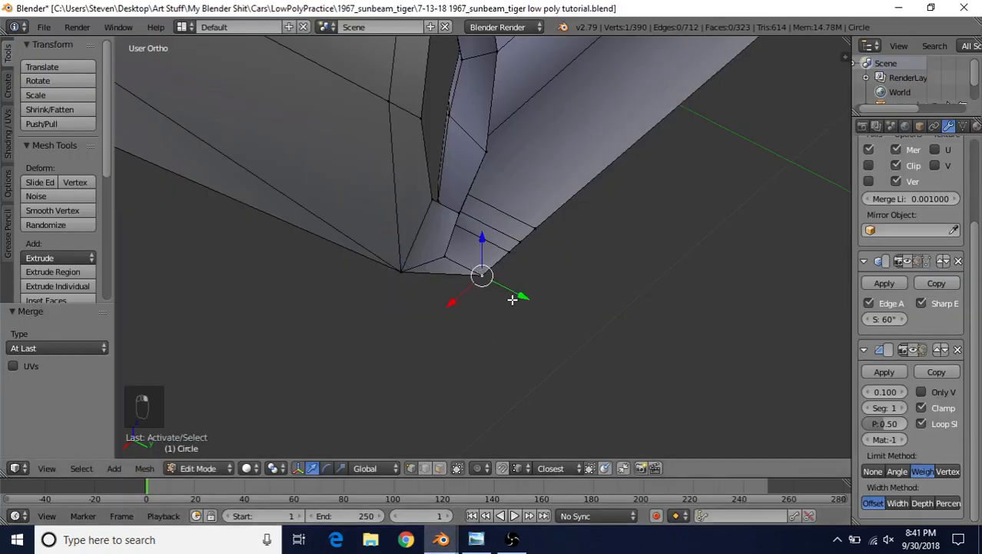
pyautogui.hotkey('shift', 's')
pyautogui.click(467, 402)
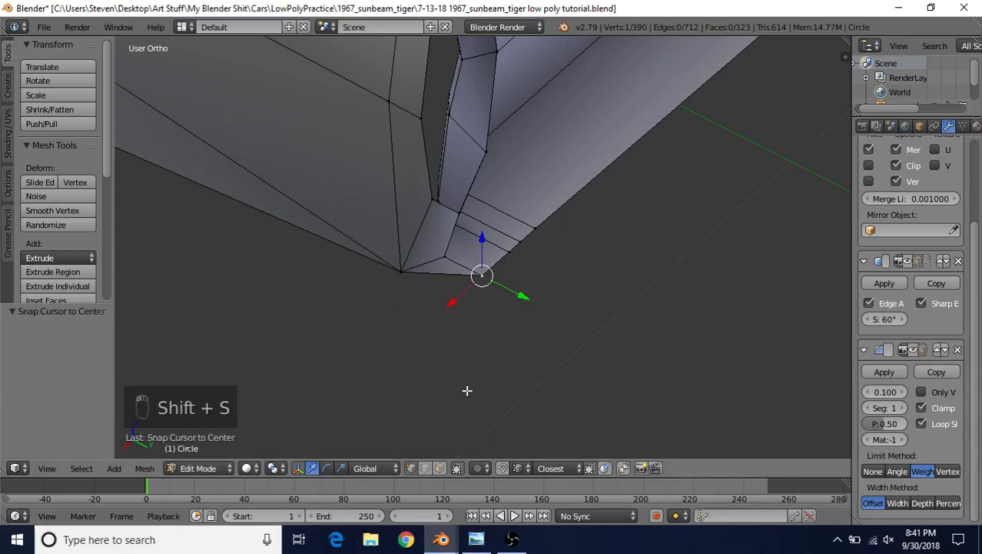
pyautogui.moveTo(523, 294); pyautogui.dragTo(559, 262)
pyautogui.rightClick(522, 243)
pyautogui.rightClick(466, 268)
# - Merge the two closely spaced bottom-edge vertices near the rear corner using At Last
pyautogui.rightClick(505, 249)
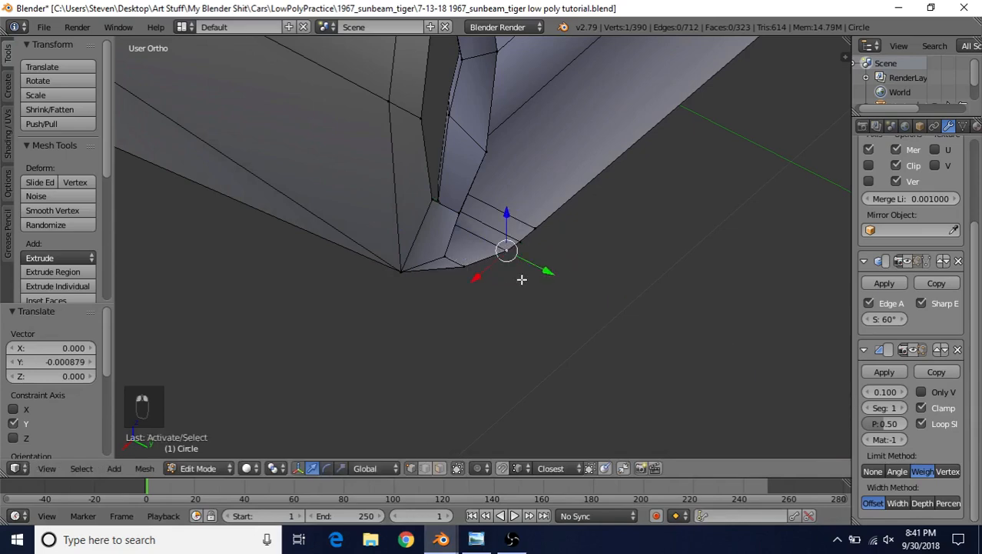
pyautogui.keyDown('shift'); pyautogui.moveTo(522, 279); pyautogui.dragTo(504, 343, button='middle'); pyautogui.keyUp('shift')
pyautogui.moveTo(499, 165); pyautogui.dragTo(552, 287, button='middle')
pyautogui.scroll(1, 522, 323)
pyautogui.keyDown('shift'); pyautogui.rightClick(521, 296); pyautogui.keyUp('shift')
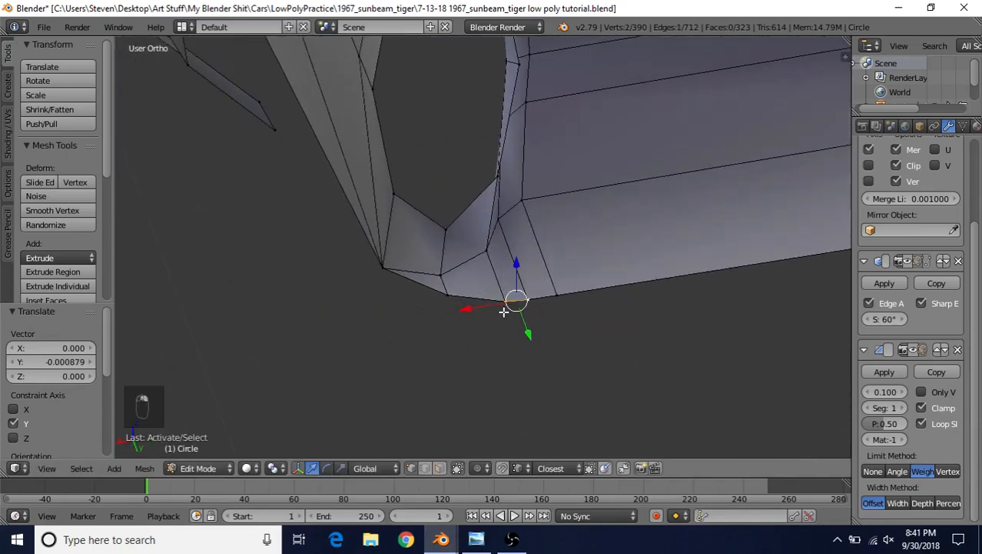
pyautogui.hotkey('alt', 'm')
pyautogui.click(538, 323)
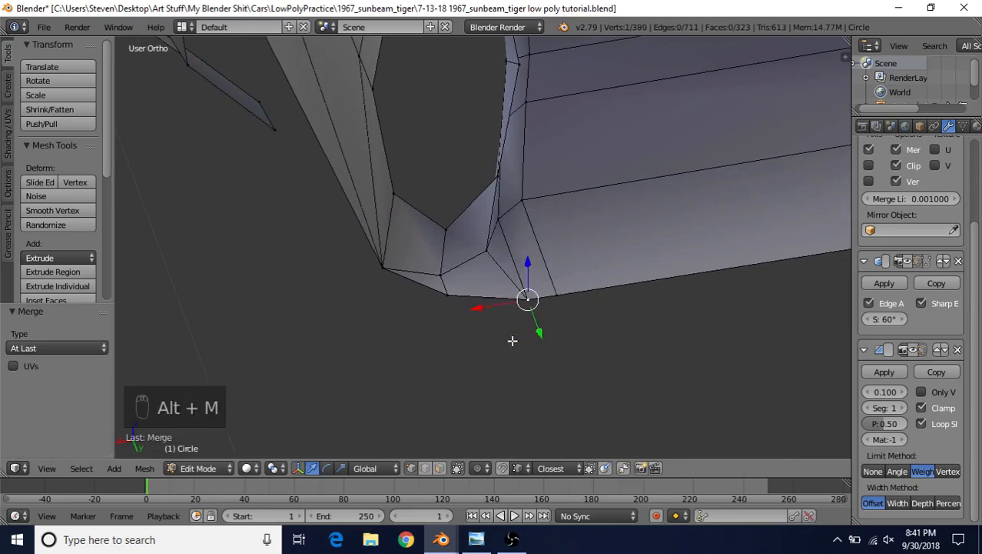
# - Move the merged vertex about 0.023 along X and about -0.005 along Y to even out the corner curve
pyautogui.press('g')
pyautogui.press('x')
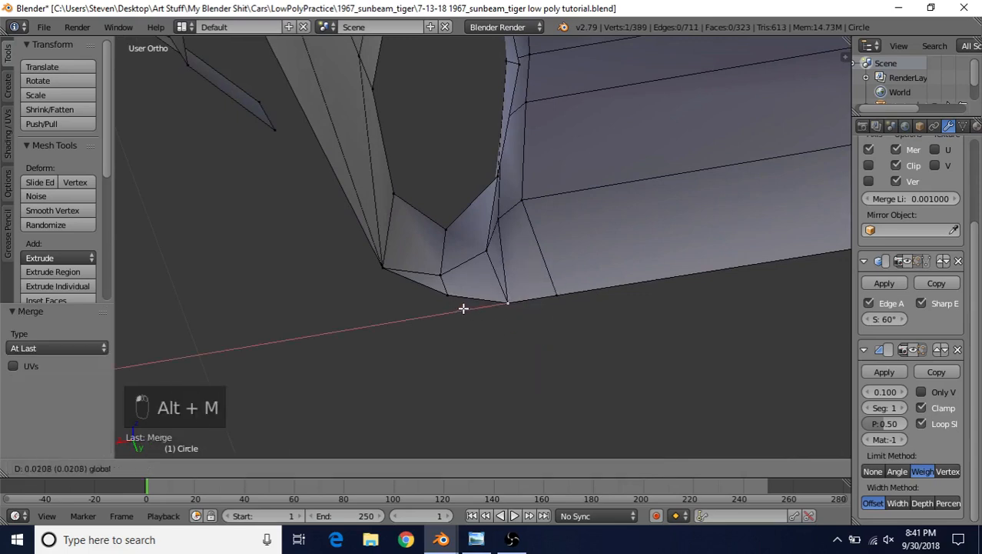
pyautogui.click(462, 309)
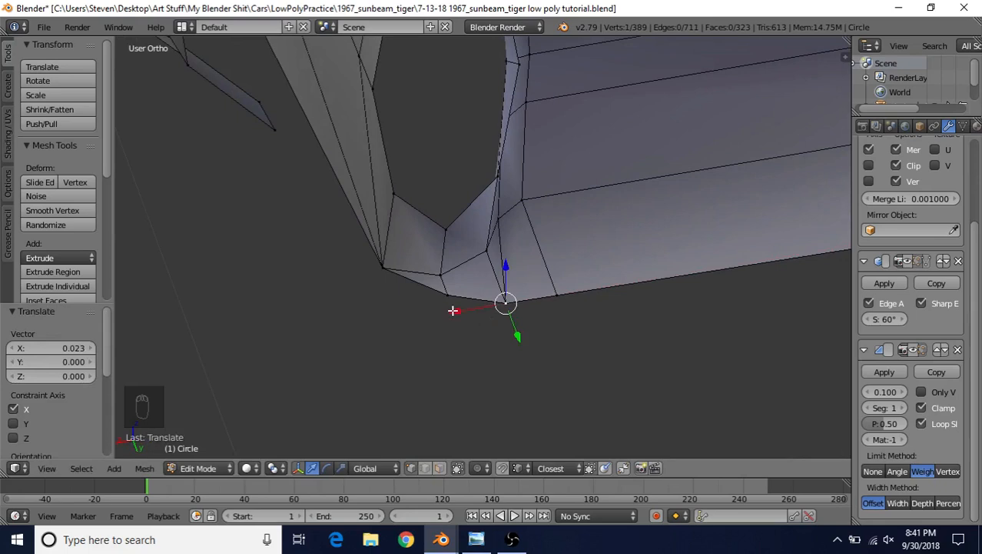
pyautogui.press('g')
pyautogui.press('x')
pyautogui.click(453, 310)
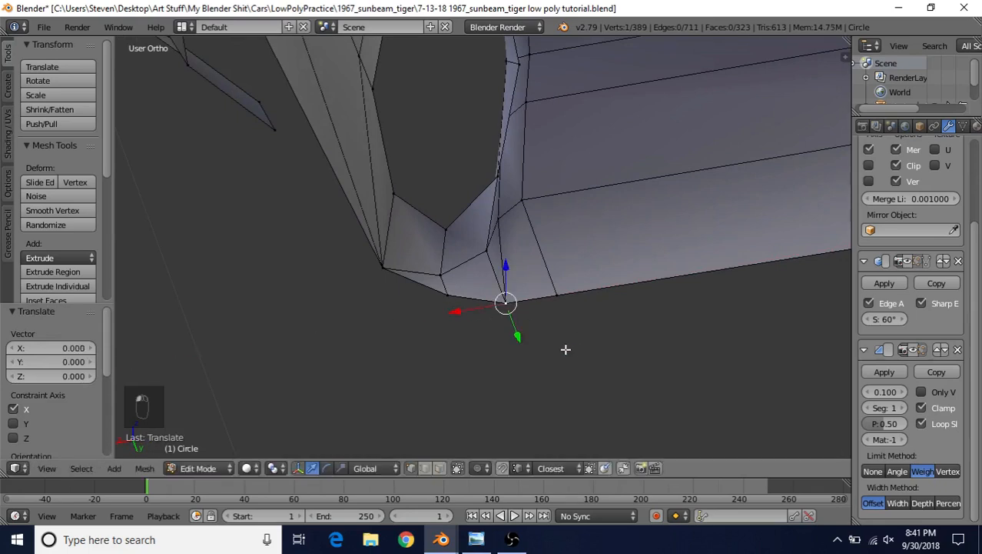
pyautogui.press('g')
pyautogui.press('y')
pyautogui.click(519, 335)
pyautogui.press('g')
pyautogui.press('y')
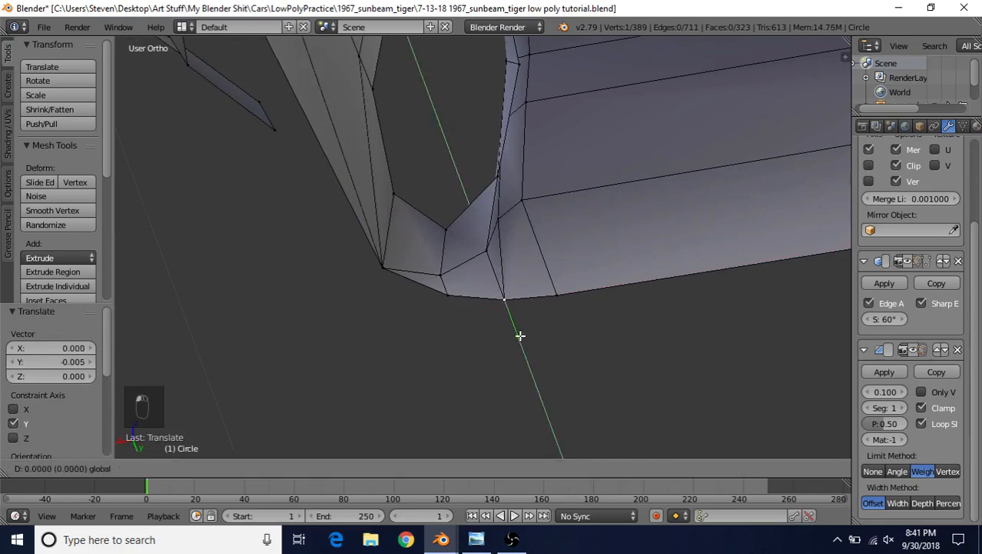
pyautogui.click(521, 338)
# - Examine the rounded lower rear corner's shape and shading in Object Mode and Edit Mode
pyautogui.scroll(-3, 516, 346)
pyautogui.press('a')
pyautogui.scroll(-4, 516, 350)
pyautogui.press('Tab')
pyautogui.moveTo(528, 320); pyautogui.dragTo(462, 250, button='middle')
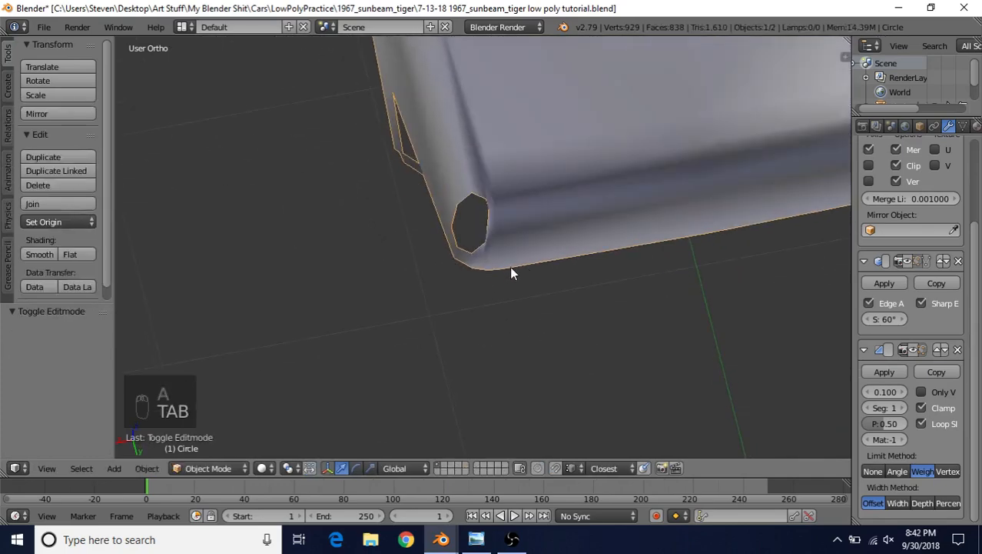
pyautogui.moveTo(670, 248); pyautogui.dragTo(459, 213, button='middle')
pyautogui.press('Tab')
pyautogui.scroll(2, 486, 238)
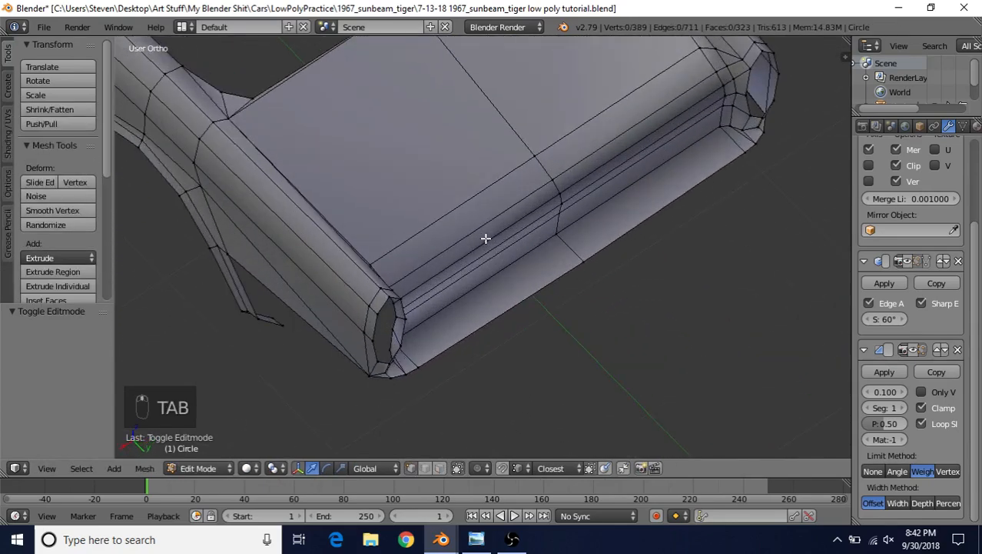
# - Select the rear panel's centreline vertex path and move it about 0.012 along Y against the top-view blueprint
pyautogui.rightClick(532, 141)
pyautogui.moveTo(532, 142); pyautogui.dragTo(553, 224, button='middle')
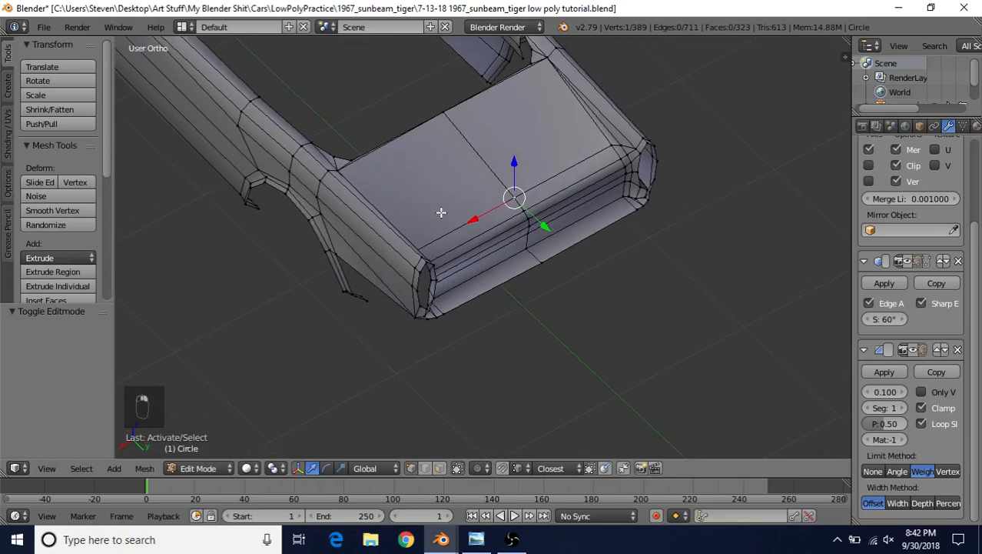
pyautogui.keyDown('ctrl'); pyautogui.rightClick(534, 243); pyautogui.keyUp('ctrl')
pyautogui.moveTo(504, 247); pyautogui.dragTo(572, 237, button='middle')
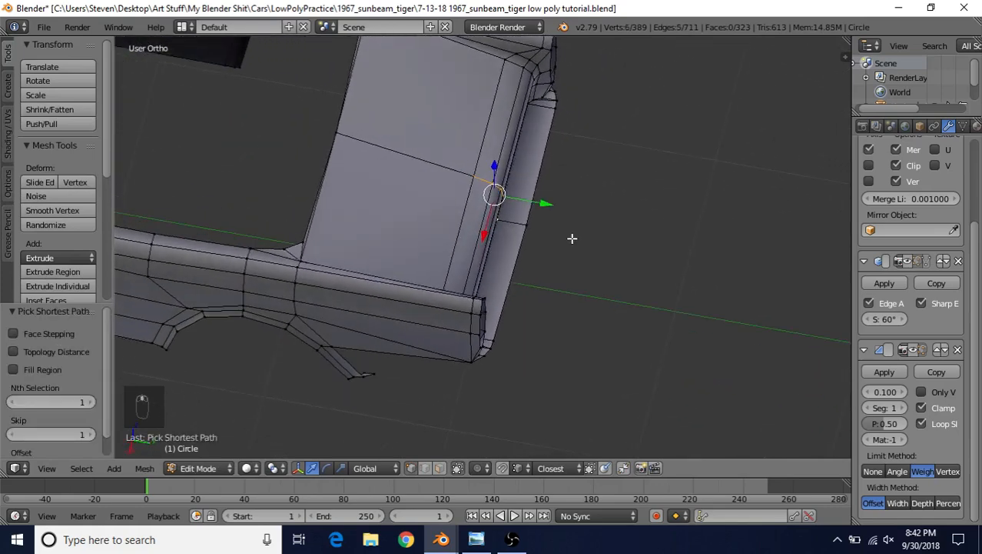
pyautogui.press('KP_7')
pyautogui.press('z')
pyautogui.scroll(6, 538, 262)
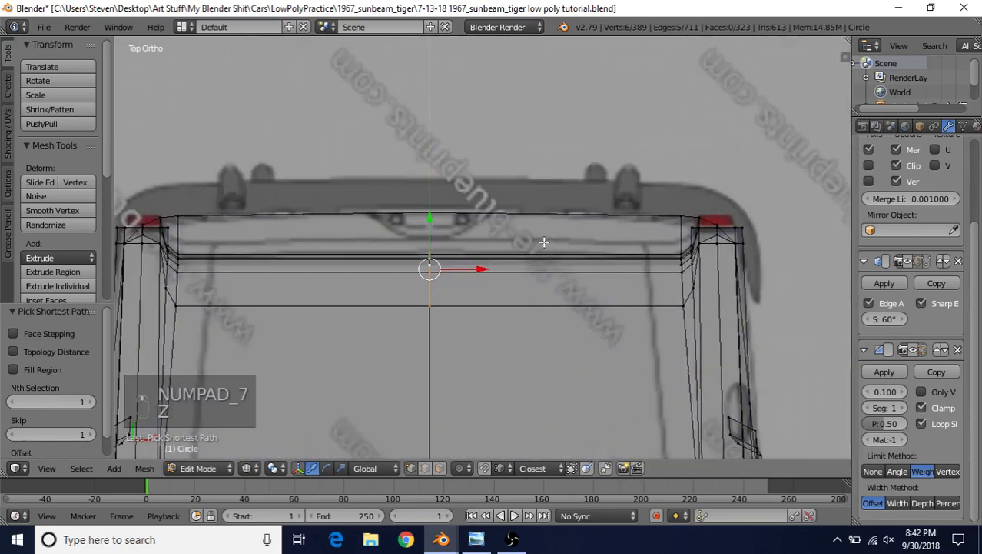
pyautogui.moveTo(405, 228); pyautogui.dragTo(408, 222)
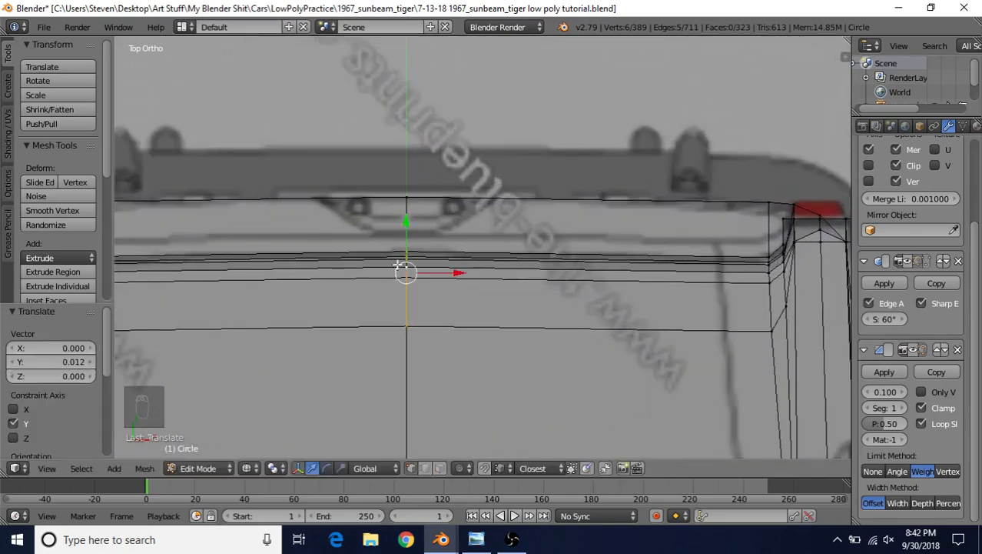
# - Examine the smooth-shaded curvature of the rear panel in Object Mode from several angles
pyautogui.scroll(-4, 399, 267)
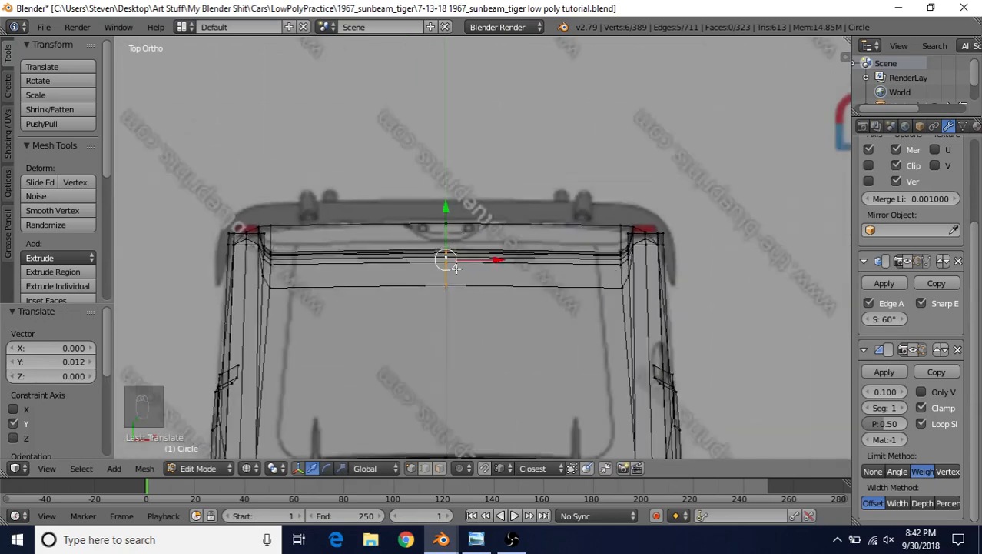
pyautogui.press('z')
pyautogui.press('a')
pyautogui.press('Tab')
pyautogui.moveTo(630, 288)
pyautogui.mouseDown(button='middle')
pyautogui.moveTo(623, 263)
pyautogui.moveTo(529, 275)
pyautogui.moveTo(509, 221)
pyautogui.moveTo(427, 222)
pyautogui.moveTo(442, 225)
pyautogui.mouseUp(button='middle')
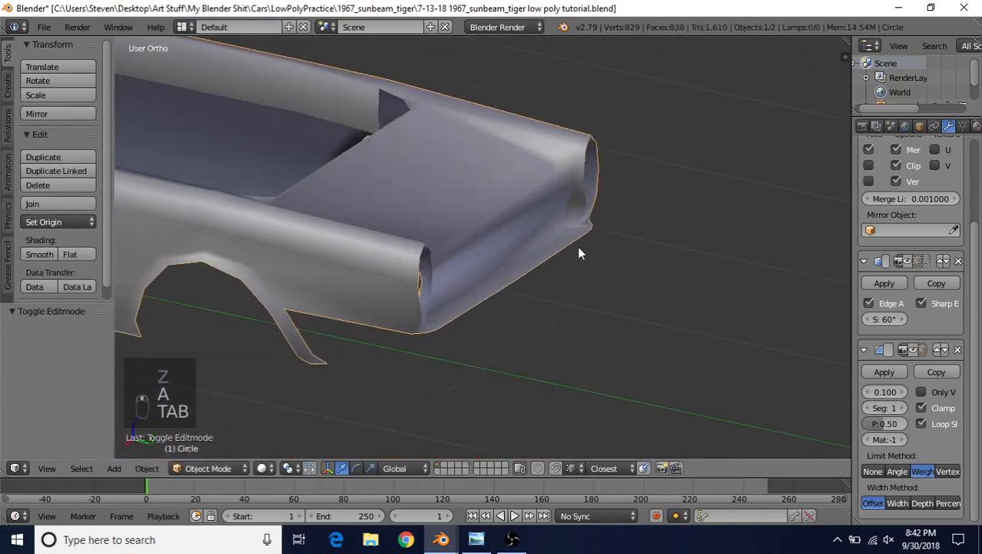
pyautogui.moveTo(578, 248); pyautogui.dragTo(492, 266, button='middle')
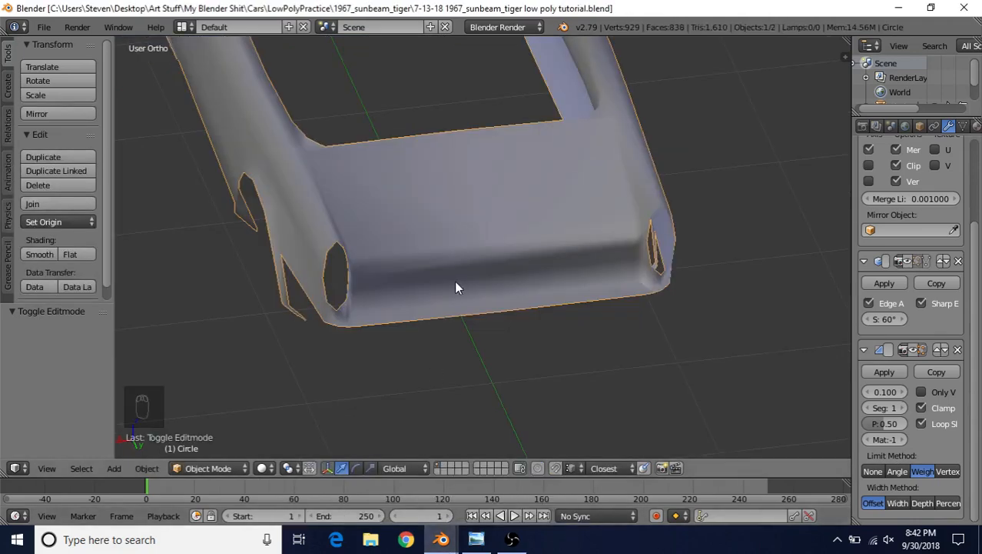
# - Extrude the lower rear edge path, from the outer corner to the centreline, about 0.129 downward along Z
pyautogui.press('Tab')
pyautogui.scroll(5, 387, 382)
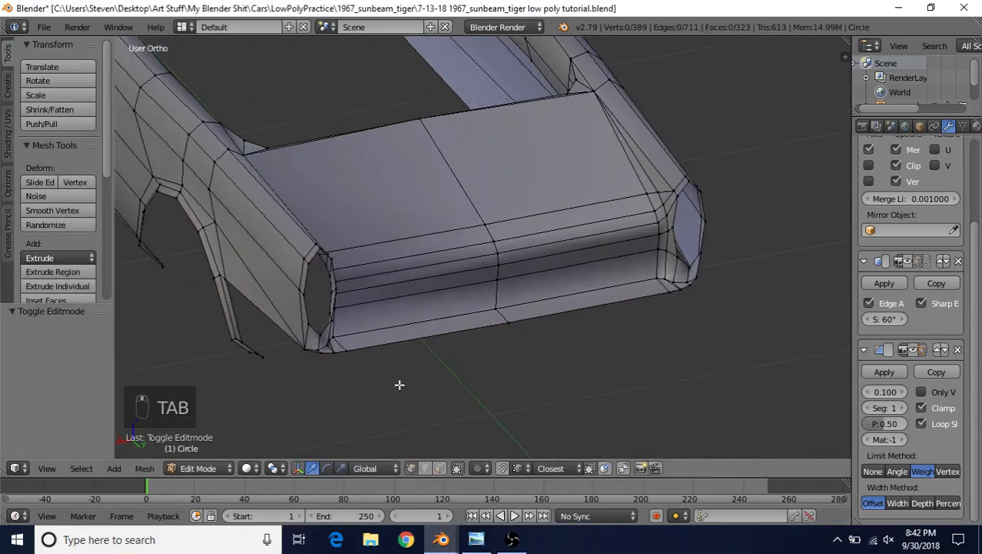
pyautogui.rightClick(320, 293)
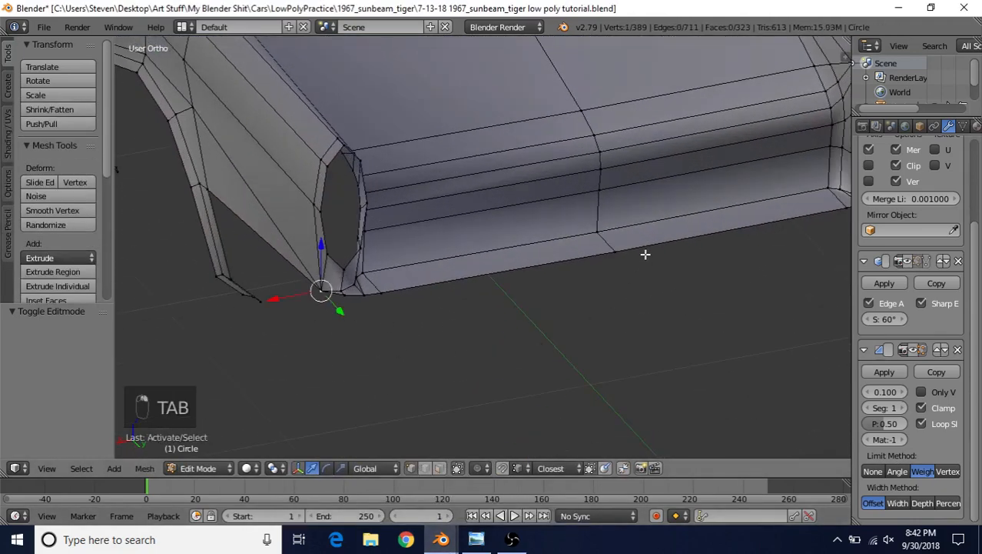
pyautogui.keyDown('ctrl'); pyautogui.rightClick(617, 252); pyautogui.keyUp('ctrl')
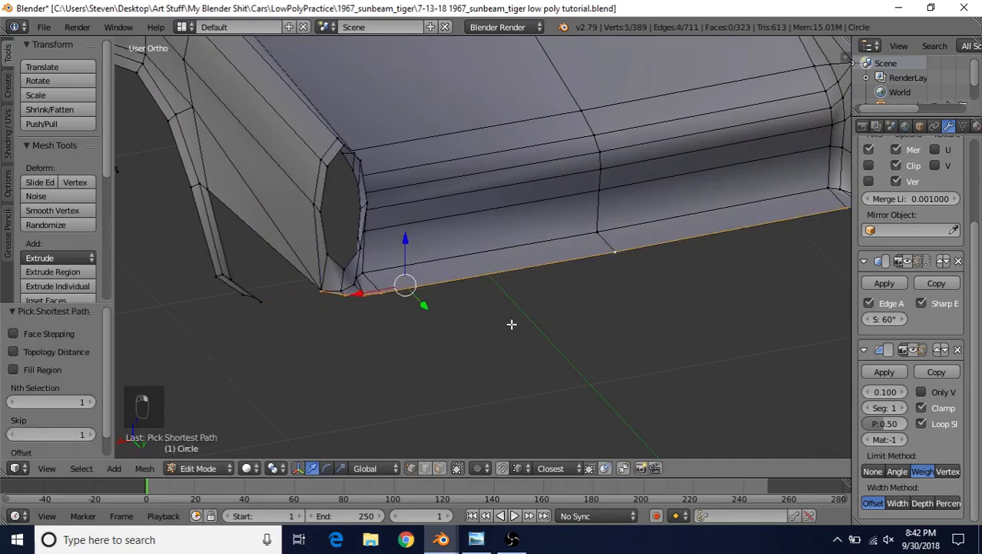
pyautogui.moveTo(512, 323); pyautogui.dragTo(486, 268, button='middle')
pyautogui.press('e')
pyautogui.rightClick(501, 205)
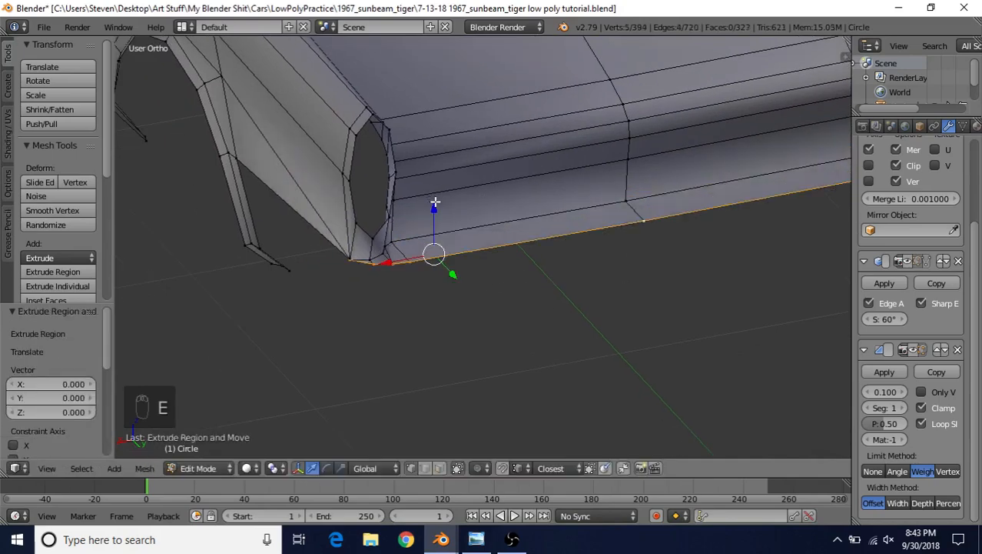
pyautogui.moveTo(435, 202); pyautogui.dragTo(433, 246)
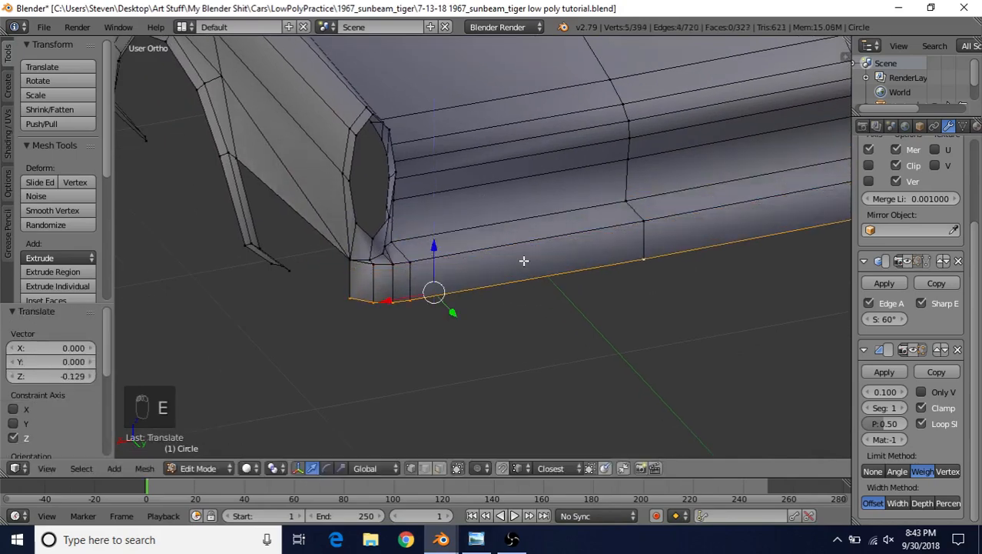
# - Lower the newly extruded edge along Z against the side-view blueprint, fine-tuning it by about -0.013
pyautogui.press('KP_3')
pyautogui.scroll(1, 501, 287)
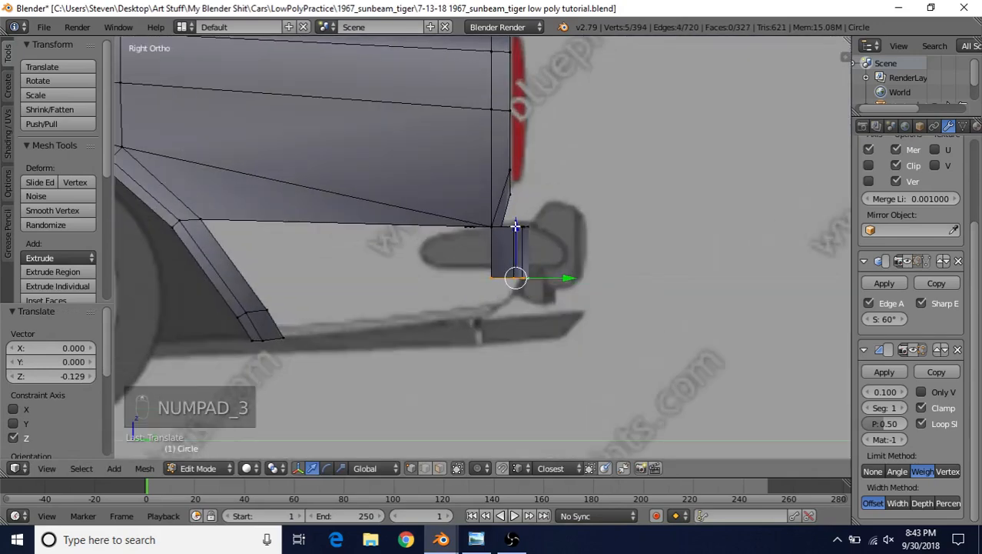
pyautogui.moveTo(515, 226); pyautogui.dragTo(515, 255)
pyautogui.press('z')
pyautogui.keyDown('shift'); pyautogui.moveTo(518, 259); pyautogui.dragTo(513, 282, button='middle'); pyautogui.keyUp('shift')
pyautogui.scroll(1, 513, 292)
pyautogui.scroll(1, 514, 295)
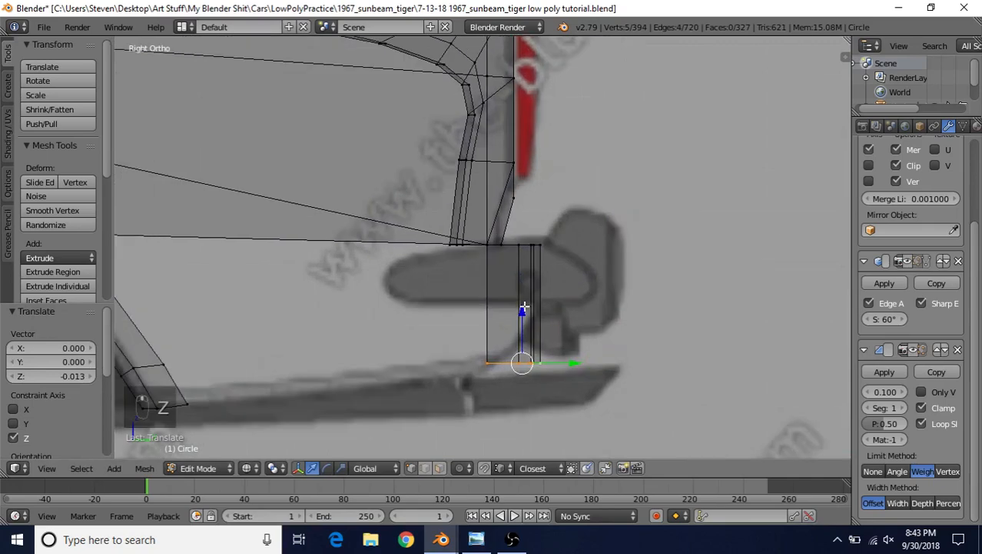
# - Raise the two lower-edge vertices next to the outer corner along Z to curve the extruded edge, moving the second about 0.038
pyautogui.rightClick(519, 356)
pyautogui.press('g')
pyautogui.press('z')
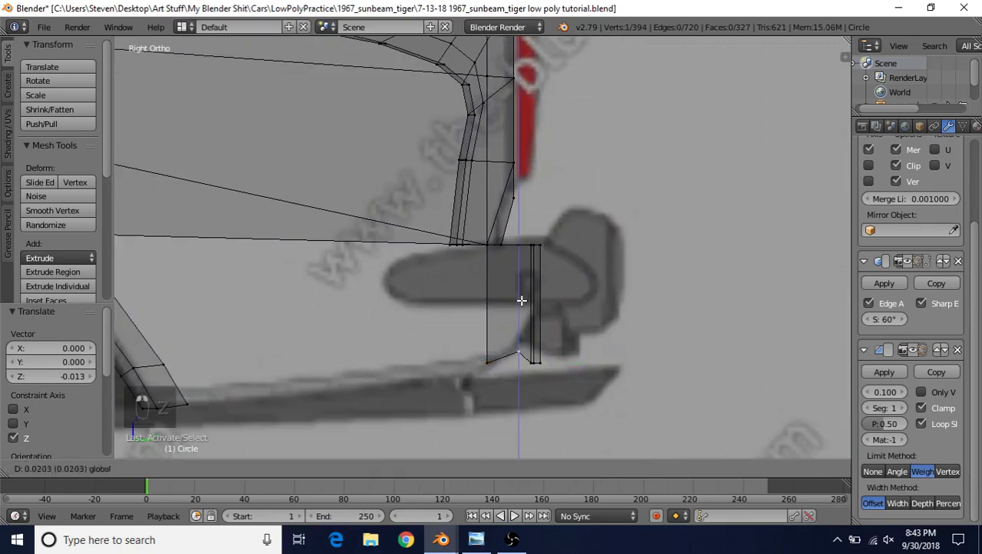
pyautogui.click(522, 300)
pyautogui.rightClick(531, 358)
pyautogui.press('g')
pyautogui.press('z')
pyautogui.click(532, 299)
# - Raise the rearmost lower-edge vertex about 0.074 along Z in the side-view wireframe to continue the curve
pyautogui.press('z')
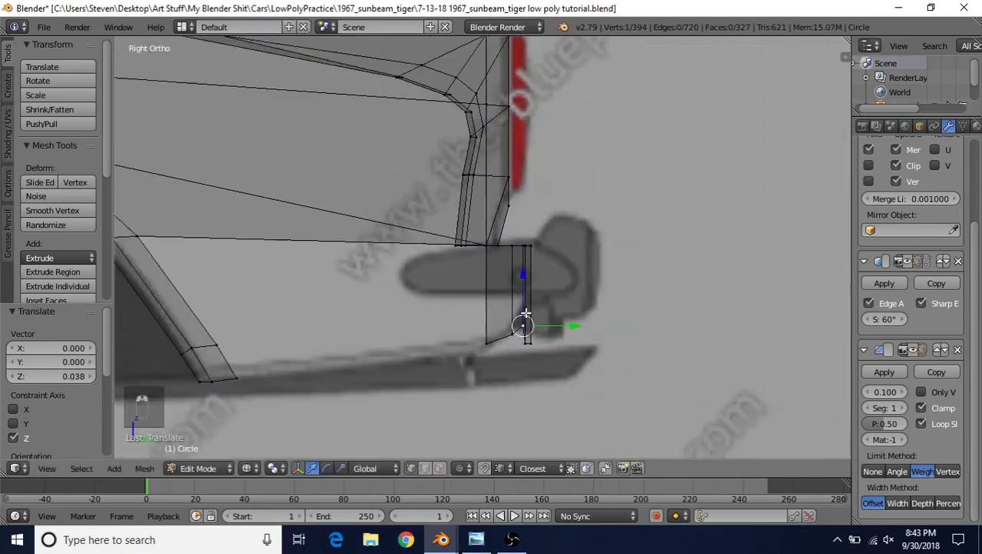
pyautogui.moveTo(527, 320); pyautogui.dragTo(457, 347, button='middle')
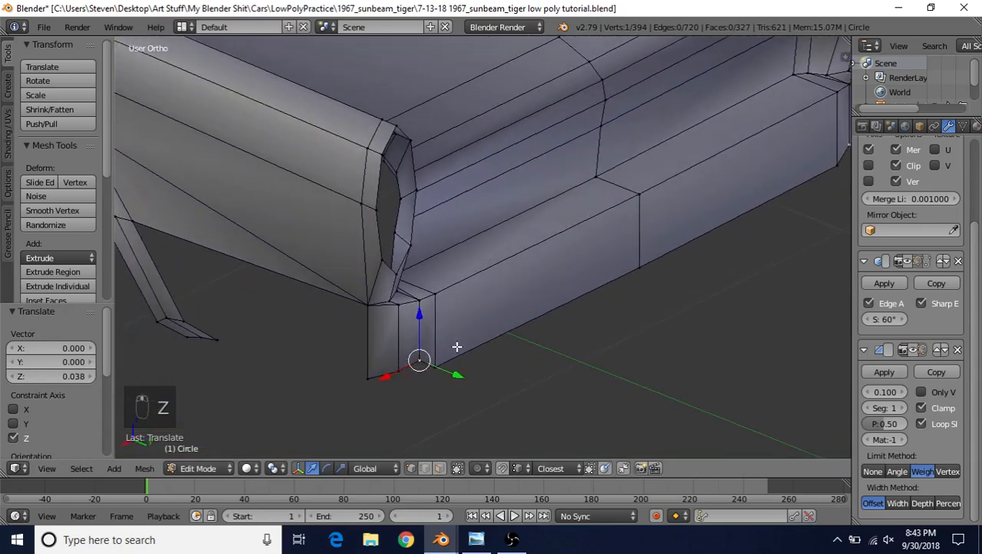
pyautogui.press('KP_6')
pyautogui.press('KP_3')
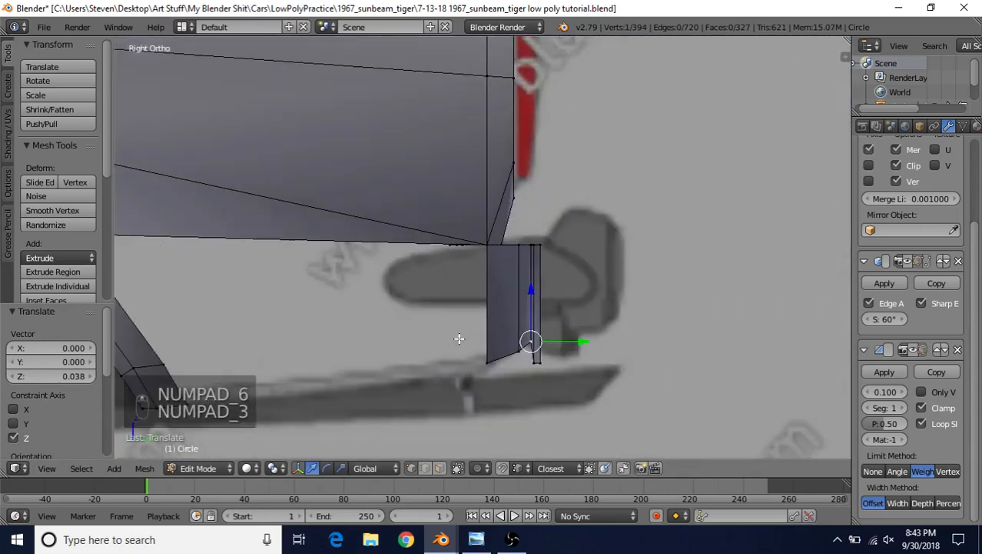
pyautogui.press('z')
pyautogui.moveTo(530, 287); pyautogui.dragTo(551, 269)
pyautogui.rightClick(533, 359)
pyautogui.rightClick(532, 357)
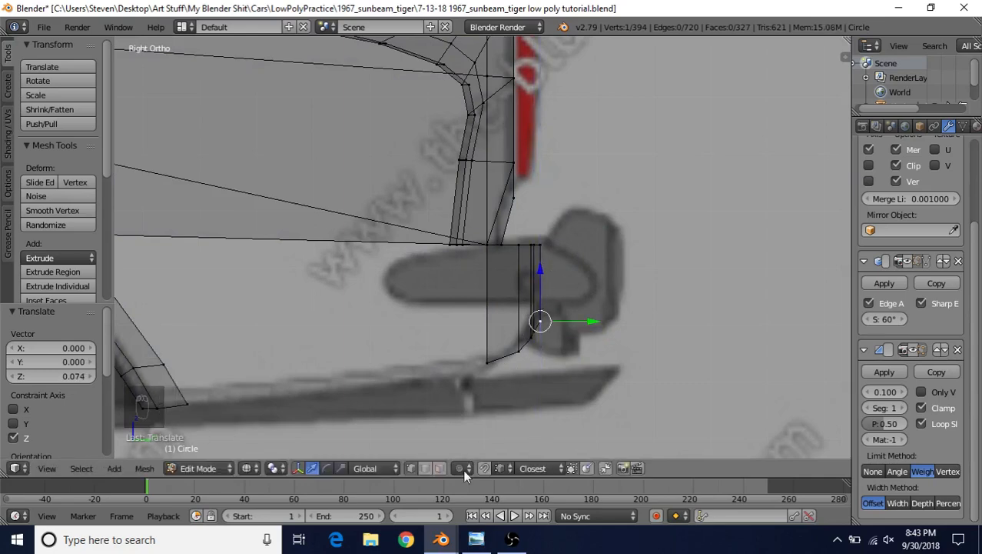
# - Fine-tune the curved lower edge's vertices along Z against the side-view blueprint, lowering the rearmost one about 0.019
pyautogui.keyDown('shift'); pyautogui.moveTo(519, 350); pyautogui.dragTo(540, 344, button='middle'); pyautogui.keyUp('shift')
pyautogui.rightClick(541, 346)
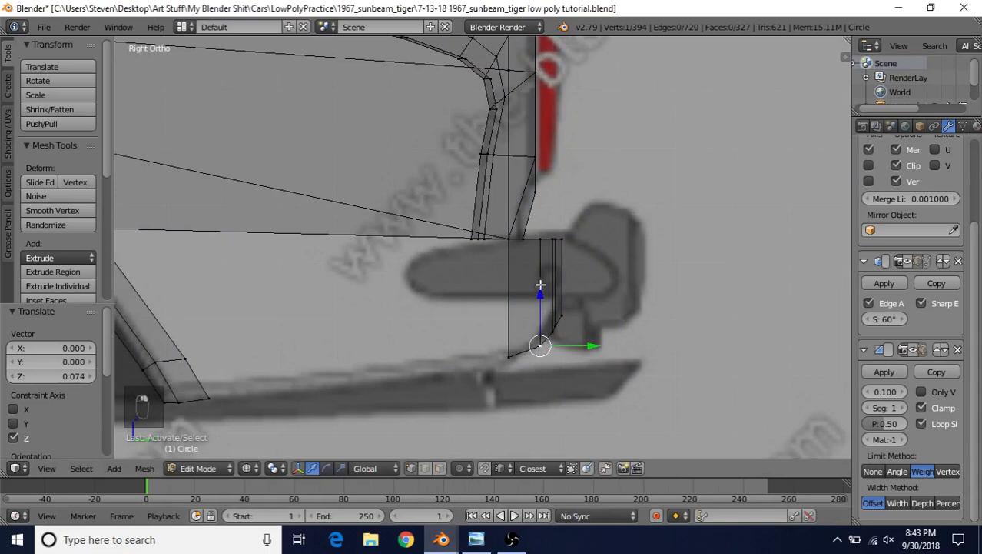
pyautogui.moveTo(541, 285); pyautogui.dragTo(553, 347)
pyautogui.rightClick(552, 330)
pyautogui.rightClick(552, 321)
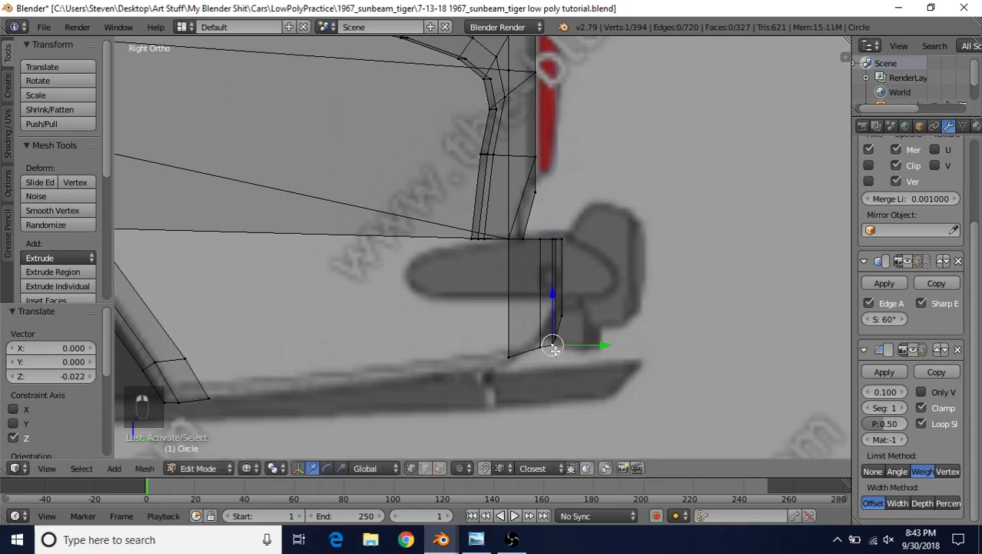
pyautogui.moveTo(557, 297); pyautogui.dragTo(565, 277)
pyautogui.rightClick(561, 318)
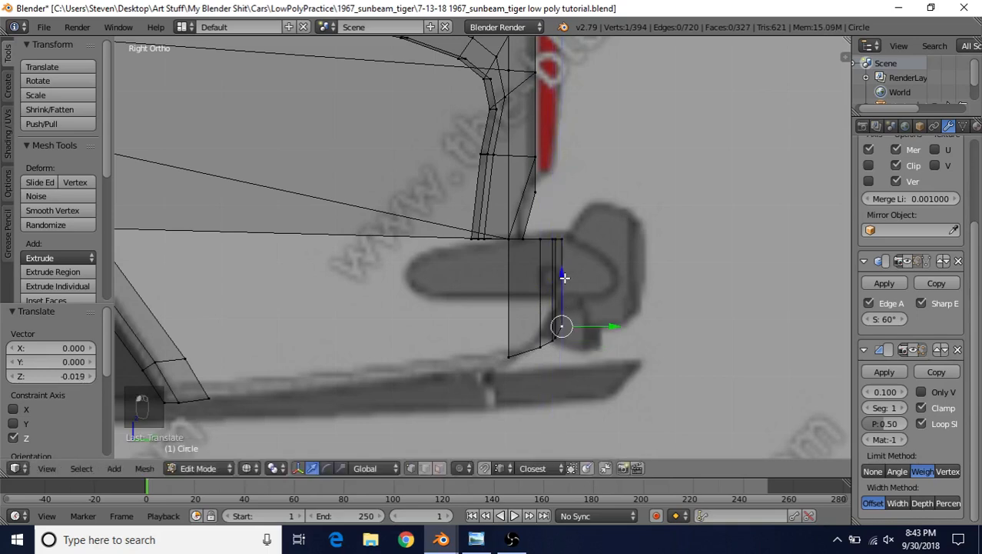
pyautogui.scroll(-1, 557, 342)
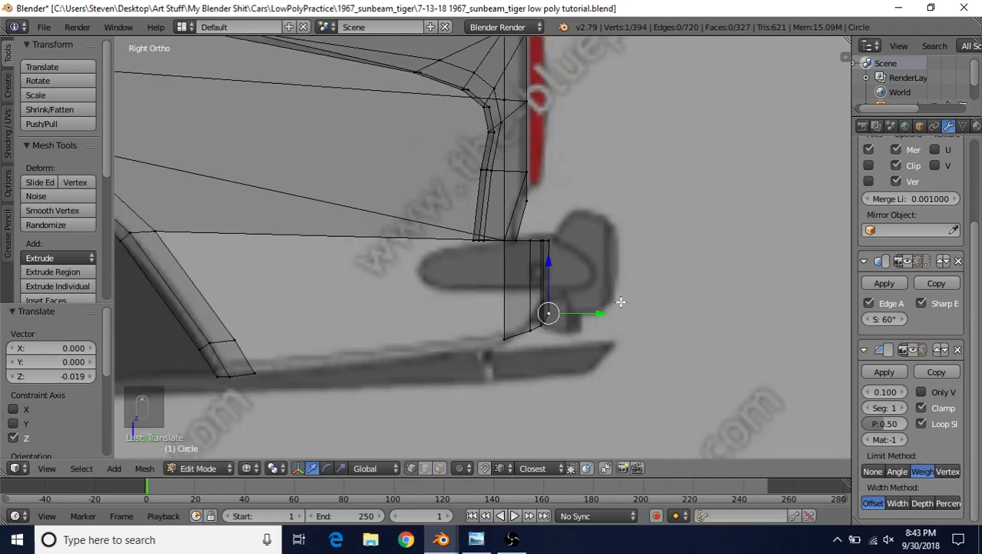
# - Add one centred horizontal loop cut around the extruded lower rear strip
pyautogui.moveTo(621, 302)
pyautogui.mouseDown(button='middle')
pyautogui.moveTo(542, 290)
pyautogui.moveTo(500, 321)
pyautogui.moveTo(523, 275)
pyautogui.moveTo(415, 300)
pyautogui.moveTo(520, 292)
pyautogui.moveTo(491, 314)
pyautogui.mouseUp(button='middle')
pyautogui.press('z')
pyautogui.hotkey('ctrl', 'r')
pyautogui.click(518, 300)
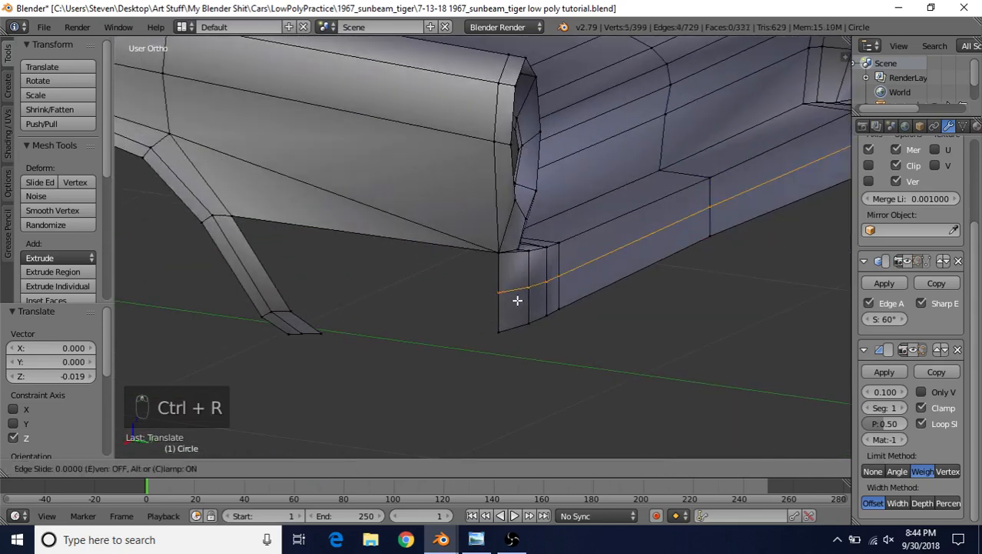
pyautogui.rightClick(518, 300)
# - Fill the gap between the rear wheel arch and the lower rear strip with two faces along the fender's bottom
pyautogui.moveTo(425, 366); pyautogui.dragTo(570, 291, button='middle')
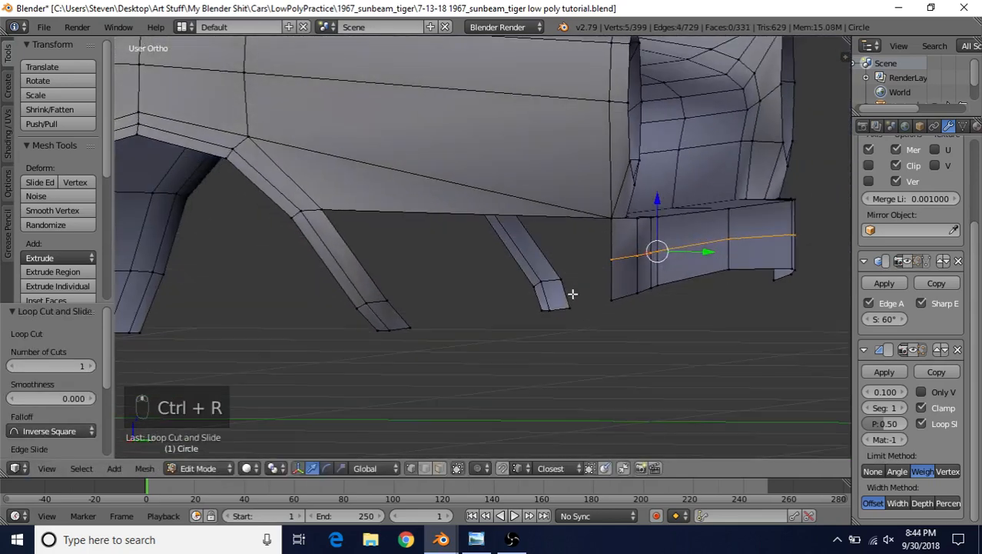
pyautogui.rightClick(324, 210)
pyautogui.keyDown('shift'); pyautogui.rightClick(383, 291); pyautogui.keyUp('shift')
pyautogui.keyDown('shift'); pyautogui.rightClick(605, 260); pyautogui.keyUp('shift')
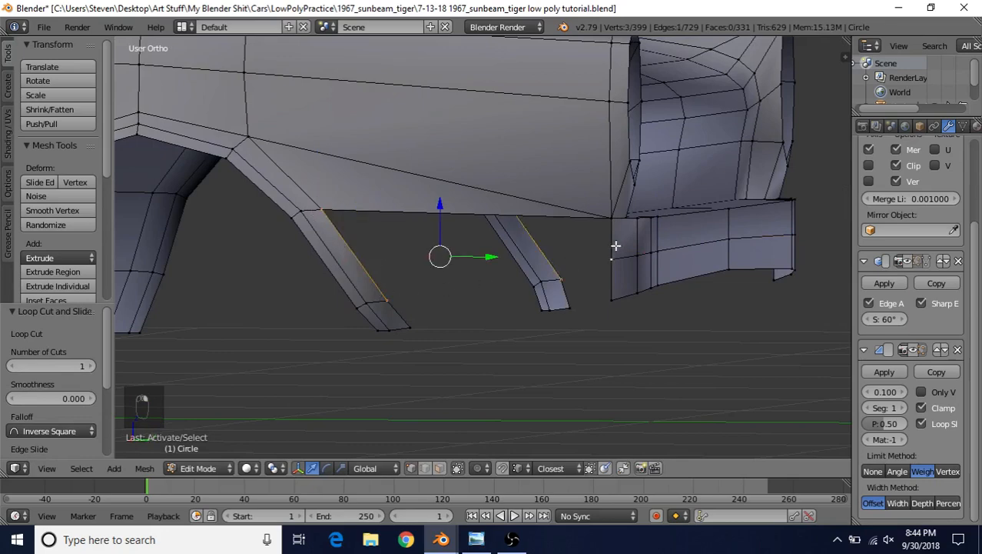
pyautogui.keyDown('shift'); pyautogui.rightClick(616, 225); pyautogui.keyUp('shift')
pyautogui.press('f')
pyautogui.rightClick(388, 301)
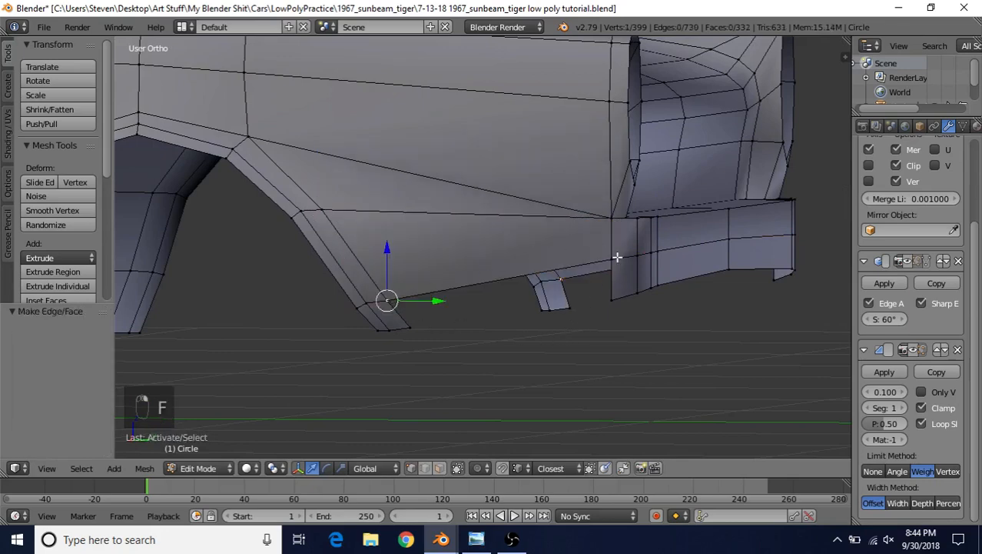
pyautogui.keyDown('shift'); pyautogui.rightClick(613, 304); pyautogui.keyUp('shift')
pyautogui.press('f')
pyautogui.press('a')
pyautogui.moveTo(471, 330); pyautogui.dragTo(514, 272, button='middle')
pyautogui.press('Tab')
pyautogui.press('Tab')
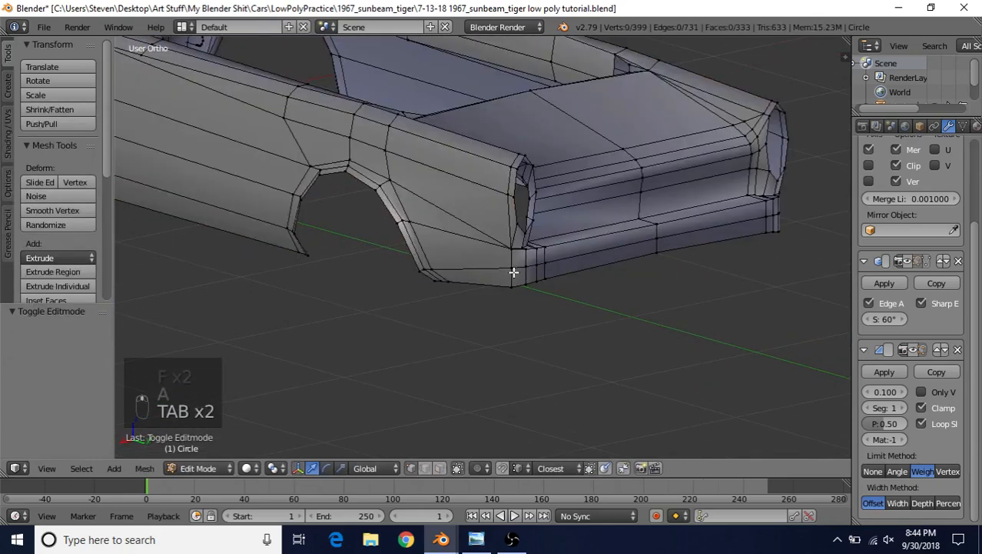
# - Select the lowest rear edge from the outer corner to the centreline and move it about -0.014 along Y
pyautogui.scroll(4, 513, 272)
pyautogui.moveTo(576, 284)
pyautogui.mouseDown(button='middle')
pyautogui.moveTo(603, 268)
pyautogui.moveTo(662, 261)
pyautogui.moveTo(529, 300)
pyautogui.moveTo(502, 297)
pyautogui.moveTo(561, 287)
pyautogui.mouseUp(button='middle')
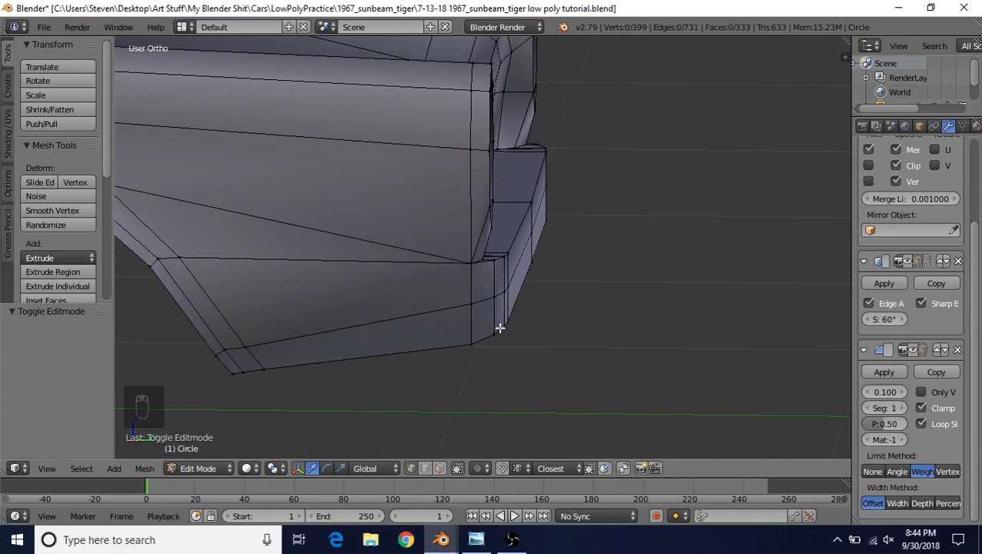
pyautogui.moveTo(499, 327); pyautogui.dragTo(452, 333, button='middle')
pyautogui.rightClick(450, 340)
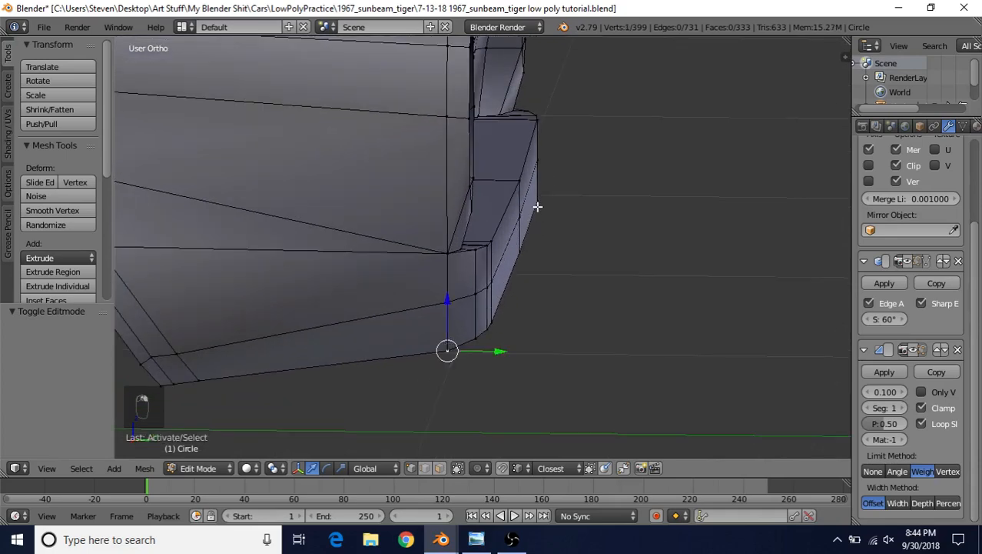
pyautogui.moveTo(491, 294); pyautogui.dragTo(429, 315, button='middle')
pyautogui.keyDown('shift'); pyautogui.rightClick(468, 332); pyautogui.keyUp('shift')
pyautogui.keyDown('shift'); pyautogui.rightClick(490, 325); pyautogui.keyUp('shift')
pyautogui.keyDown('shift'); pyautogui.rightClick(500, 321); pyautogui.keyUp('shift')
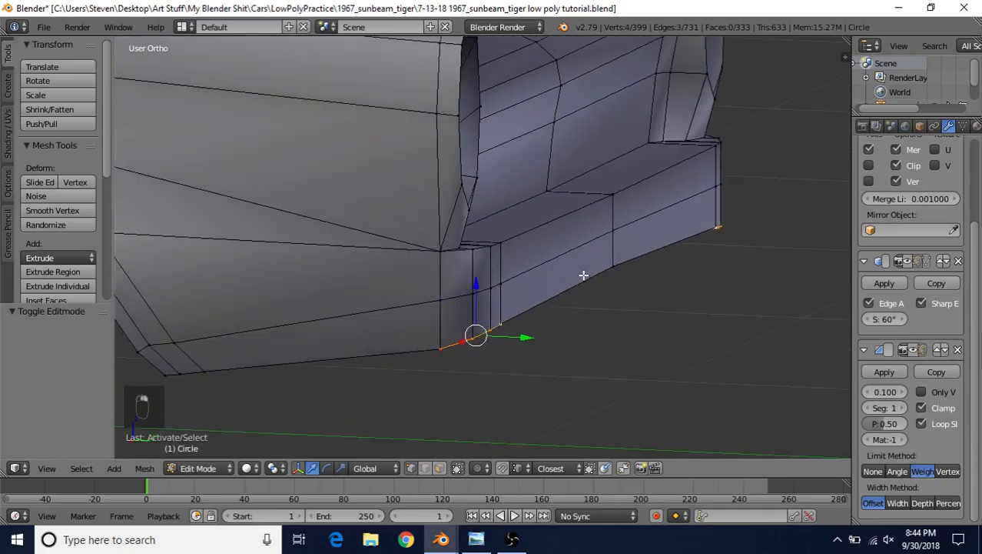
pyautogui.keyDown('shift'); pyautogui.rightClick(612, 265); pyautogui.keyUp('shift')
pyautogui.moveTo(611, 261); pyautogui.dragTo(576, 336, button='middle')
pyautogui.moveTo(547, 325); pyautogui.dragTo(538, 323)
pyautogui.scroll(-1, 553, 298)
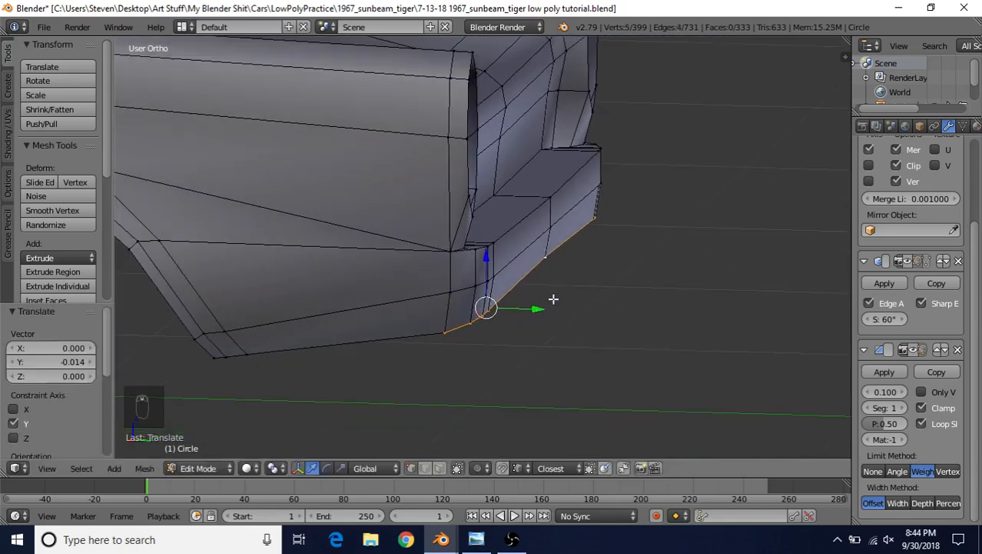
# - Select the four bottom vertices around the rear corner and move them about -0.013 along X
pyautogui.moveTo(567, 292); pyautogui.dragTo(432, 309, button='middle')
pyautogui.rightClick(441, 315)
pyautogui.keyDown('shift'); pyautogui.rightClick(471, 314); pyautogui.keyUp('shift')
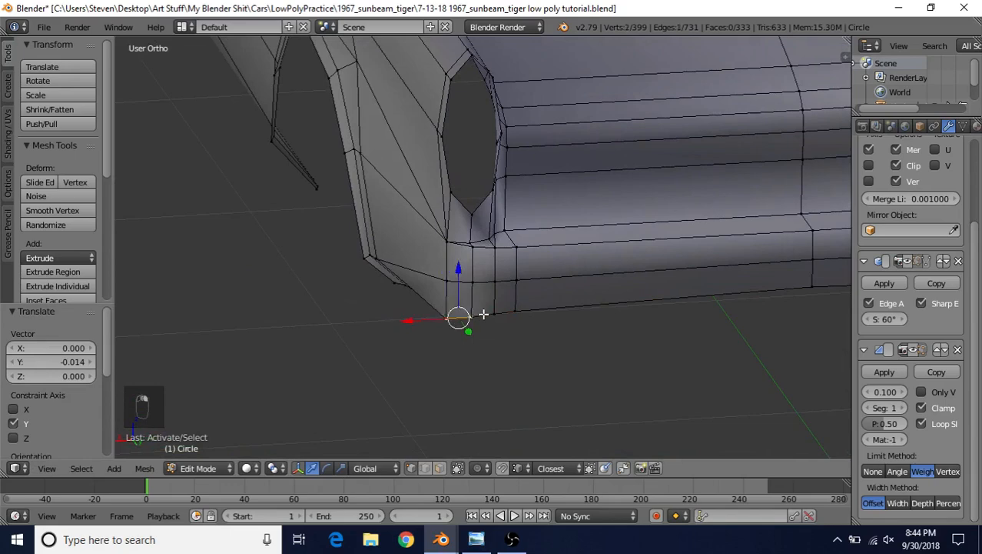
pyautogui.keyDown('shift'); pyautogui.rightClick(494, 312); pyautogui.keyUp('shift')
pyautogui.keyDown('shift'); pyautogui.rightClick(516, 310); pyautogui.keyUp('shift')
pyautogui.moveTo(522, 305); pyautogui.dragTo(419, 328, button='middle')
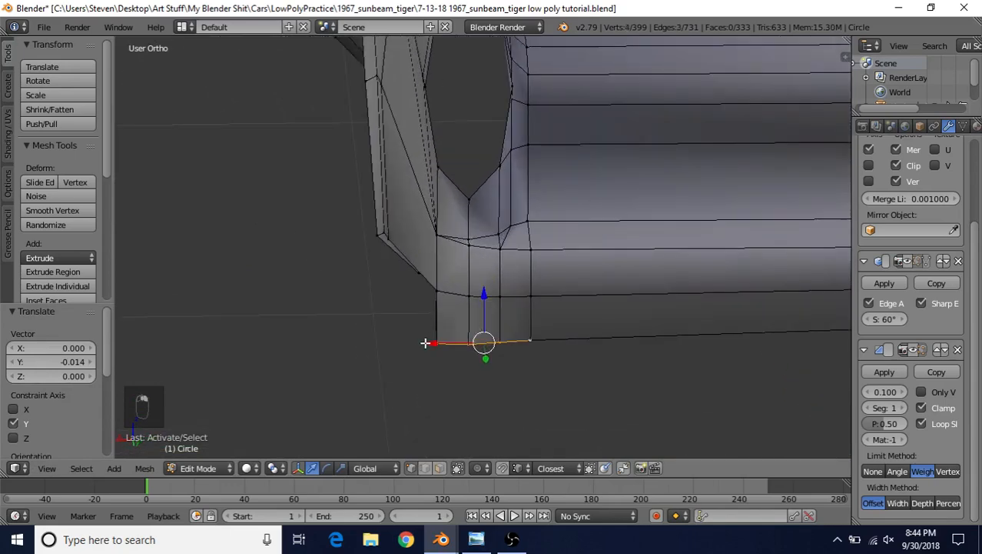
pyautogui.moveTo(425, 342); pyautogui.dragTo(437, 345)
pyautogui.moveTo(435, 336); pyautogui.dragTo(599, 255, button='middle')
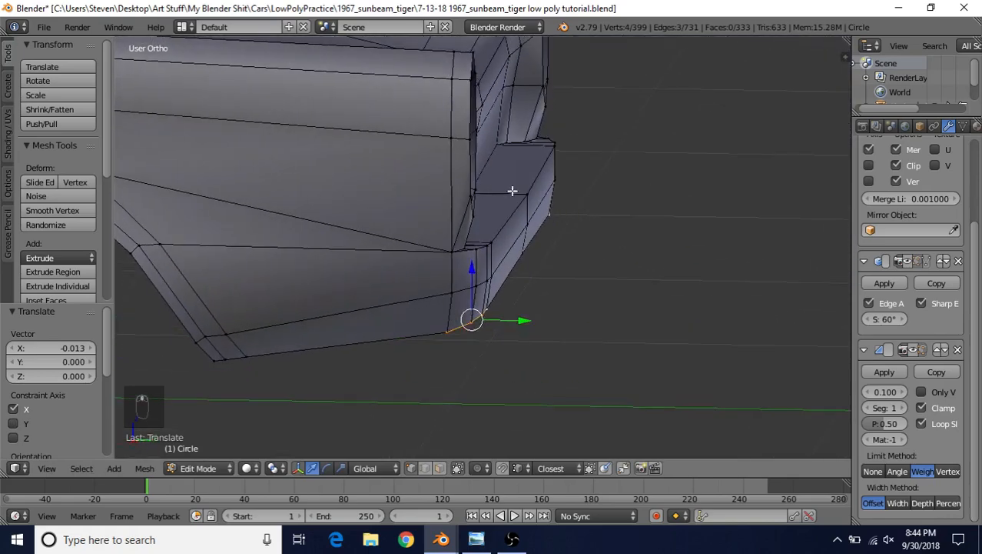
# - Examine the topology and smooth shading around the lower rear corner in both Edit Mode and Object Mode
pyautogui.moveTo(499, 302); pyautogui.dragTo(443, 258, button='middle')
pyautogui.press('a')
pyautogui.press('Tab')
pyautogui.press('Tab')
pyautogui.scroll(8, 445, 305)
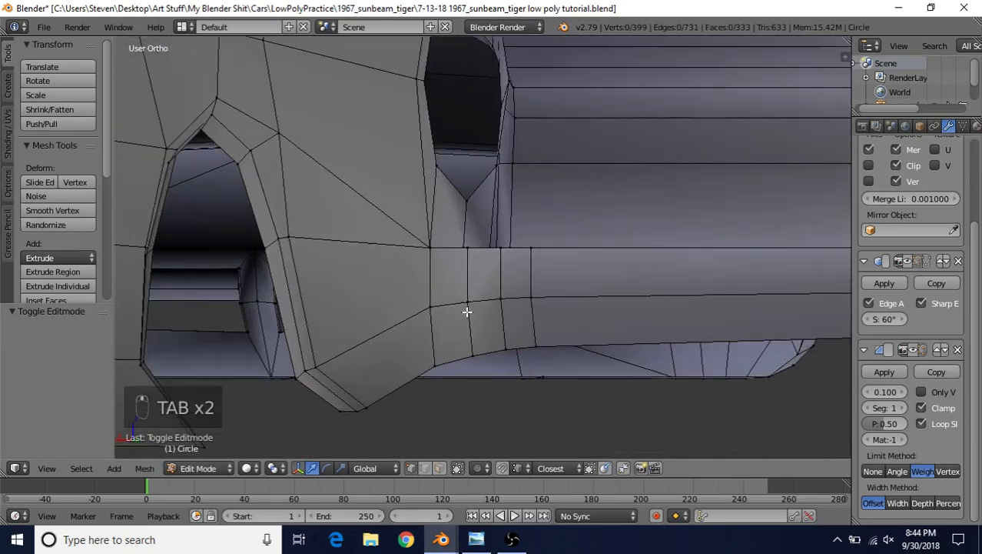
pyautogui.rightClick(465, 309)
pyautogui.scroll(-5, 500, 309)
pyautogui.press('Tab')
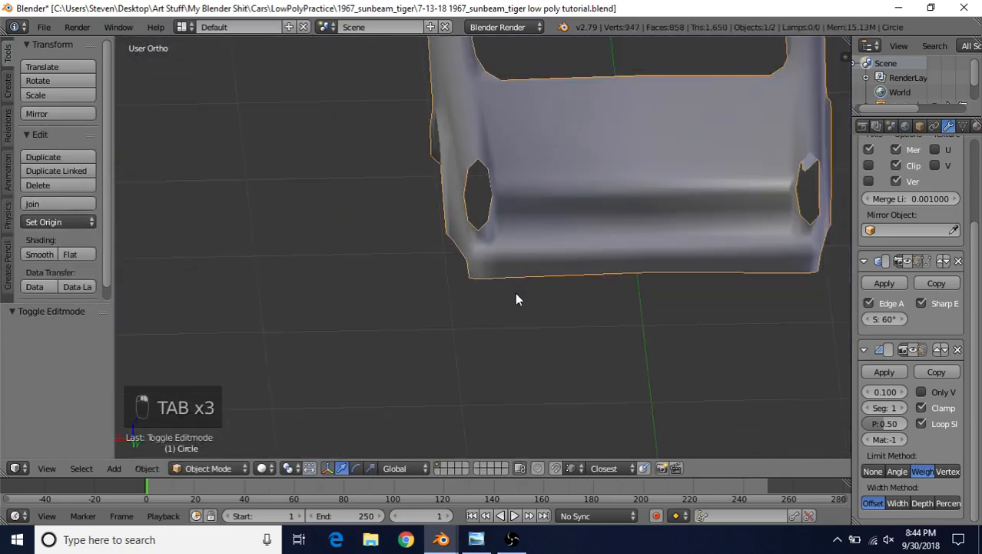
pyautogui.moveTo(518, 298); pyautogui.dragTo(529, 261, button='middle')
# - Fine-tune the bottom vertex at the rear corner along Z and check the neighbouring lower-edge vertices up to the centreline
pyautogui.press('Tab')
pyautogui.scroll(5, 511, 286)
pyautogui.moveTo(472, 309); pyautogui.dragTo(459, 311, button='middle')
pyautogui.rightClick(454, 311)
pyautogui.moveTo(455, 259); pyautogui.dragTo(515, 254)
pyautogui.rightClick(471, 305)
pyautogui.rightClick(493, 301)
pyautogui.rightClick(511, 298)
pyautogui.rightClick(741, 278)
pyautogui.moveTo(745, 241)
pyautogui.mouseDown()
pyautogui.moveTo(745, 226)
pyautogui.moveTo(744, 240)
pyautogui.mouseUp()
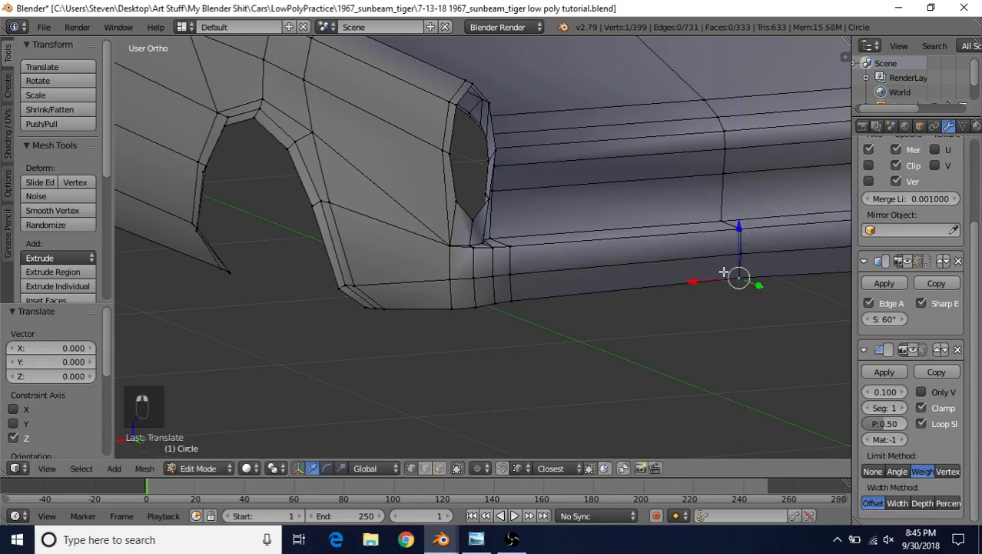
# - Examine the car's smooth-shaded rear end in Object Mode and its lower corner mesh from several angles
pyautogui.moveTo(744, 239); pyautogui.dragTo(594, 320, button='middle')
pyautogui.press('a')
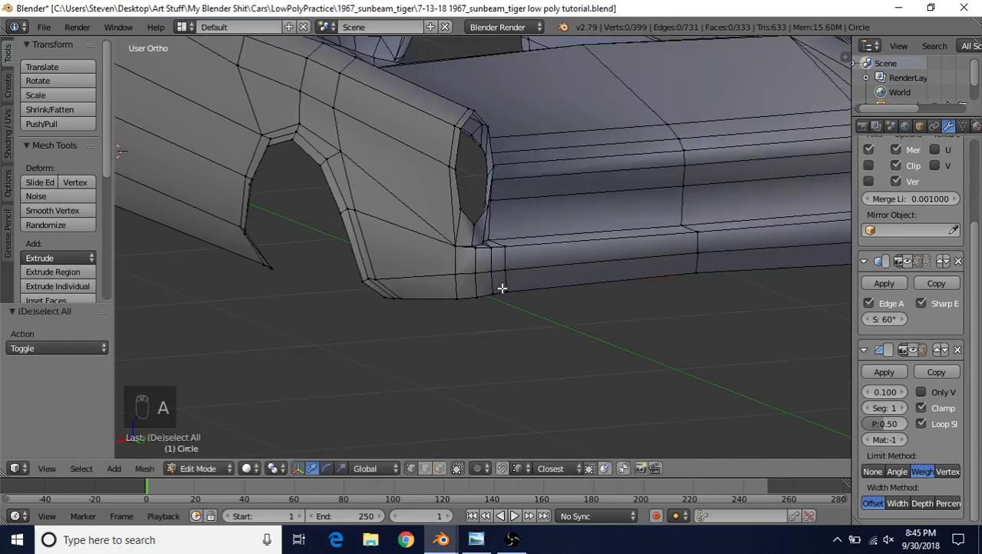
pyautogui.moveTo(436, 296); pyautogui.dragTo(487, 273, button='middle')
pyautogui.press('Tab')
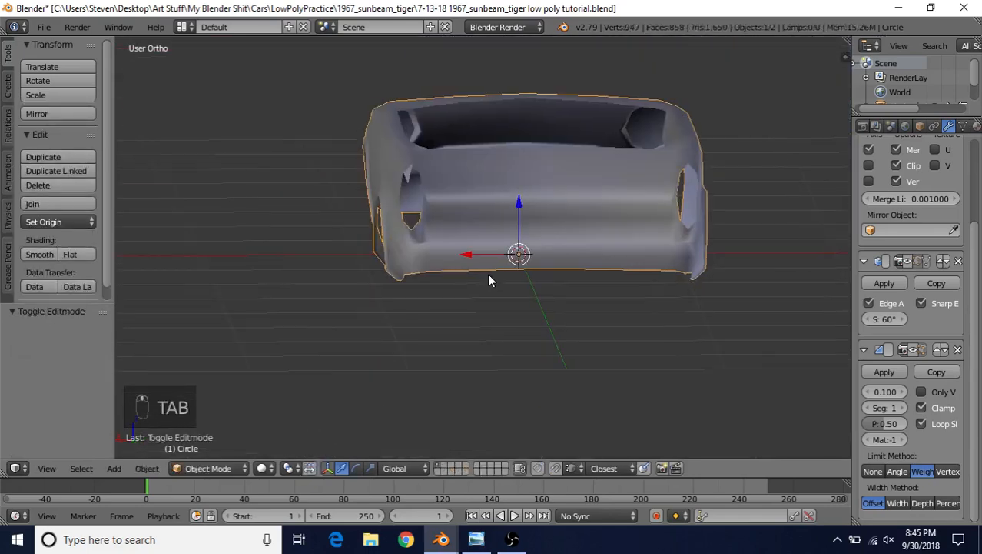
pyautogui.moveTo(425, 252); pyautogui.dragTo(486, 268, button='middle')
pyautogui.scroll(2, 474, 270)
pyautogui.press('Tab')
pyautogui.scroll(2, 485, 275)
pyautogui.moveTo(407, 296); pyautogui.dragTo(548, 298, button='middle')
# - Box-select the rear panel geometry in wireframe, hide everything unselected, and frame its lower outer corner over the back-view blueprint
pyautogui.press('z')
pyautogui.moveTo(437, 209); pyautogui.dragTo(433, 200, button='middle')
pyautogui.rightClick(434, 164)
pyautogui.press('b')
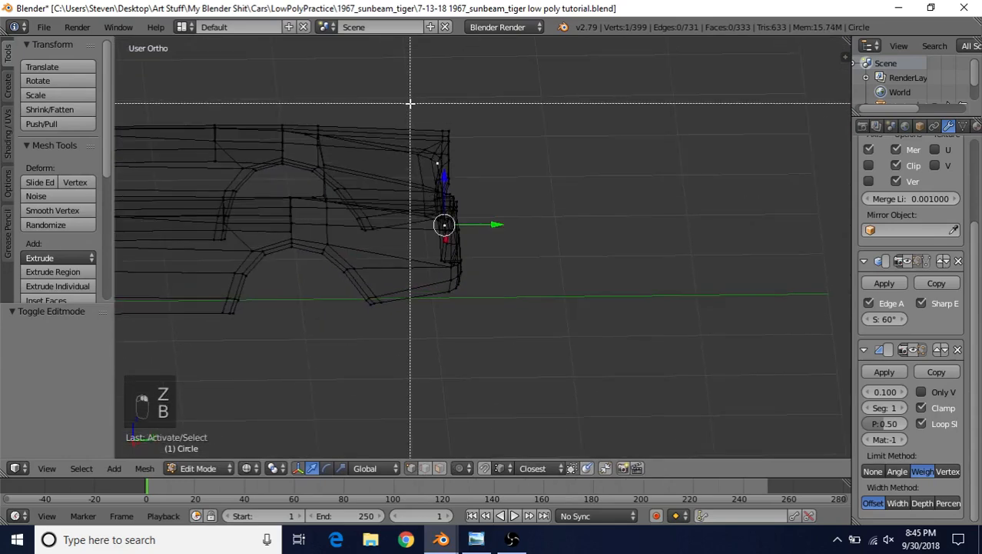
pyautogui.moveTo(409, 103); pyautogui.dragTo(542, 319)
pyautogui.hotkey('shift', 'h')
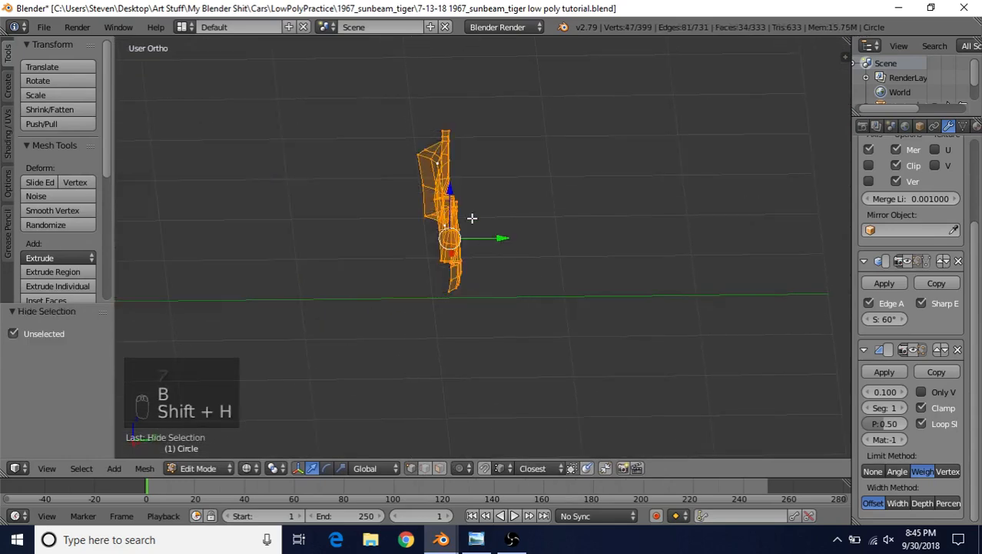
pyautogui.press('ctrl+KP_1')
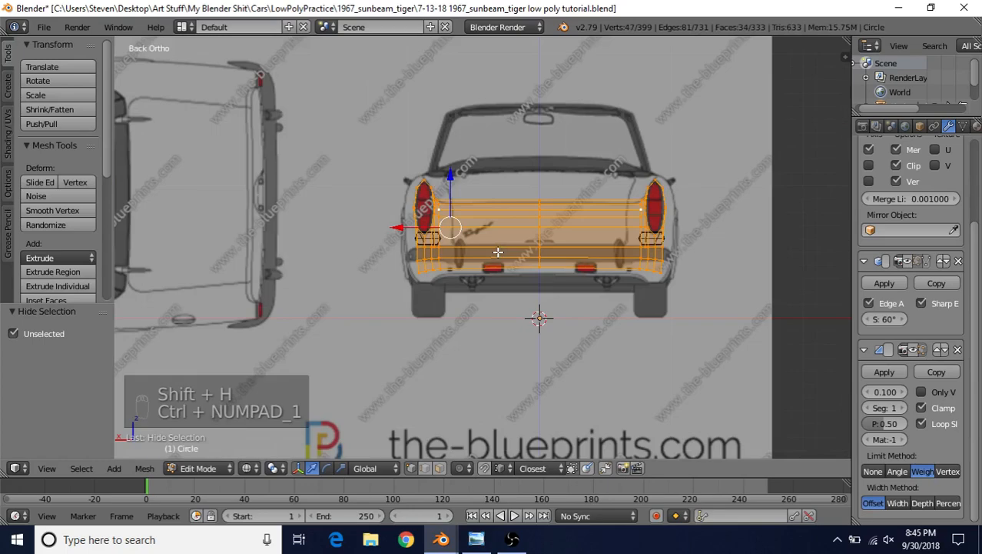
pyautogui.scroll(5, 471, 285)
pyautogui.keyDown('shift'); pyautogui.moveTo(471, 284); pyautogui.dragTo(502, 255, button='middle'); pyautogui.keyUp('shift')
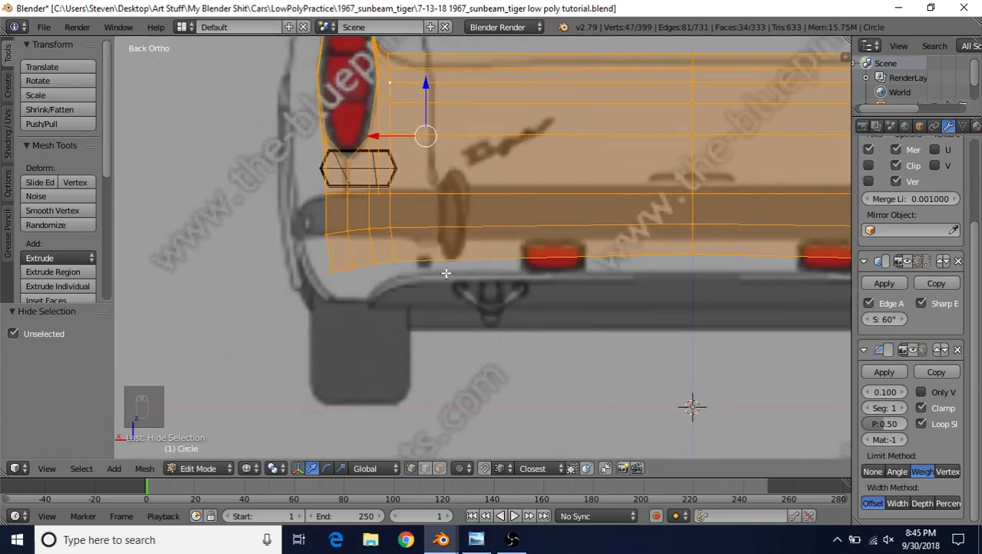
# - Switch to Windows Photo Viewer, examine the body below the bumper in the Sunbeam Tiger back-view photo, and return to Blender
pyautogui.click(475, 539)
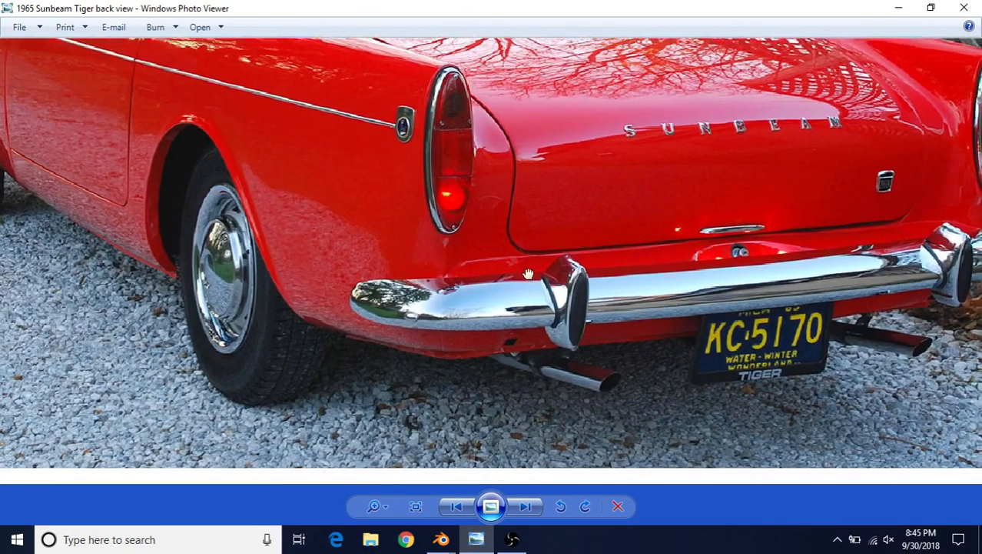
pyautogui.moveTo(528, 274); pyautogui.dragTo(522, 235)
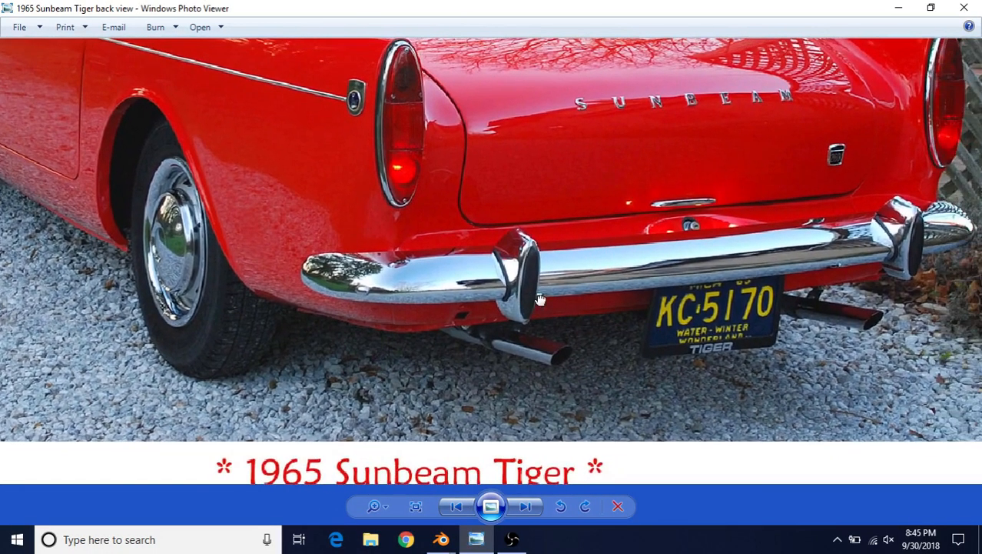
pyautogui.moveTo(584, 290); pyautogui.dragTo(539, 299)
pyautogui.moveTo(546, 346); pyautogui.dragTo(487, 328)
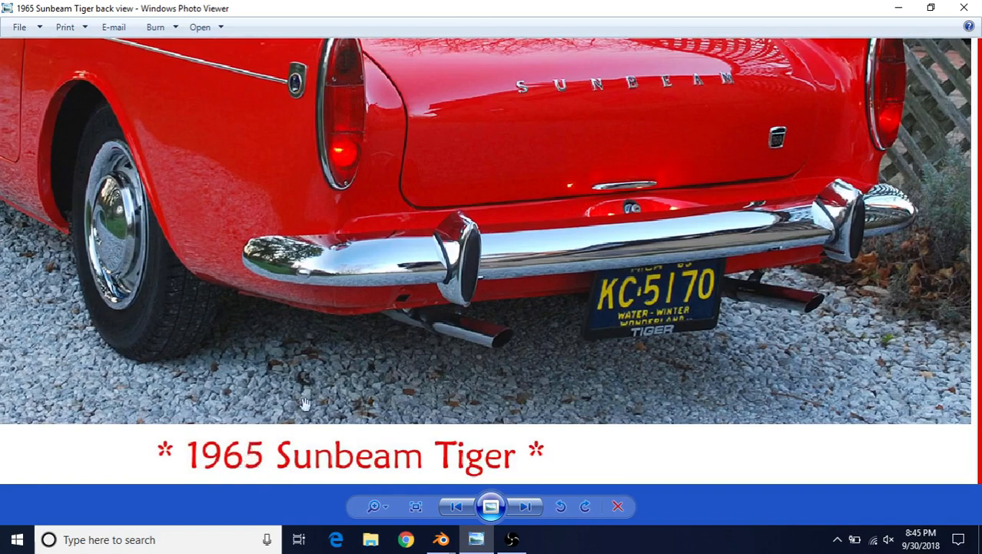
pyautogui.moveTo(428, 315); pyautogui.dragTo(454, 312)
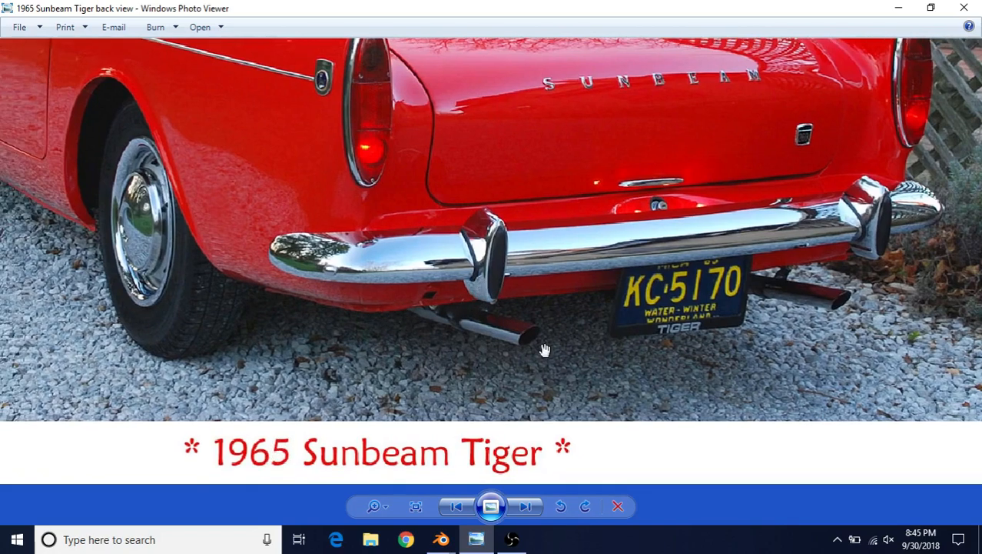
pyautogui.click(432, 545)
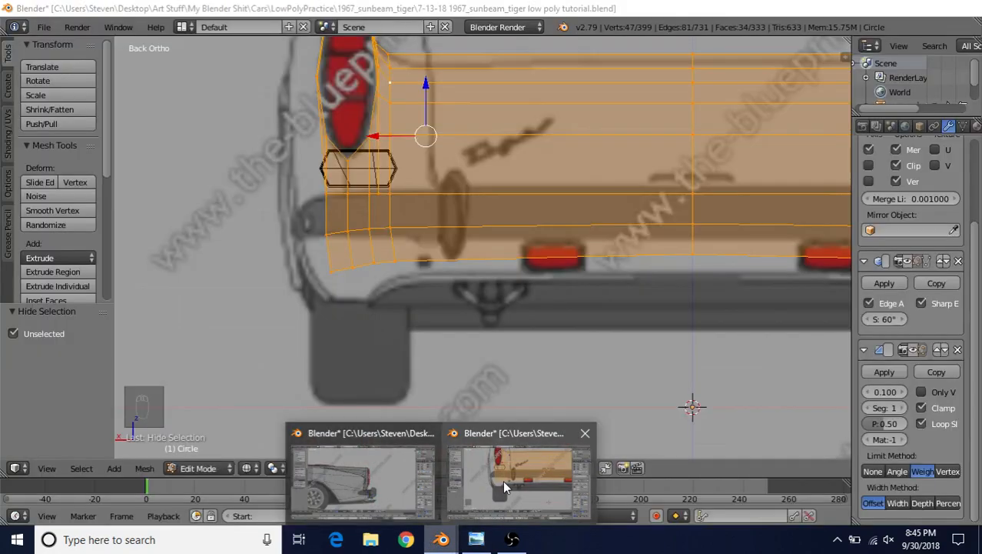
# - Return the body mesh to solid shading and reveal all its hidden geometry, leaving everything deselected
pyautogui.click(503, 480)
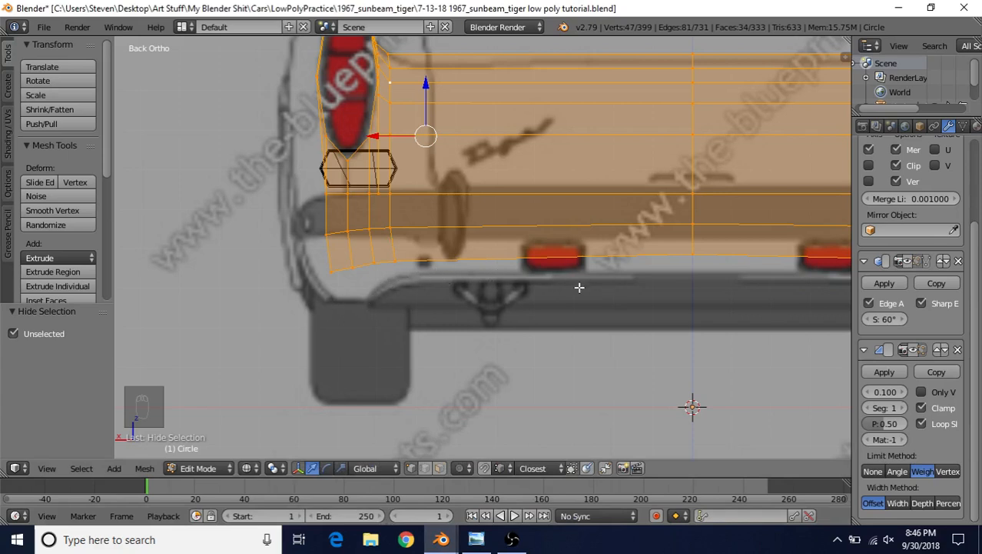
pyautogui.moveTo(445, 262)
pyautogui.keyDown('shift'); pyautogui.mouseDown(button='middle')
pyautogui.moveTo(527, 266)
pyautogui.moveTo(580, 292)
pyautogui.moveTo(572, 269)
pyautogui.moveTo(619, 308)
pyautogui.moveTo(482, 279)
pyautogui.mouseUp(button='middle'); pyautogui.keyUp('shift')
pyautogui.press('z')
pyautogui.scroll(-5, 527, 278)
pyautogui.press('a')
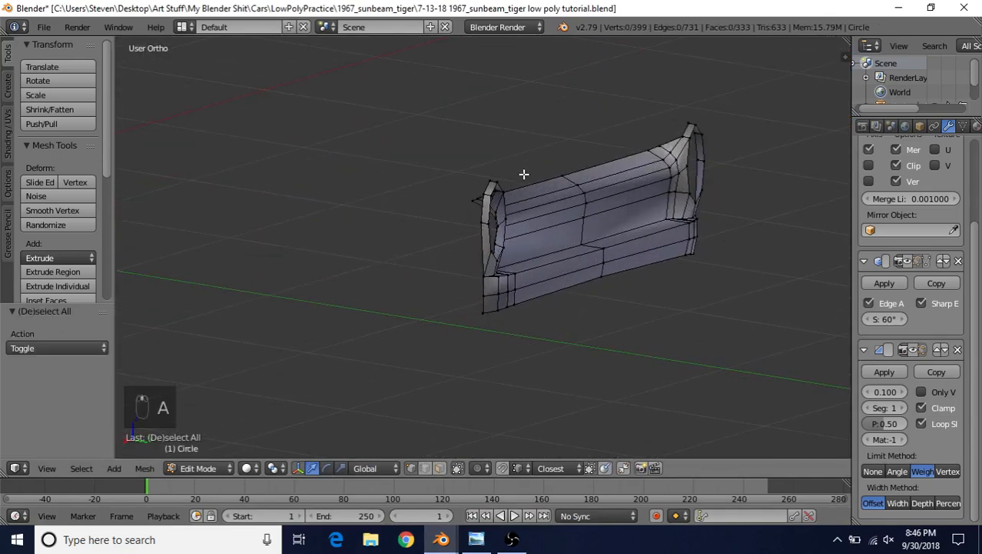
pyautogui.moveTo(486, 225); pyautogui.dragTo(522, 240, button='middle')
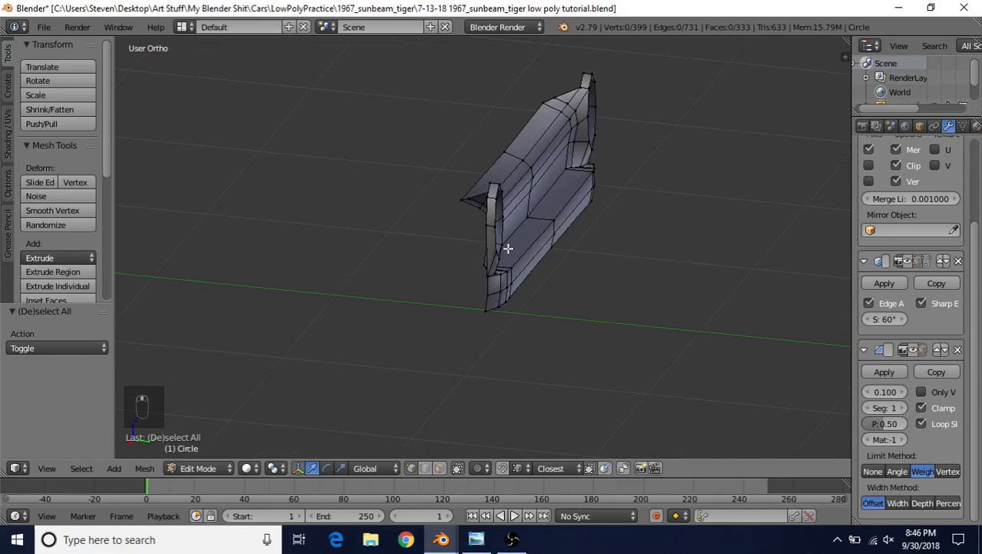
pyautogui.hotkey('alt', 'h')
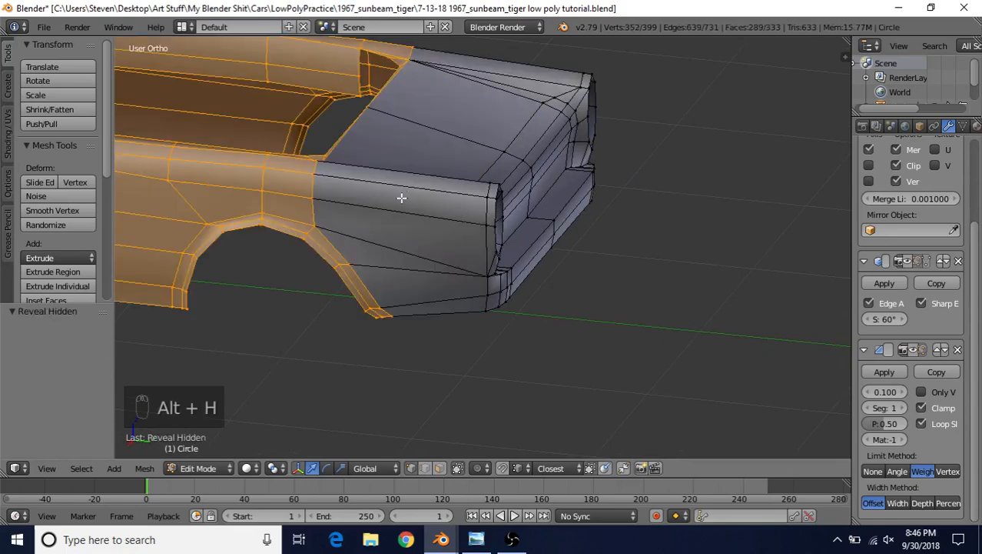
pyautogui.press('a')
pyautogui.moveTo(401, 198); pyautogui.dragTo(362, 209, button='middle')
pyautogui.moveTo(575, 299); pyautogui.dragTo(582, 347, button='middle')
# - Leave Edit Mode and enable the Bevel modifier's display in the viewport
pyautogui.press('Tab')
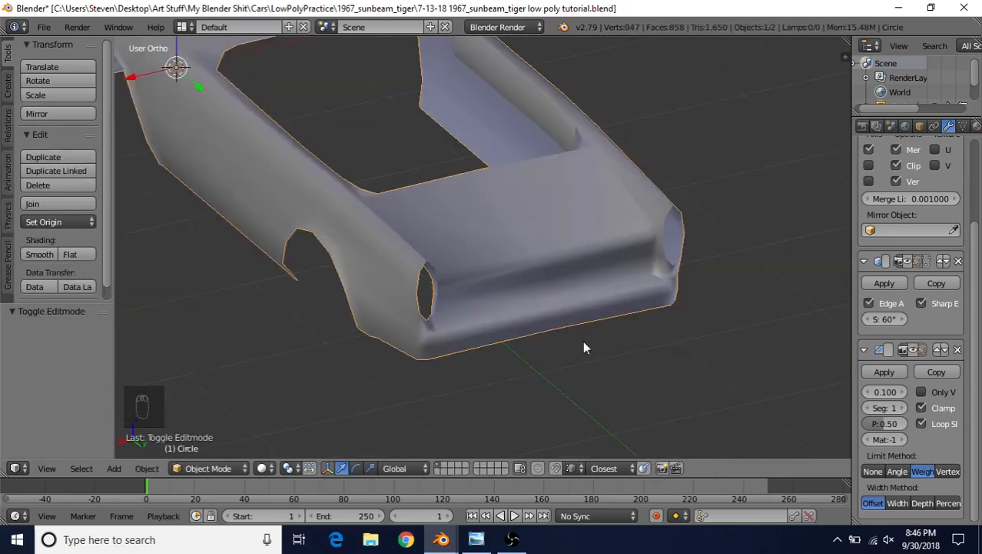
pyautogui.click(913, 350)
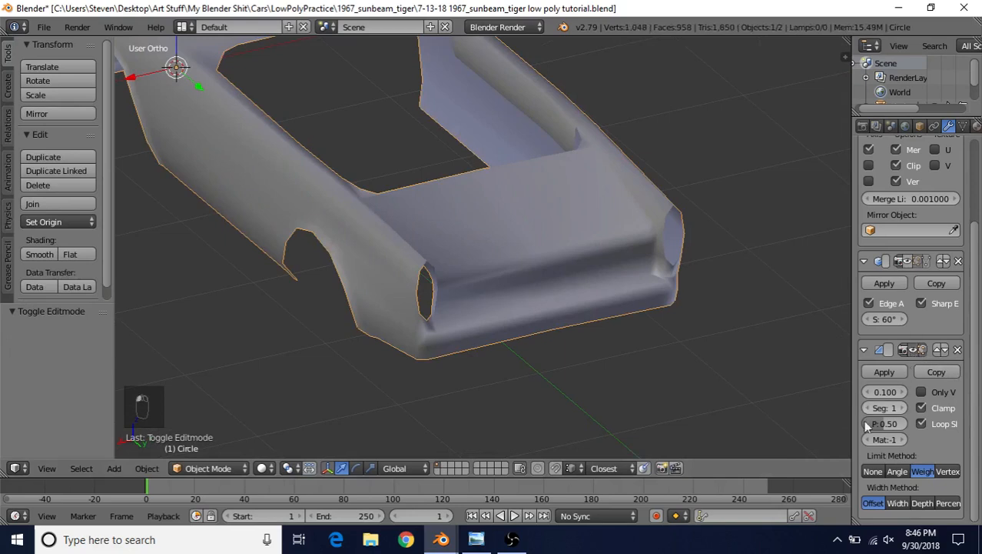
pyautogui.scroll(1, 530, 284)
pyautogui.keyDown('shift'); pyautogui.moveTo(597, 298); pyautogui.dragTo(565, 245, button='middle'); pyautogui.keyUp('shift')
# - Switch to Windows Photo Viewer, examine the bumper area in the 1965 and 1966 Sunbeam Tiger back-view photos, and return to Blender
pyautogui.click(469, 546)
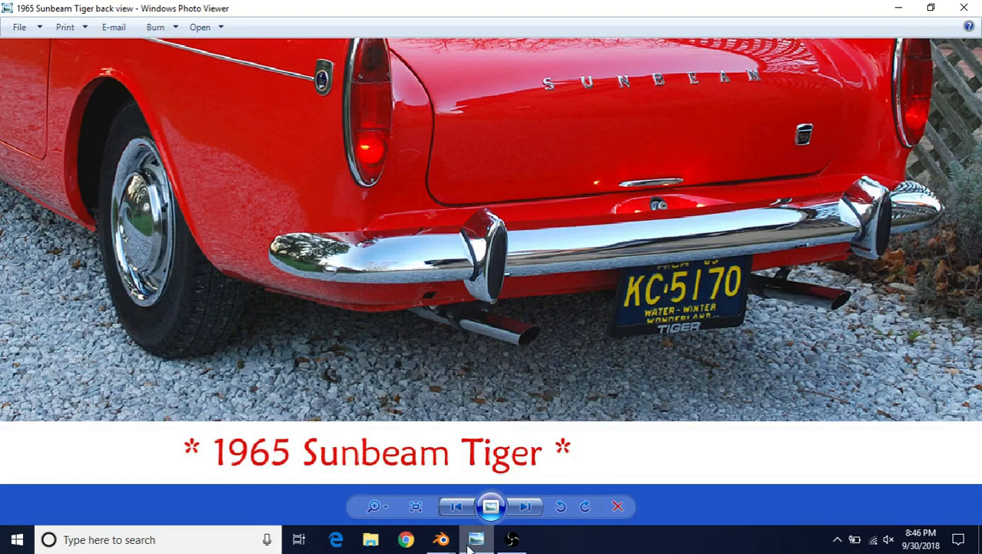
pyautogui.moveTo(497, 280); pyautogui.dragTo(492, 309)
pyautogui.press('Right')
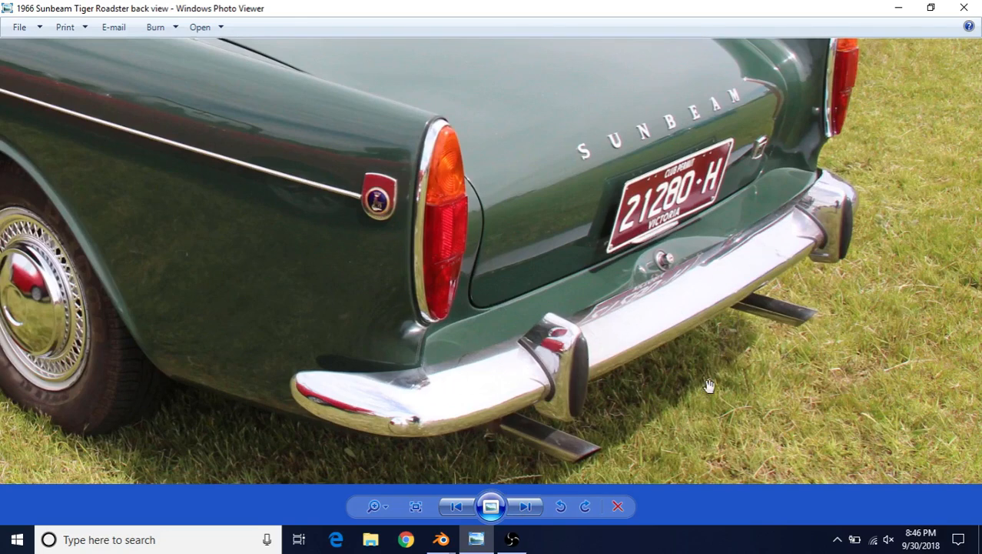
pyautogui.moveTo(441, 539)
pyautogui.click(534, 471)
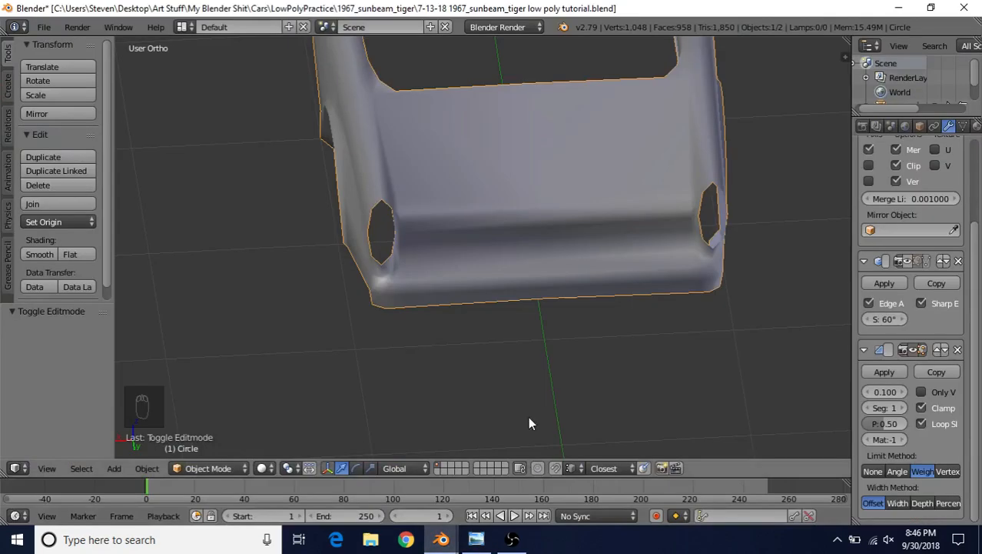
# - Enter Edit Mode and try loop-selecting the upper and lower edges of the rear panel's narrow ledge
pyautogui.press('Tab')
pyautogui.moveTo(439, 226); pyautogui.dragTo(434, 168, button='middle')
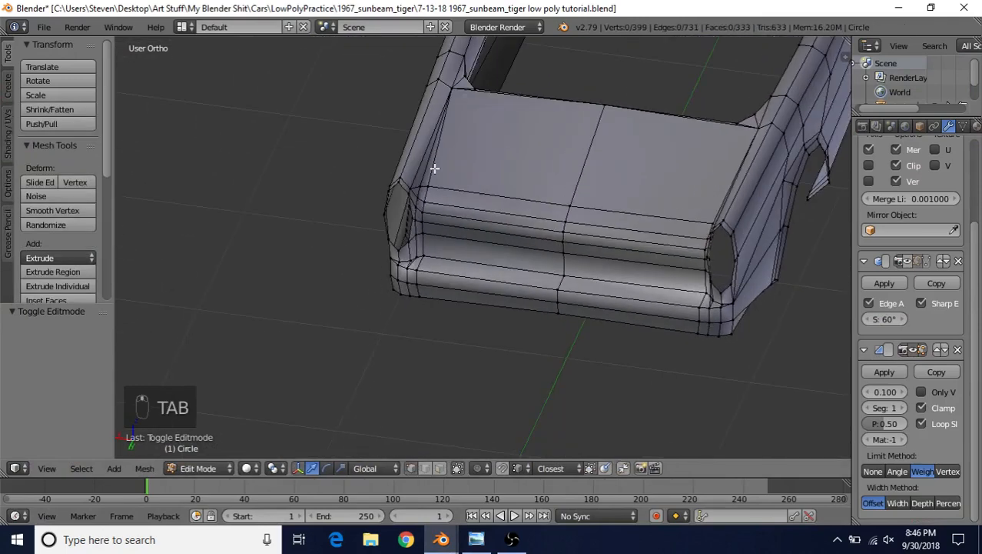
pyautogui.moveTo(427, 234); pyautogui.dragTo(496, 268, button='middle')
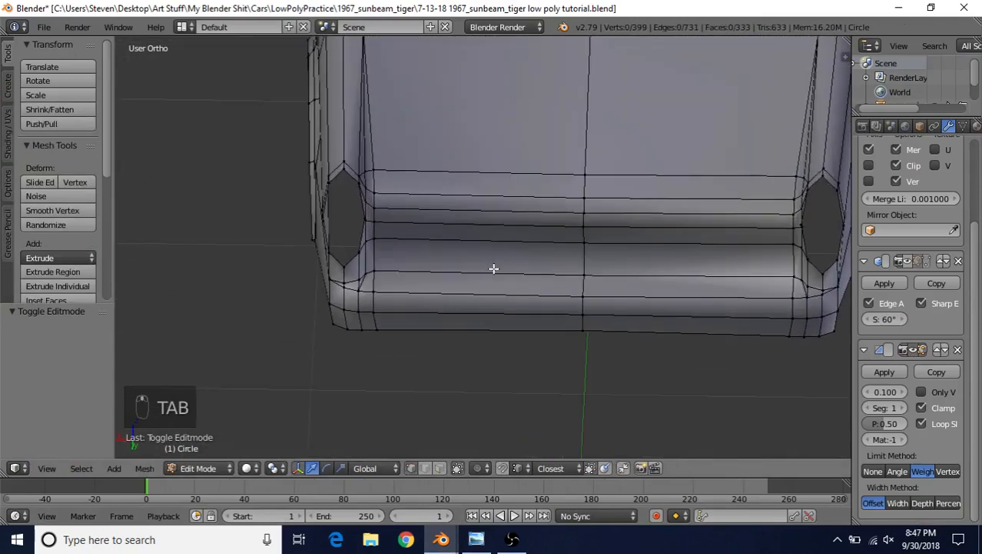
pyautogui.keyDown('alt'); pyautogui.rightClick(466, 289); pyautogui.keyUp('alt')
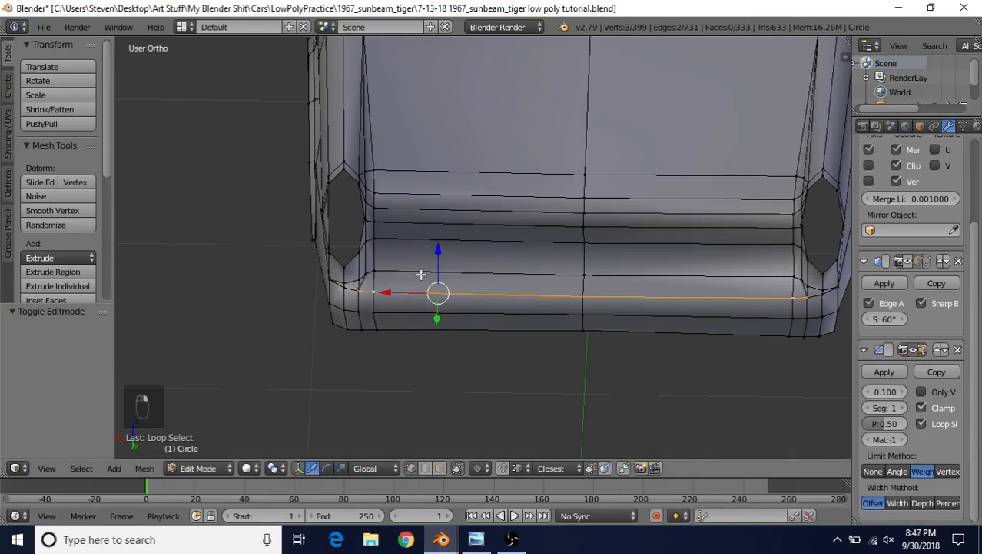
pyautogui.keyDown('alt'); pyautogui.keyDown('shift'); pyautogui.rightClick(422, 274); pyautogui.keyUp('shift'); pyautogui.keyUp('alt')
pyautogui.moveTo(422, 273); pyautogui.dragTo(464, 276, button='middle')
pyautogui.scroll(2, 447, 308)
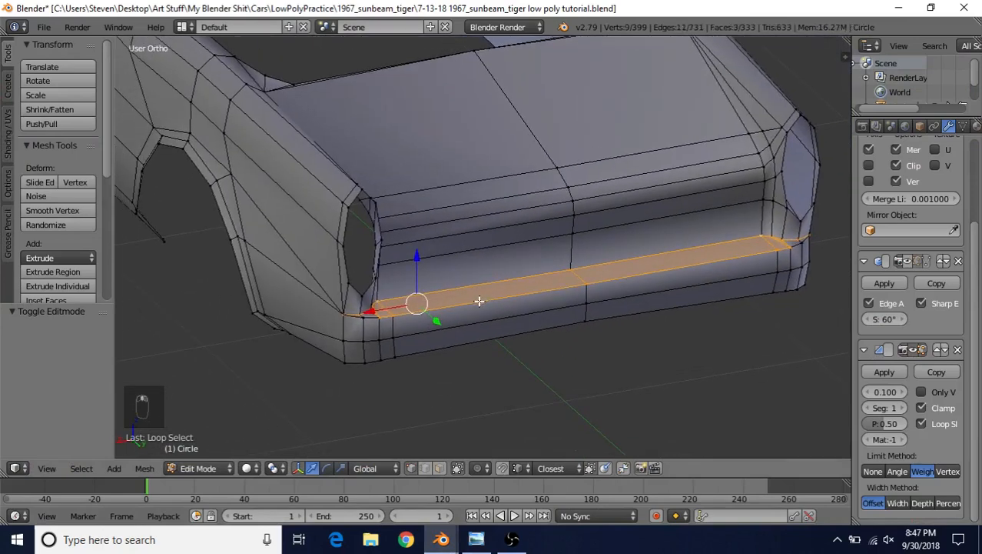
pyautogui.scroll(-2, 490, 332)
pyautogui.moveTo(490, 331); pyautogui.dragTo(452, 368, button='middle')
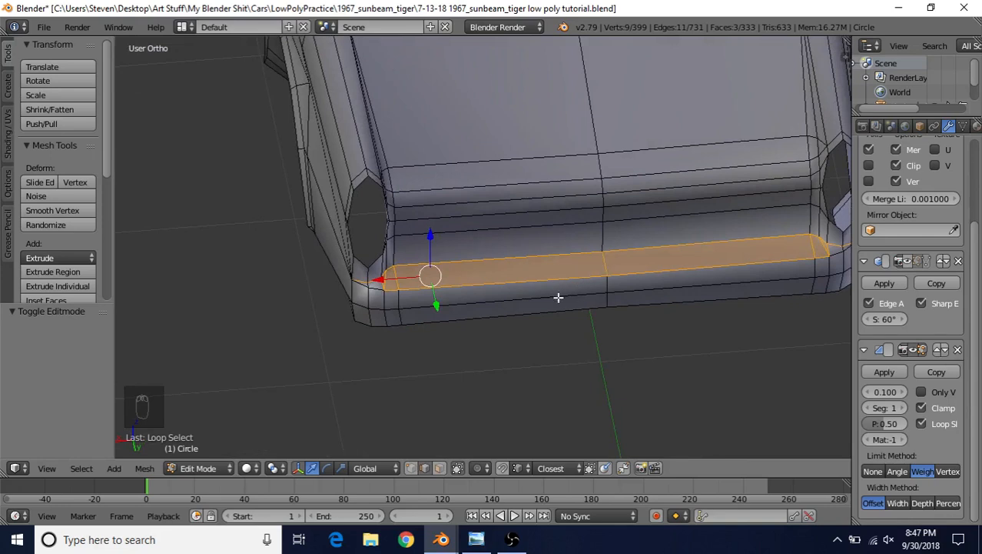
# - Reselect the two edge loops bordering the rear ledge as edges only, and add the connecting edges at the outer corner
pyautogui.keyDown('alt'); pyautogui.click(479, 258); pyautogui.keyUp('alt')
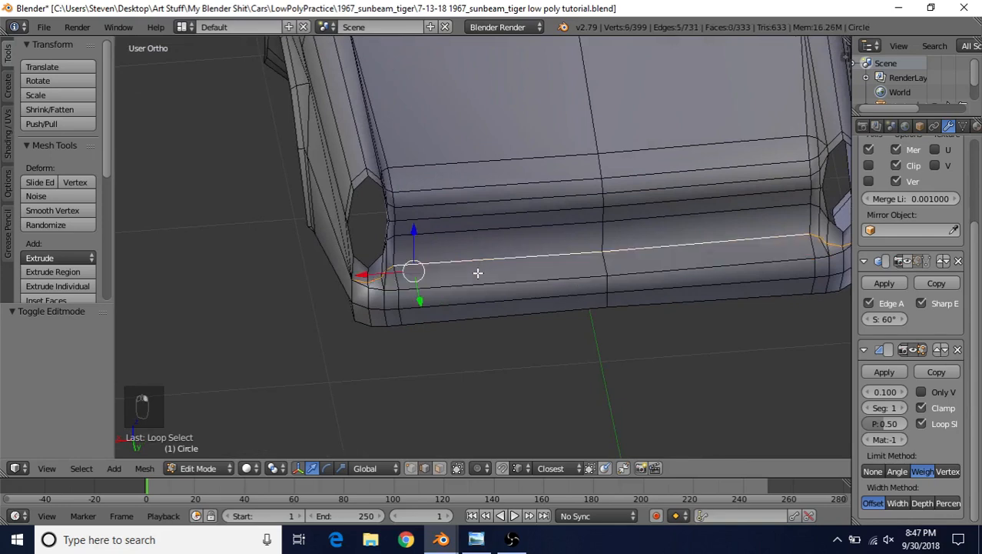
pyautogui.keyDown('alt'); pyautogui.keyDown('shift'); pyautogui.click(477, 282); pyautogui.keyUp('shift'); pyautogui.keyUp('alt')
pyautogui.keyDown('shift'); pyautogui.moveTo(477, 282); pyautogui.dragTo(696, 263, button='middle'); pyautogui.keyUp('shift')
pyautogui.keyDown('shift'); pyautogui.scroll(3, 636, 301); pyautogui.keyUp('shift')
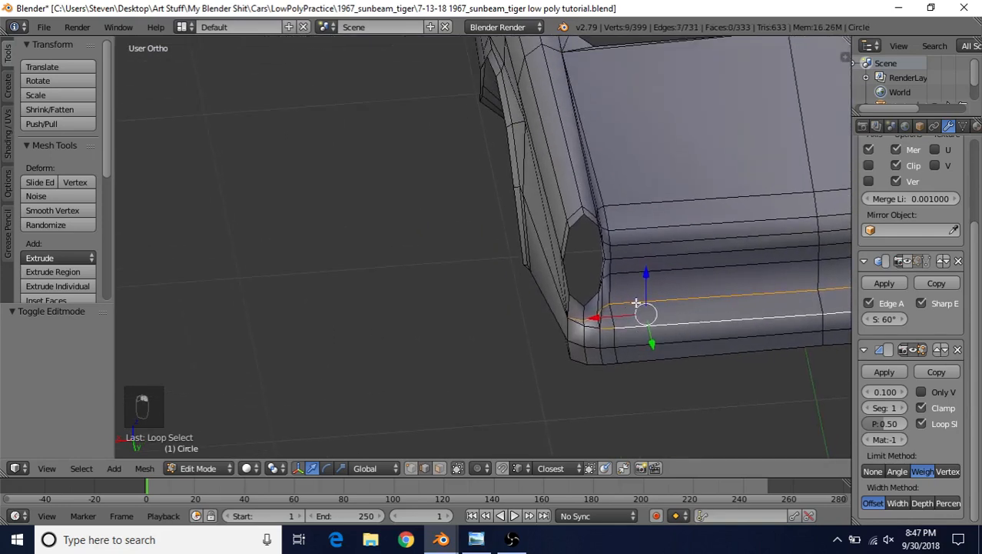
pyautogui.keyDown('shift'); pyautogui.moveTo(612, 318); pyautogui.dragTo(580, 248, button='middle'); pyautogui.keyUp('shift')
pyautogui.scroll(3, 580, 248)
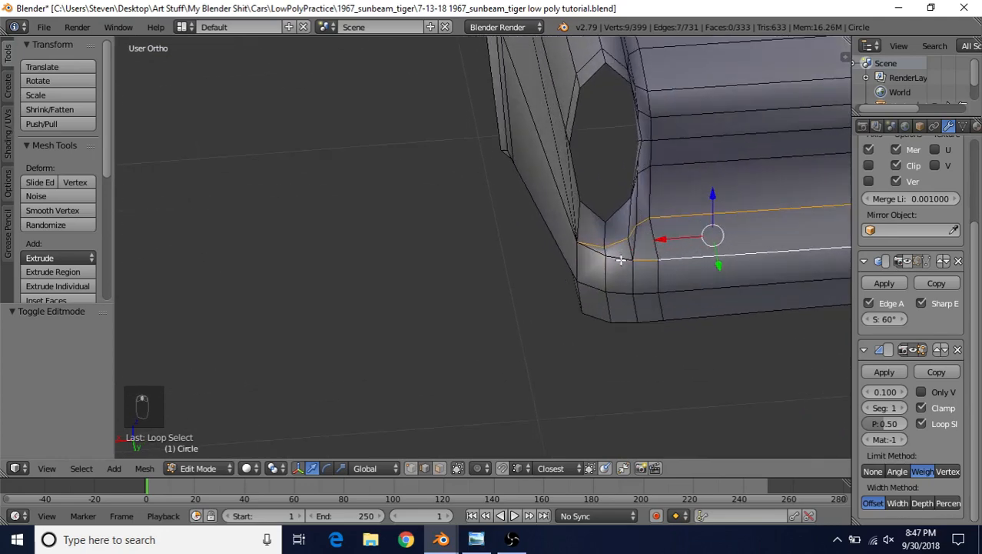
pyautogui.keyDown('shift'); pyautogui.click(592, 252); pyautogui.keyUp('shift')
pyautogui.keyDown('shift'); pyautogui.moveTo(724, 274); pyautogui.dragTo(562, 226, button='middle'); pyautogui.keyUp('shift')
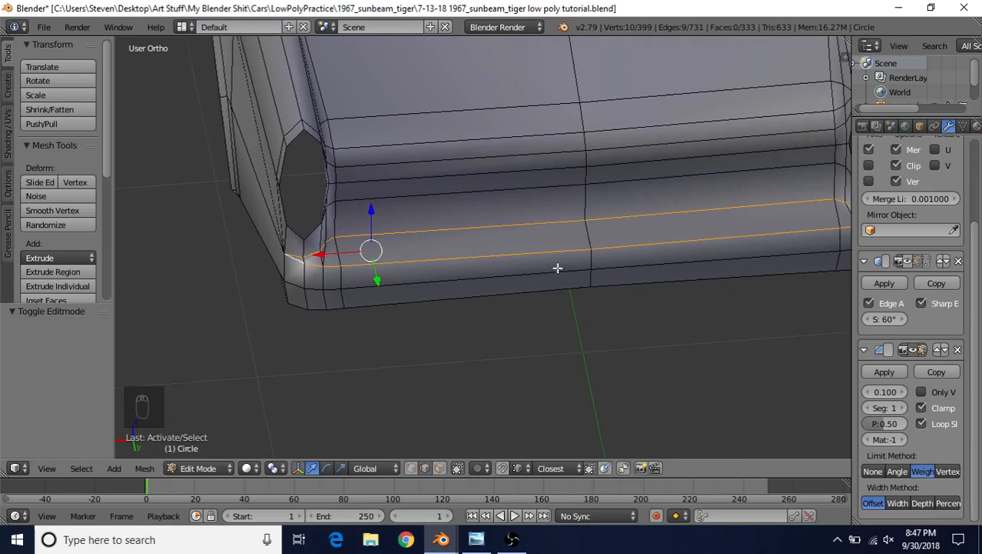
# - Set the edge bevel weight of the selected rear ledge edges to 1
pyautogui.hotkey('ctrl', 'e')
pyautogui.click(523, 238)
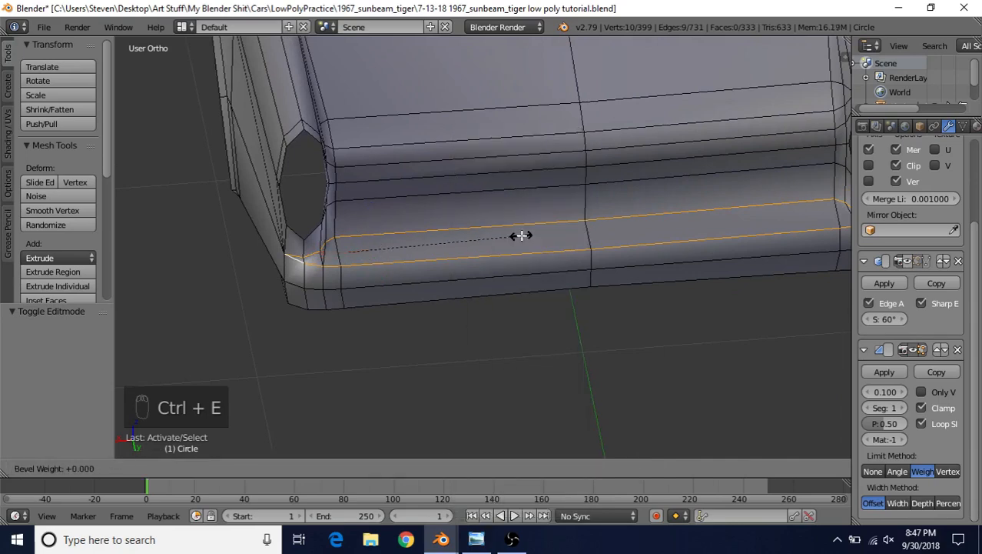
pyautogui.click(727, 95)
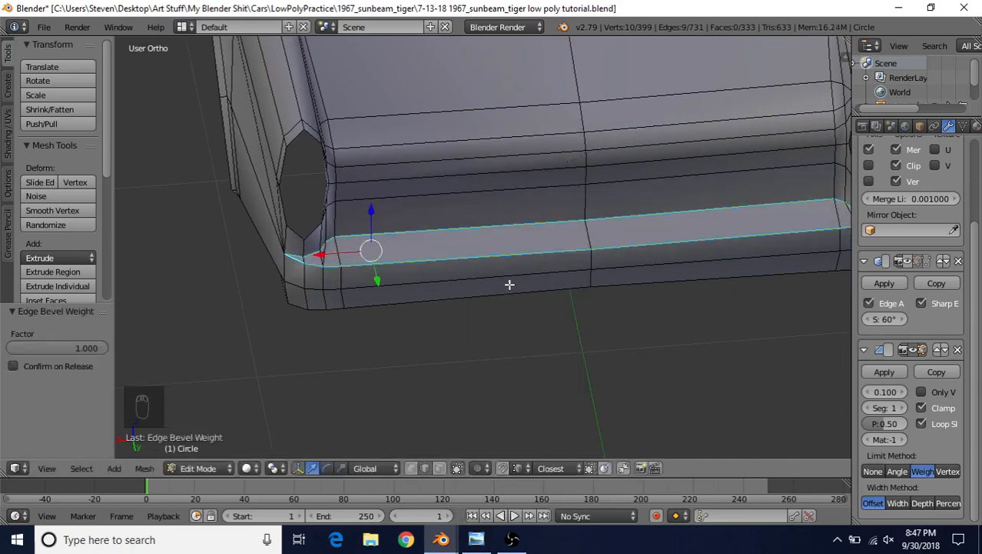
pyautogui.moveTo(509, 282); pyautogui.dragTo(480, 243, button='middle')
# - Examine the beveled rear ledge in Object Mode and compare its outer corner with the mesh in Edit Mode
pyautogui.press('Tab')
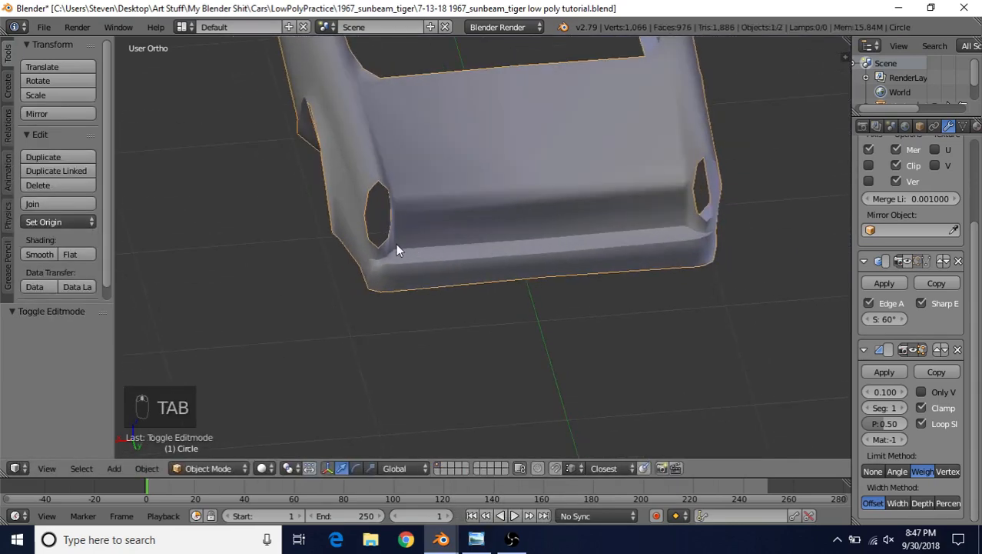
pyautogui.scroll(6, 516, 260)
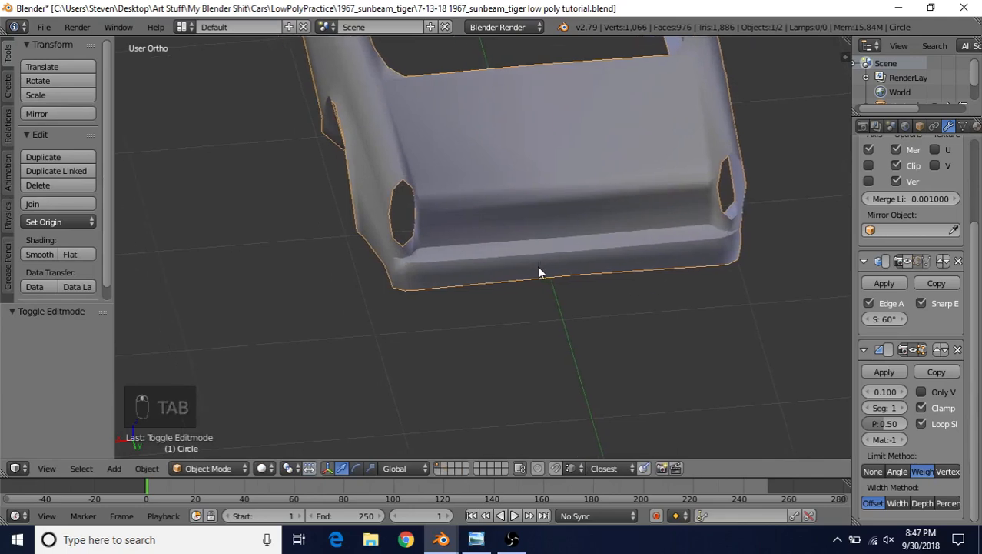
pyautogui.press('Tab')
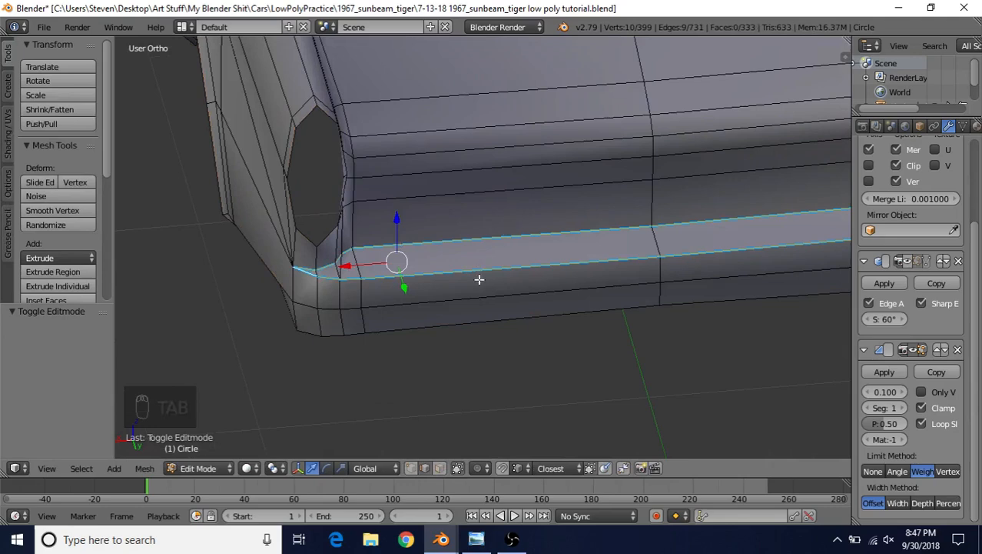
pyautogui.press('Tab')
pyautogui.scroll(-6, 478, 284)
pyautogui.keyDown('shift'); pyautogui.moveTo(470, 256); pyautogui.dragTo(429, 288, button='middle'); pyautogui.keyUp('shift')
pyautogui.keyDown('shift'); pyautogui.moveTo(514, 216); pyautogui.dragTo(514, 240, button='middle'); pyautogui.keyUp('shift')
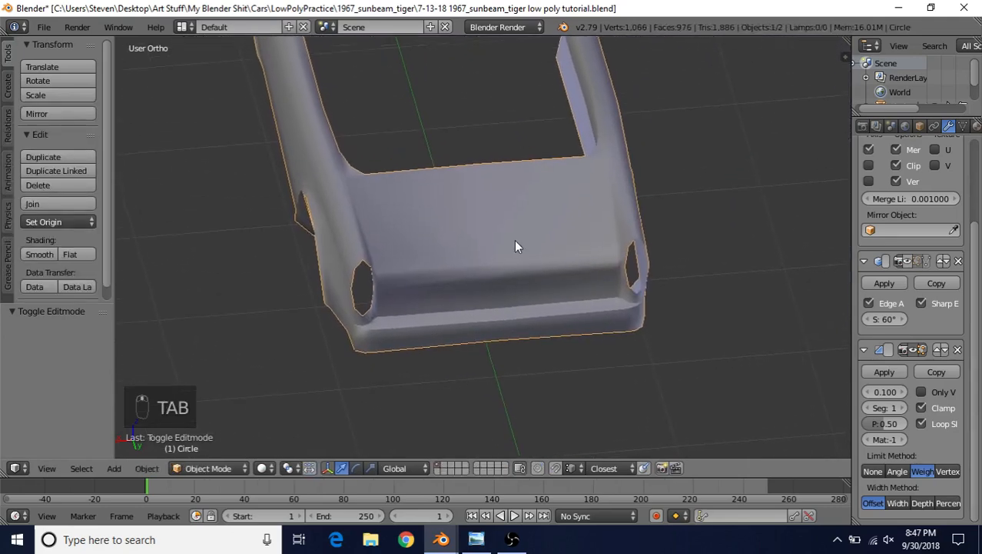
# - Save the current Blender file
pyautogui.click(44, 27)
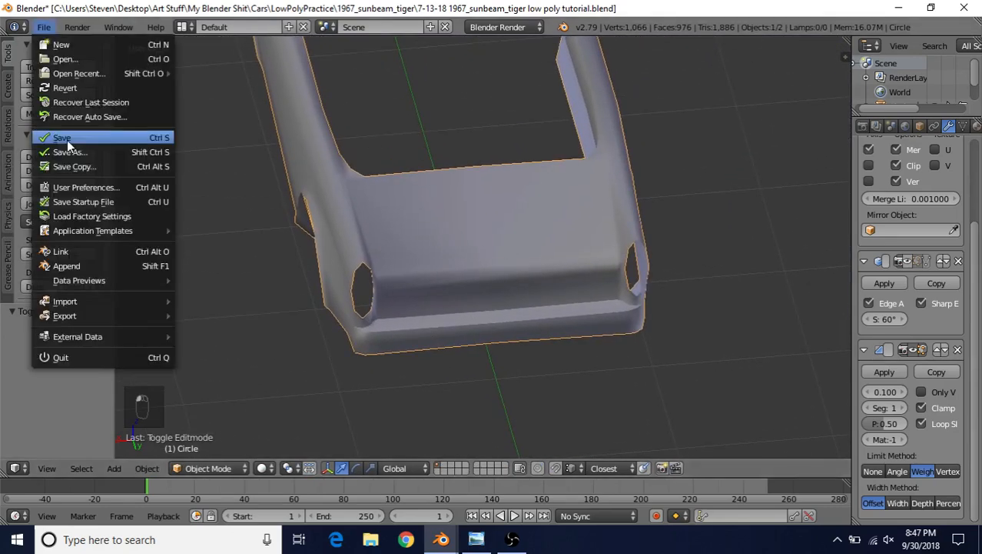